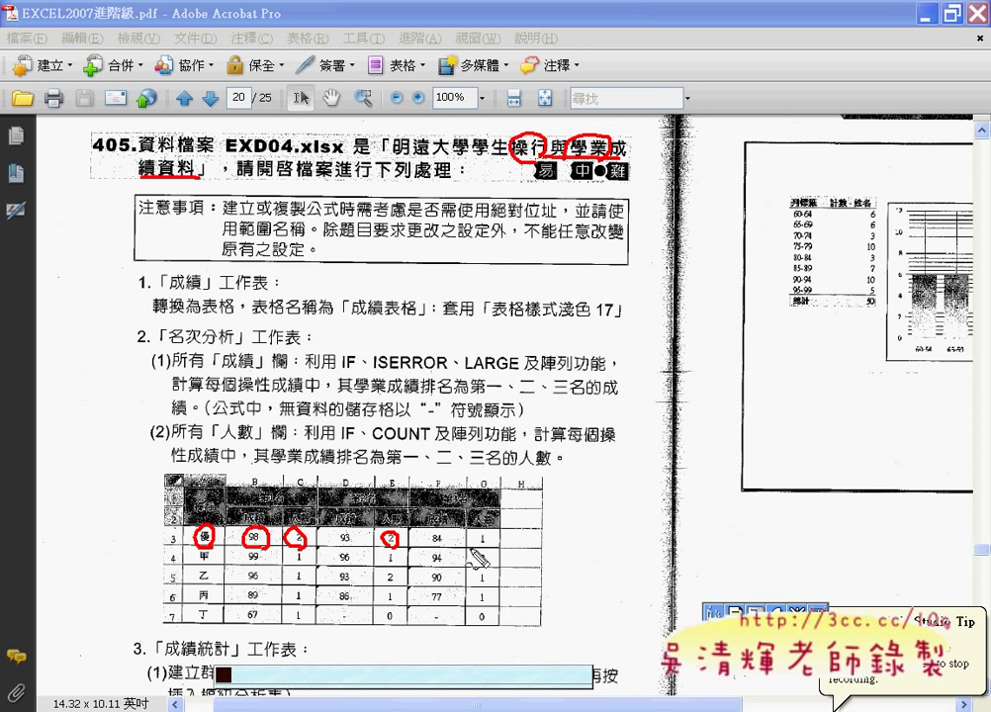
Review exercise 405's requirements for the 成績 and 人數 columns of the 名次分析 worksheet
{"action": "mouse_move", "coordinate": [484, 537]}
{"action": "left_mouse_down"}
{"action": "mouse_move", "coordinate": [481, 553]}
{"action": "mouse_move", "coordinate": [478, 538]}
{"action": "mouse_move", "coordinate": [491, 556]}
{"action": "left_mouse_up"}
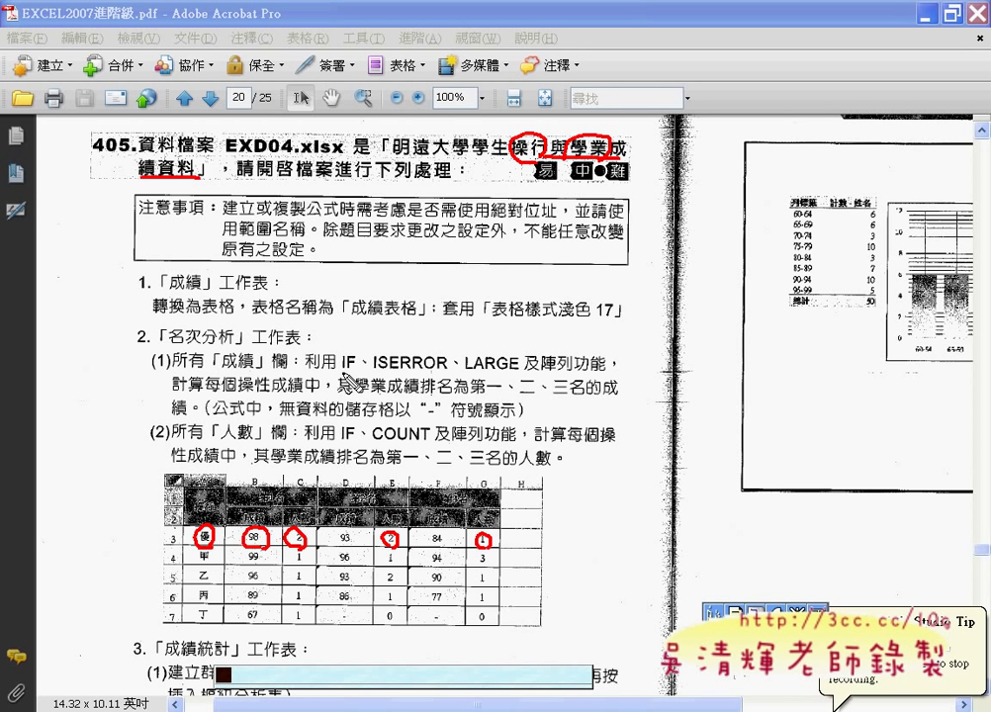
{"action": "left_click_drag", "start_coordinate": [218, 380], "coordinate": [256, 379]}
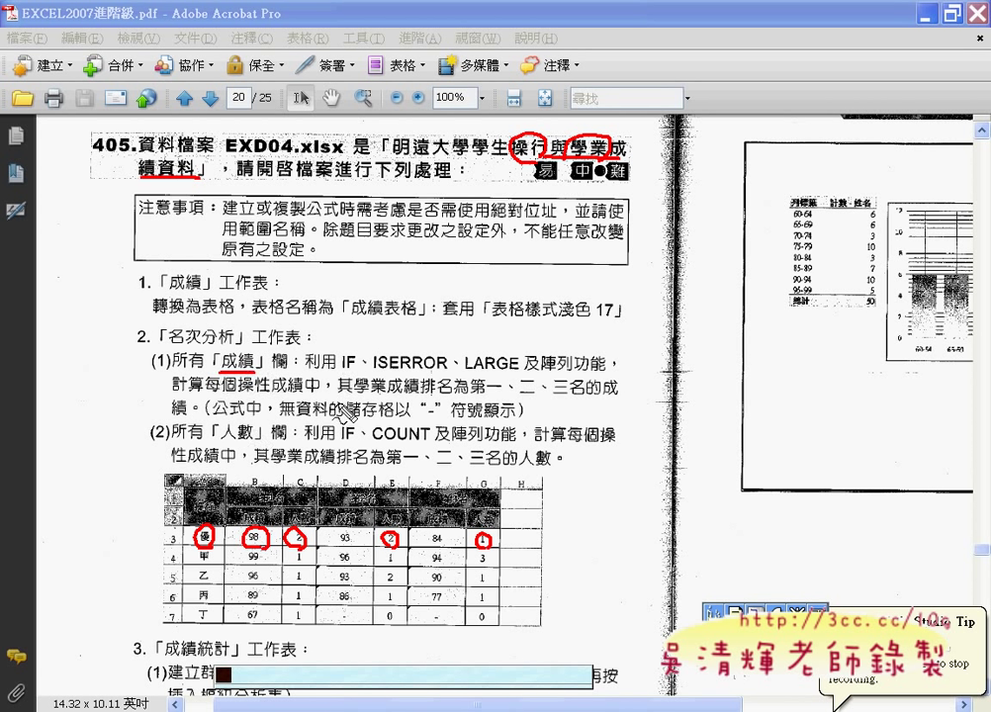
{"action": "left_click_drag", "start_coordinate": [338, 374], "coordinate": [607, 369]}
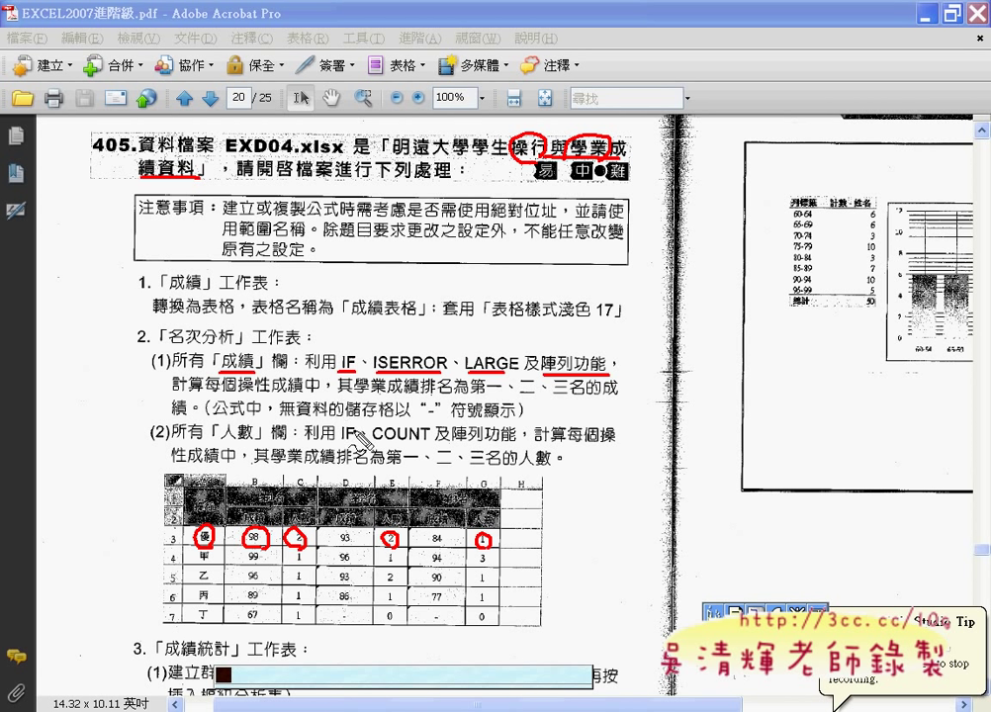
{"action": "left_click_drag", "start_coordinate": [220, 446], "coordinate": [261, 445]}
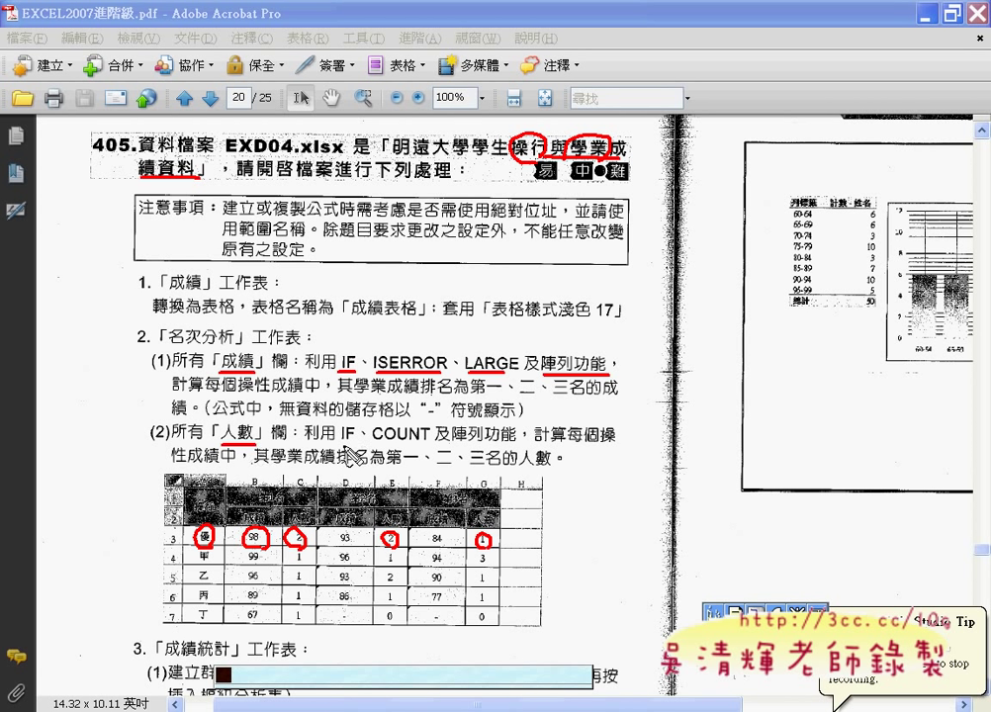
{"action": "left_click_drag", "start_coordinate": [340, 443], "coordinate": [613, 446]}
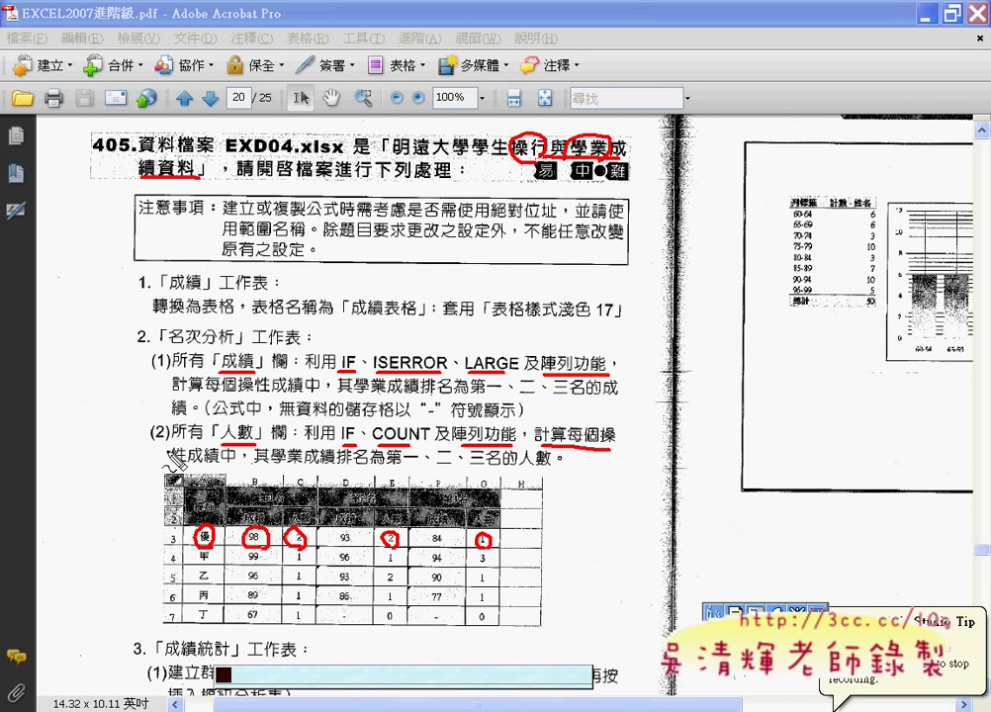
{"action": "left_click_drag", "start_coordinate": [168, 461], "coordinate": [395, 462]}
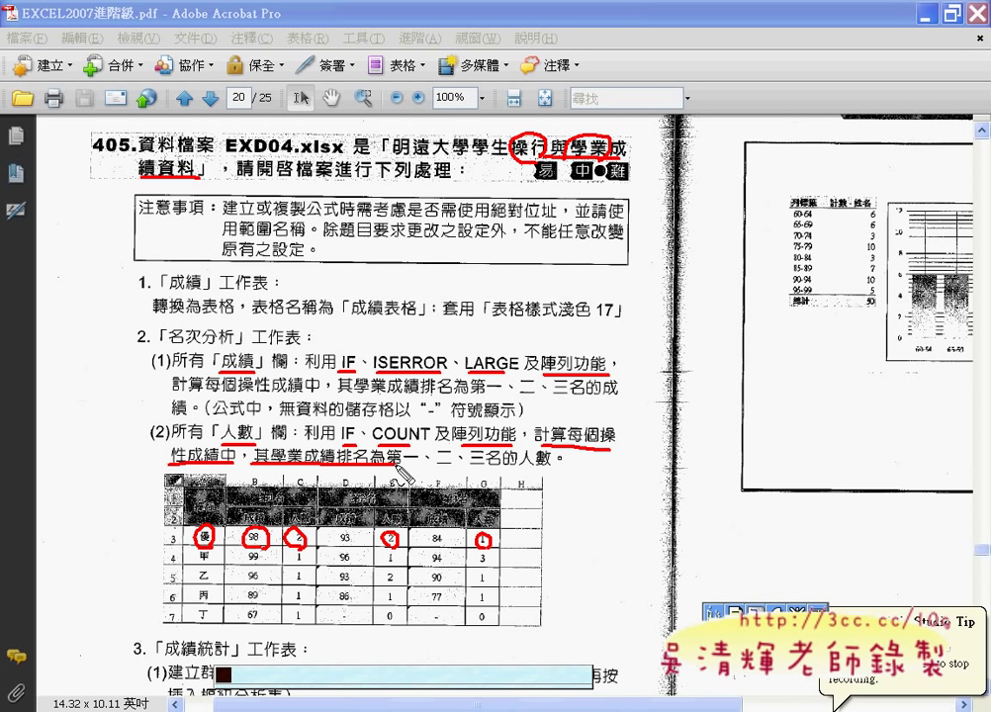
{"action": "left_click_drag", "start_coordinate": [520, 466], "coordinate": [563, 469]}
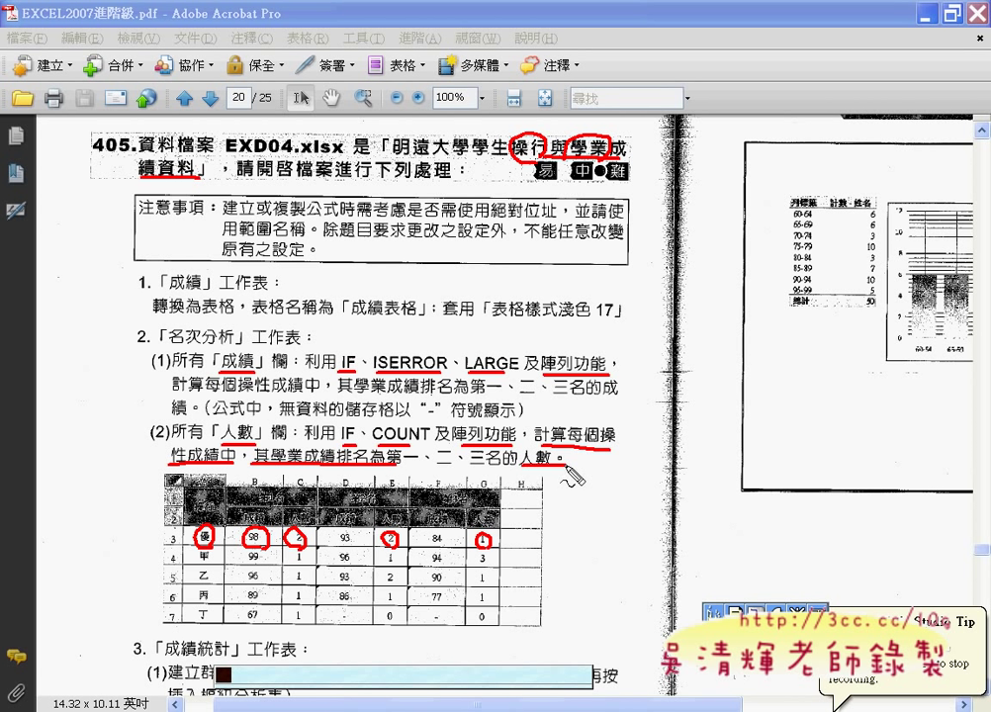
{"action": "key", "text": "Escape"}
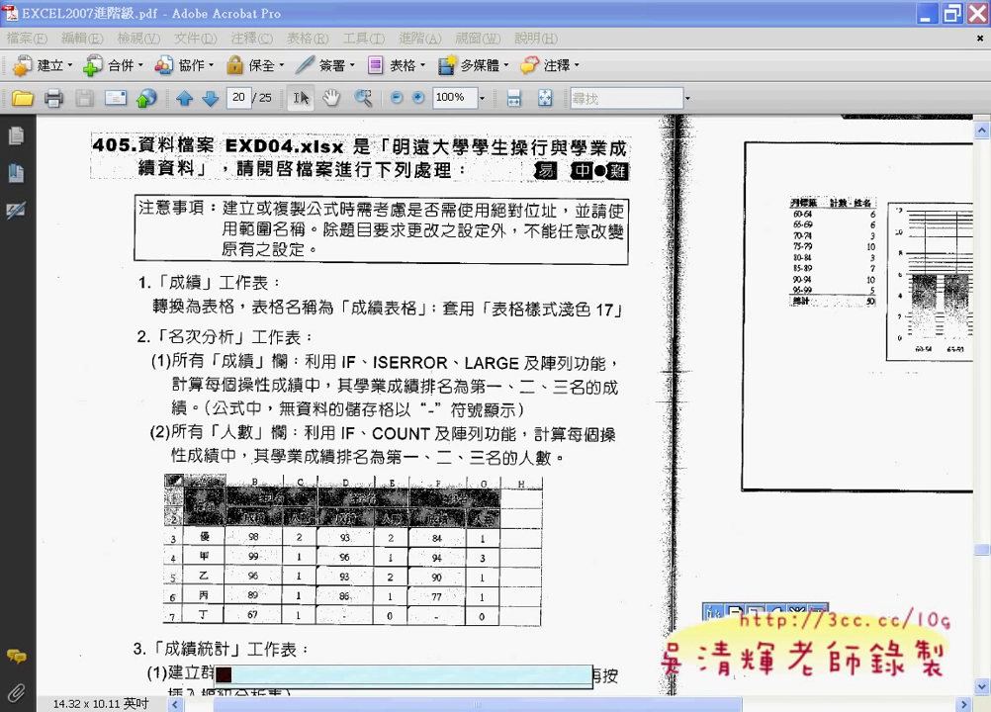
Launch the Excel 2007術科練習(進階級) practice program
{"action": "key", "text": "super"}
{"action": "mouse_move", "coordinate": [77, 509]}
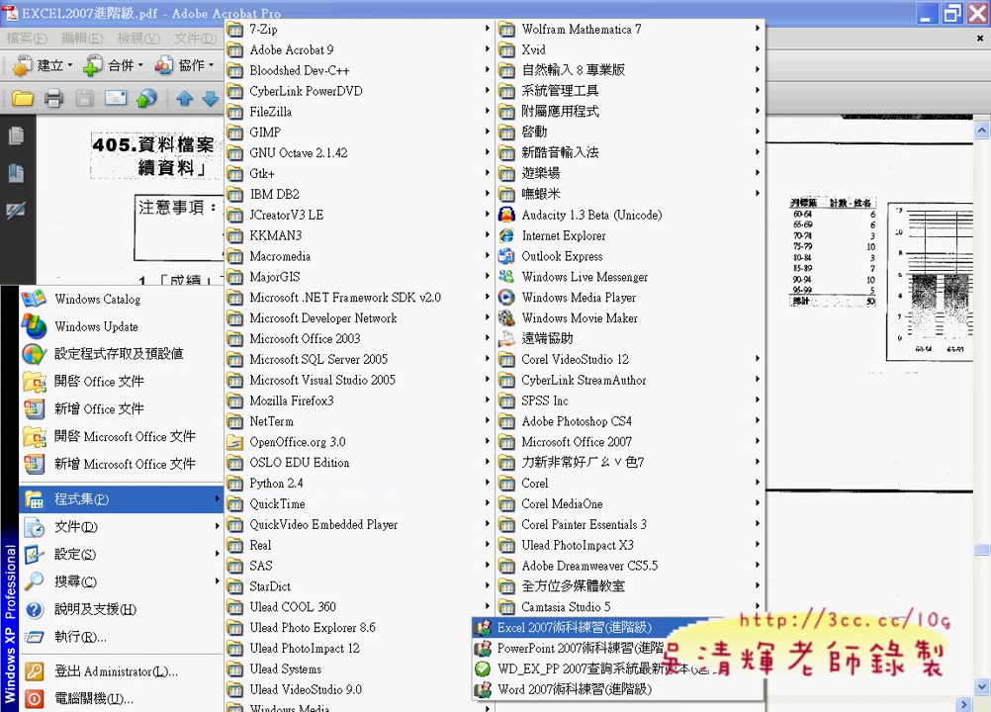
{"action": "left_click", "coordinate": [533, 563]}
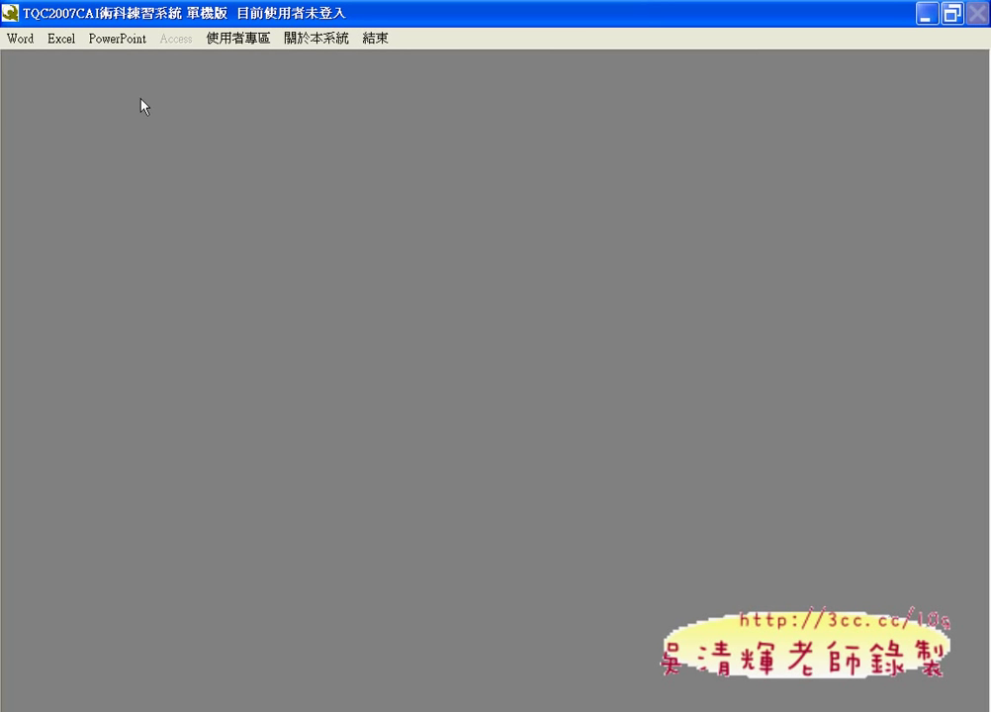
Generate the practice files for Excel question 405 明遠大學學生操行與學業成績資料 in category 第四類 工作表之列印及匯入匯出能力
{"action": "left_click", "coordinate": [61, 38]}
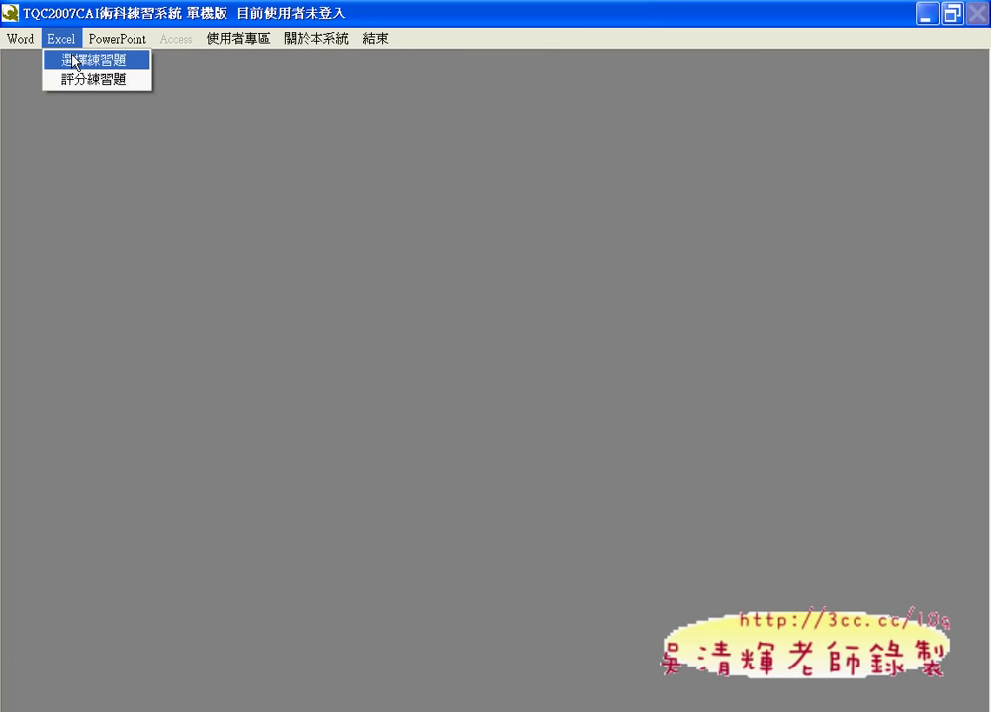
{"action": "left_click", "coordinate": [74, 61]}
{"action": "left_click", "coordinate": [415, 298]}
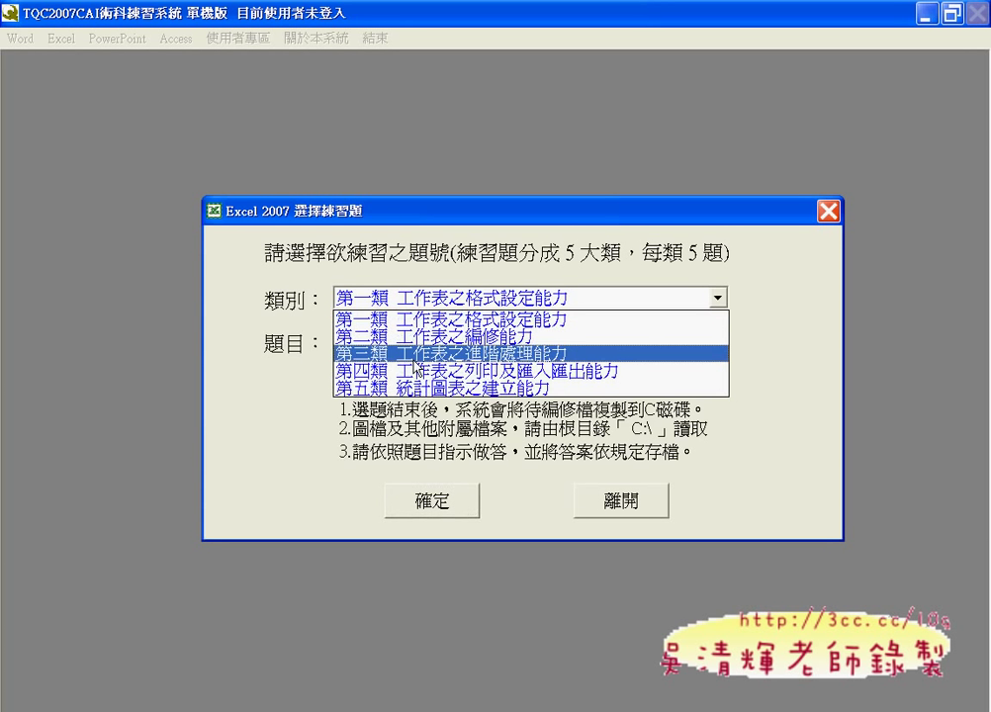
{"action": "left_click", "coordinate": [415, 374]}
{"action": "left_click", "coordinate": [421, 342]}
{"action": "left_click", "coordinate": [423, 388]}
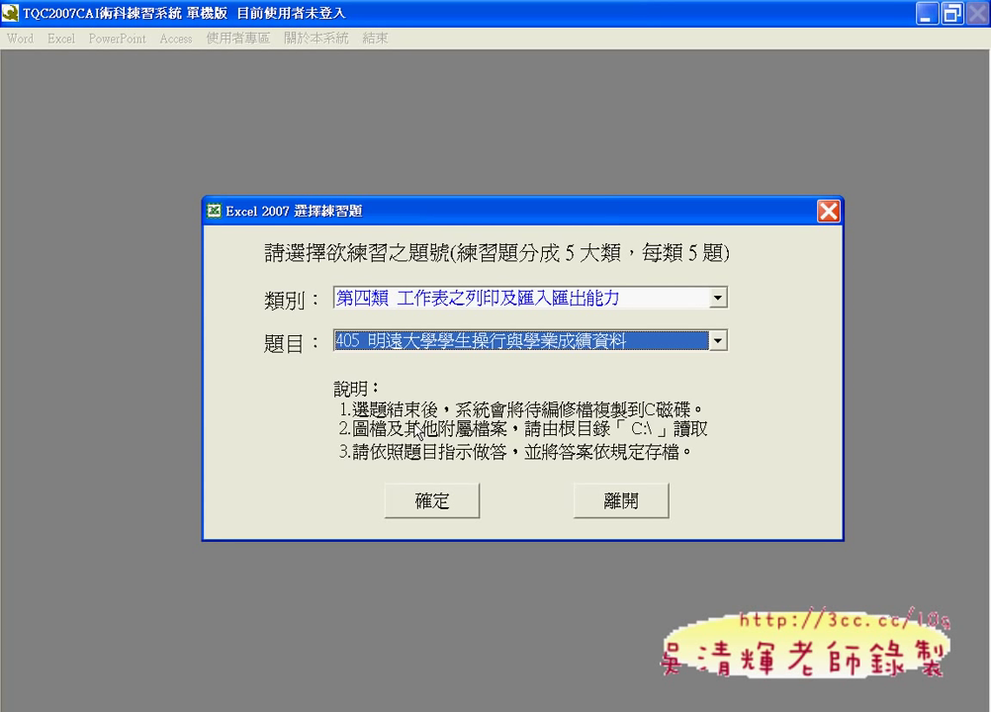
{"action": "left_click", "coordinate": [429, 501]}
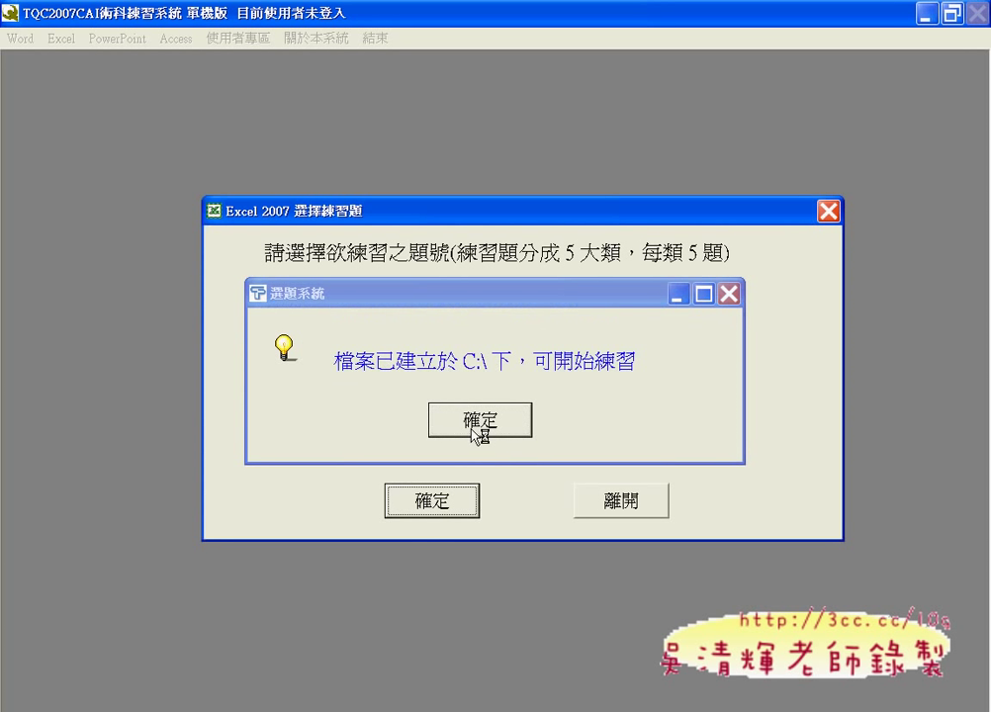
{"action": "left_click", "coordinate": [454, 428]}
Open the EXD04.xlsx workbook in Excel and check the exercise PDF's instructions for the 成績 worksheet
{"action": "double_click", "coordinate": [298, 408]}
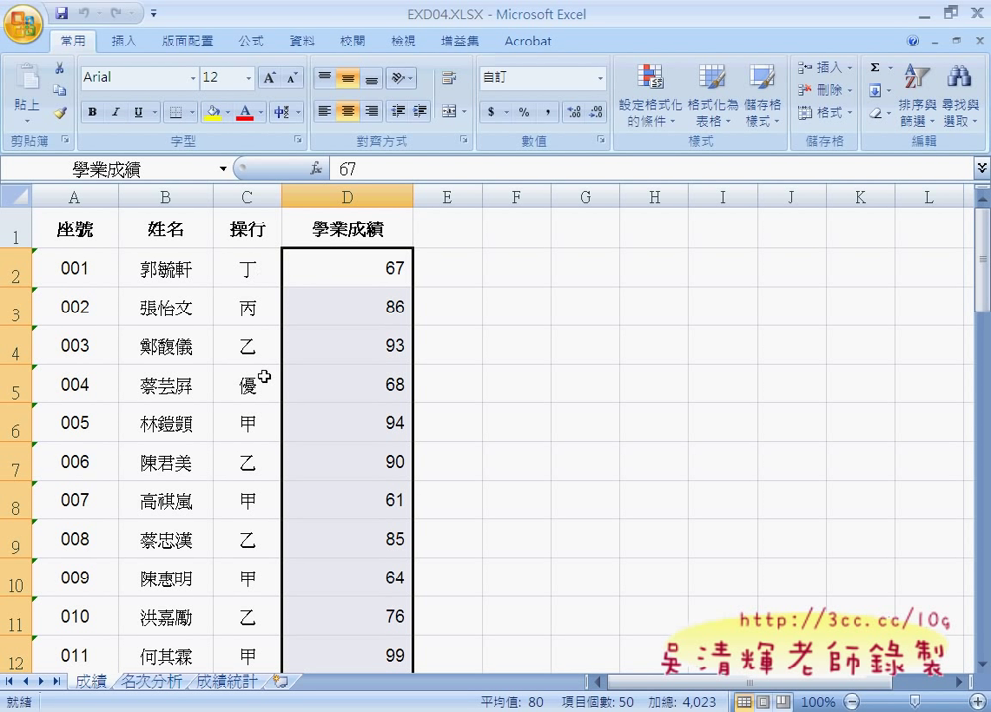
{"action": "key", "text": "alt+Tab"}
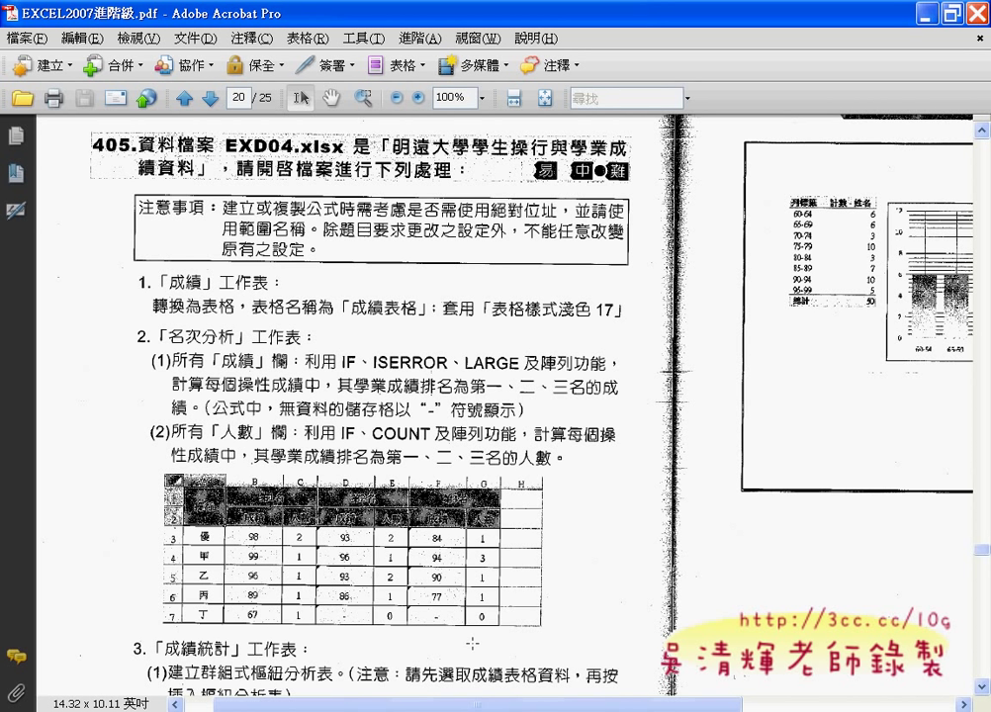
{"action": "key", "text": "alt+Tab"}
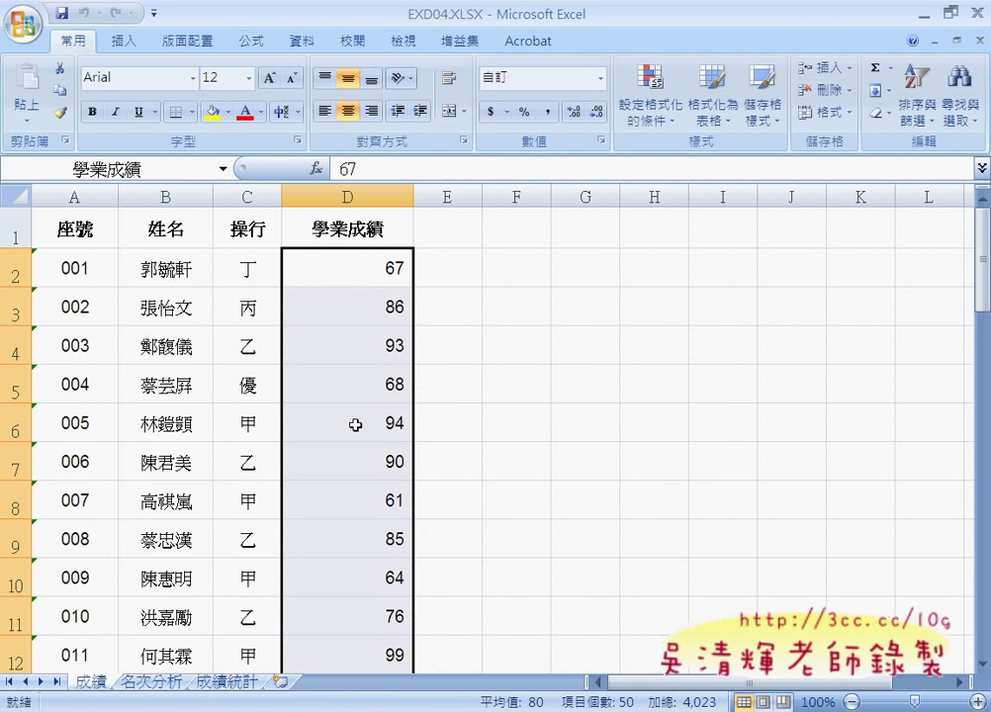
Format the 成績 sheet's data range A1:D51 as a table with headers, using the style 表格樣式淺色 17
{"action": "left_click", "coordinate": [207, 340]}
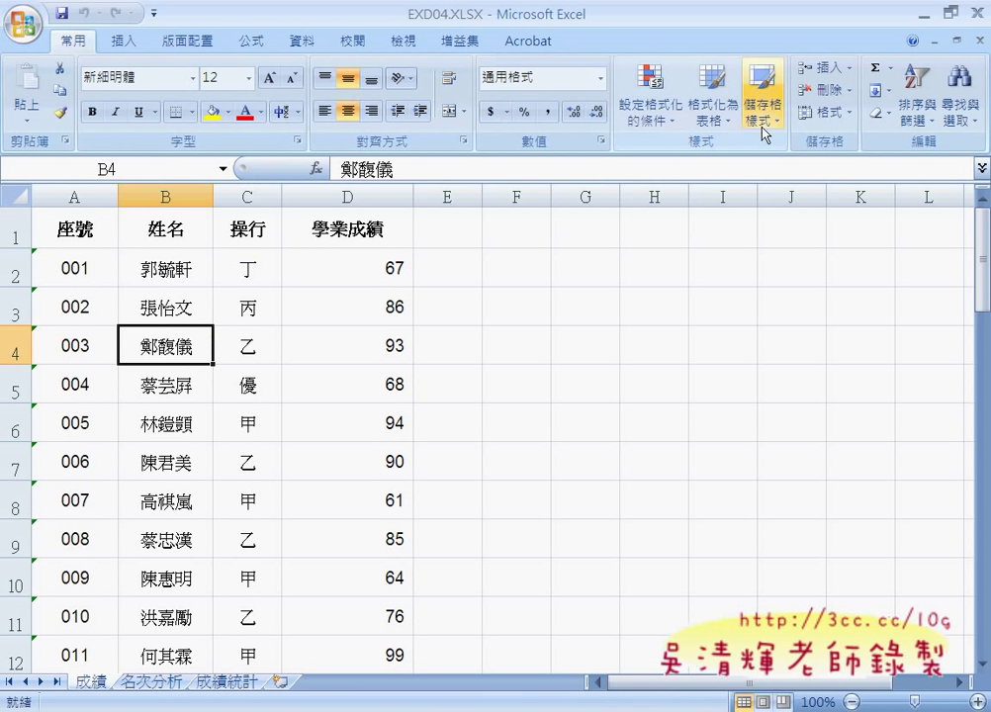
{"action": "left_click", "coordinate": [724, 122]}
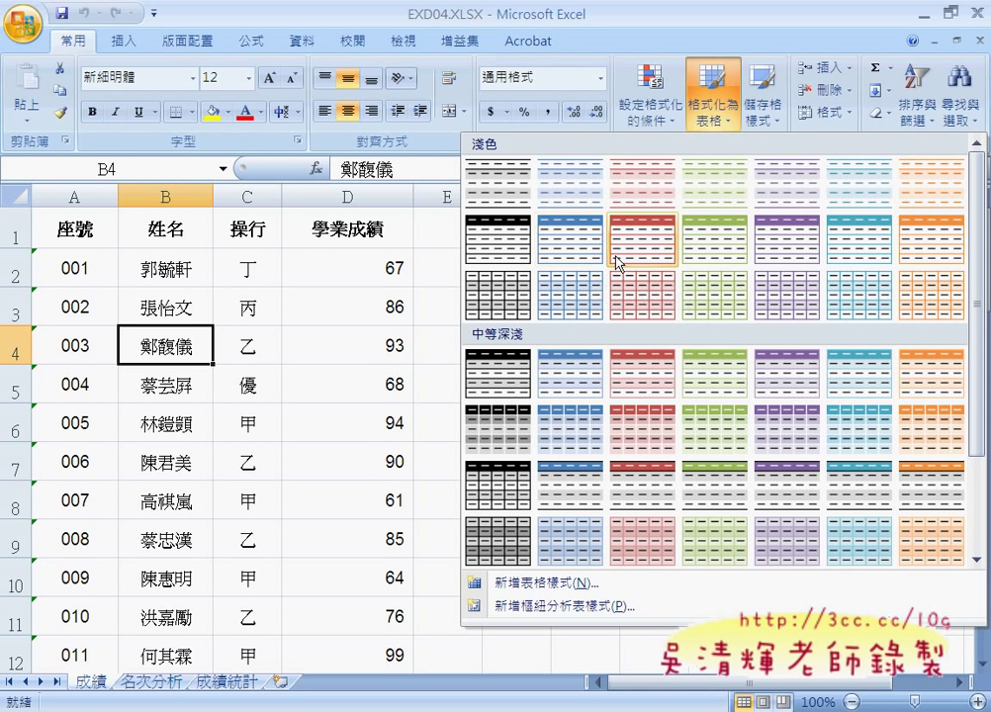
{"action": "left_click", "coordinate": [652, 304]}
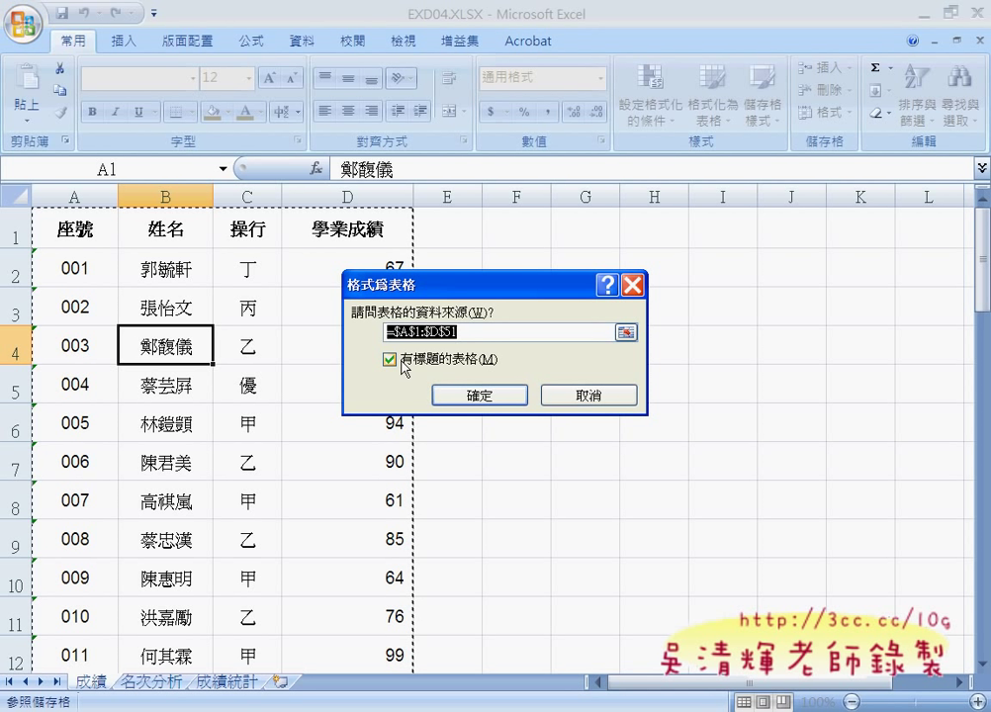
{"action": "left_click", "coordinate": [480, 396]}
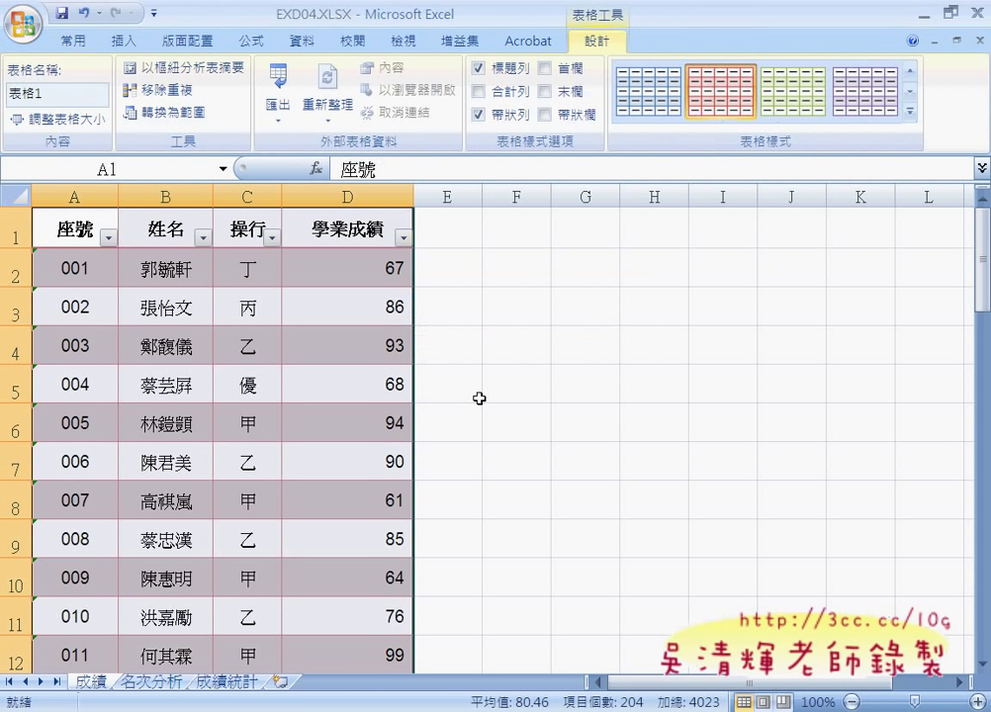
Rename the table on the 成績 sheet as 成績表格
{"action": "left_click", "coordinate": [67, 98]}
{"action": "key", "text": "BackSpace"}
{"action": "key", "text": "Left"}
{"action": "key", "text": "Left"}
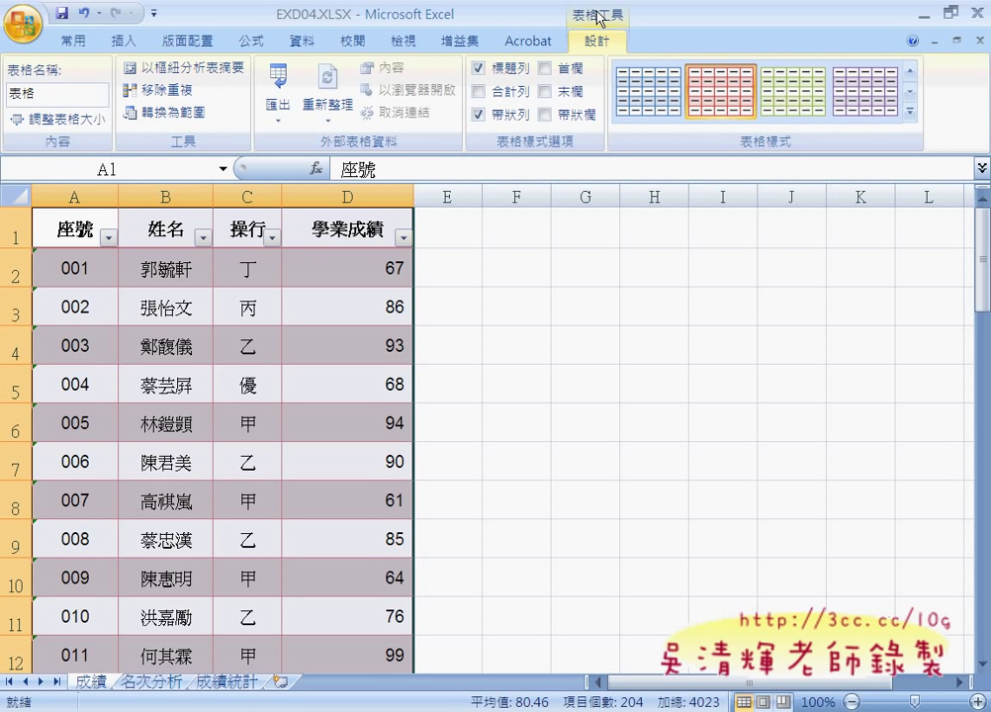
{"action": "left_click", "coordinate": [13, 93]}
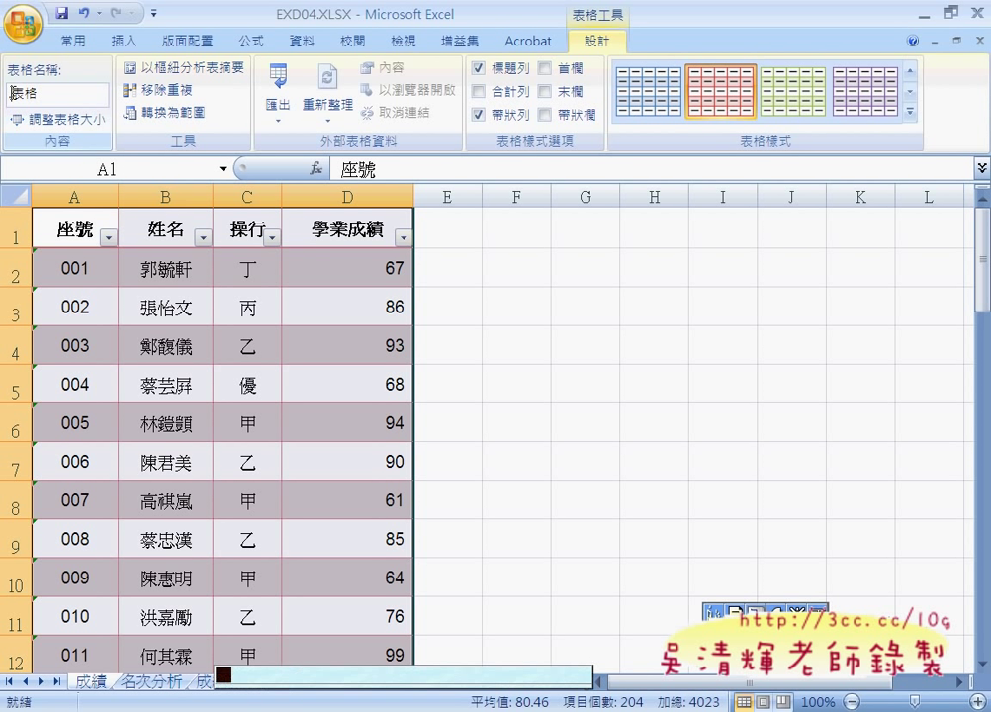
{"action": "type", "text": "成"}
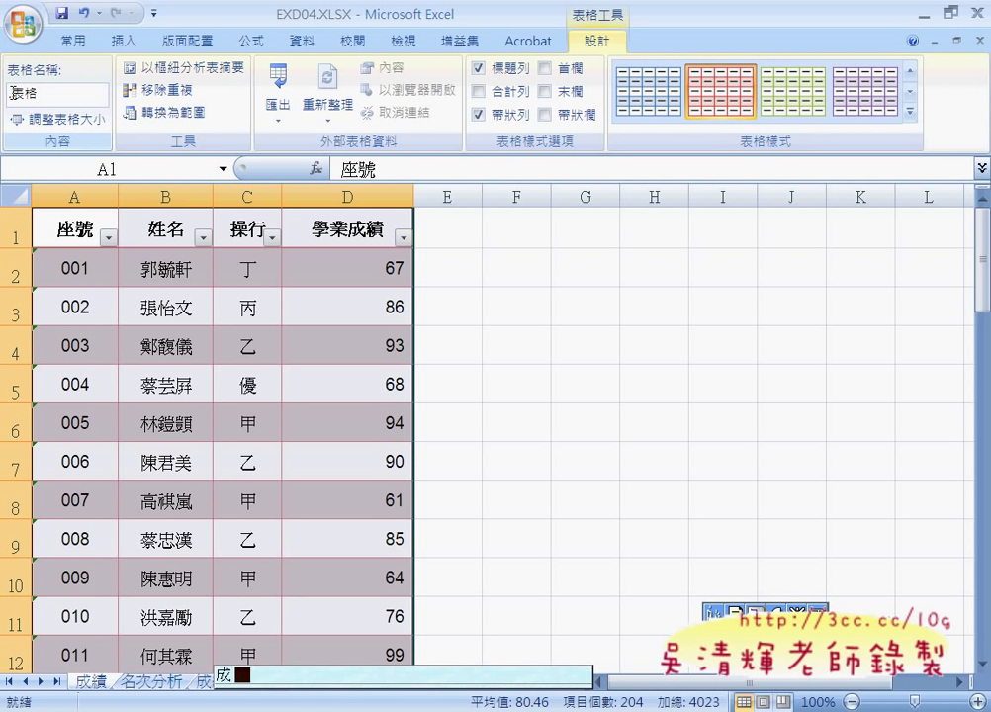
{"action": "type", "text": "績"}
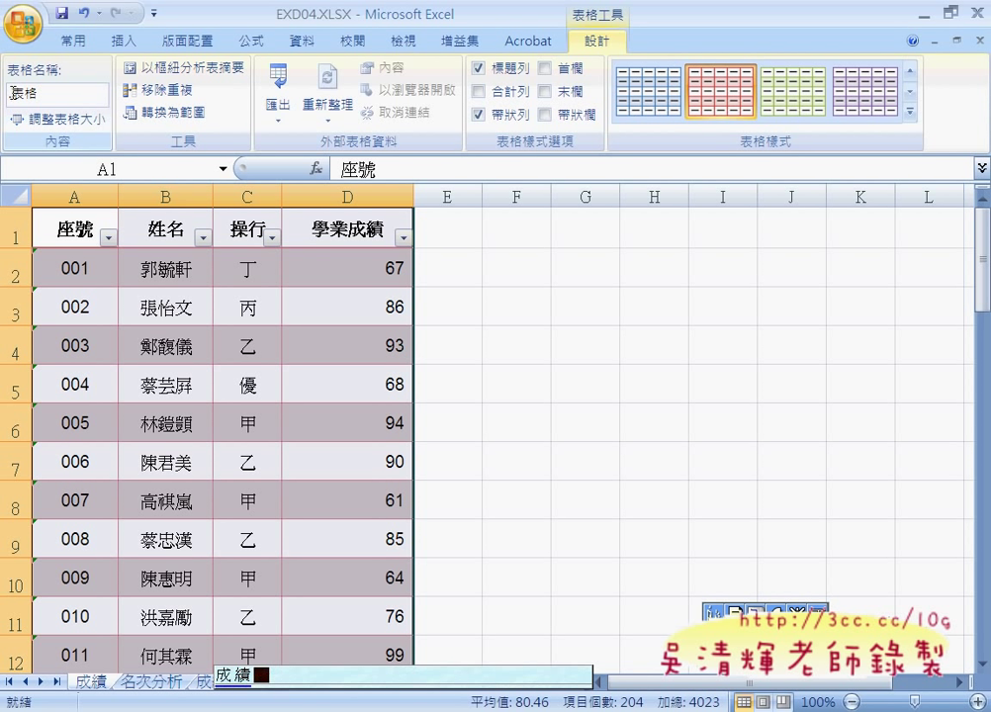
{"action": "key", "text": "Return"}
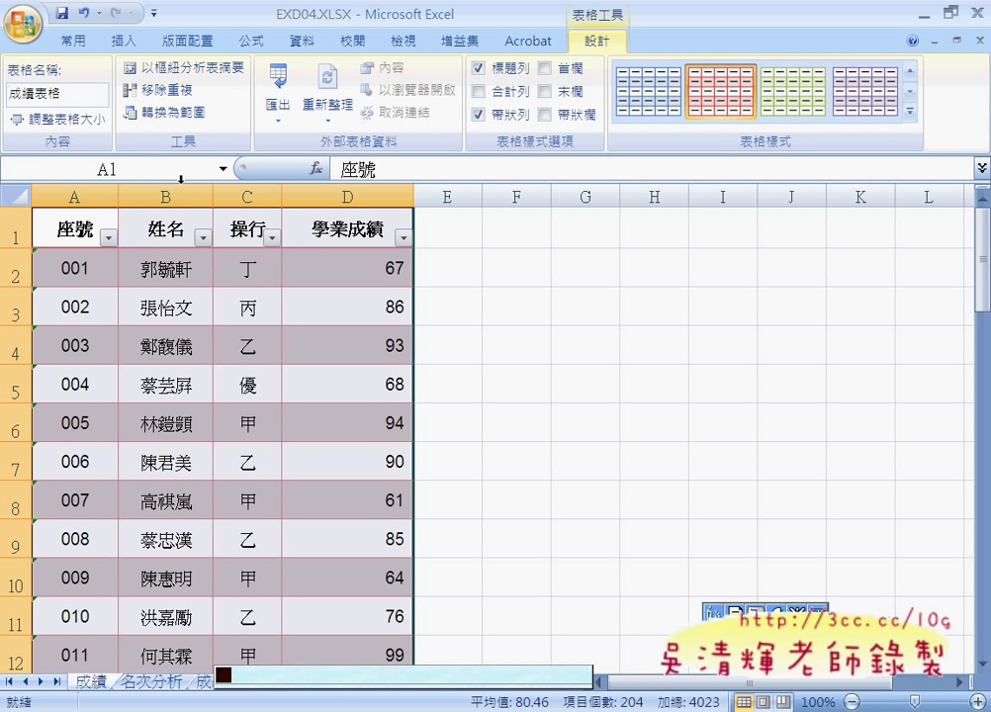
Examine the 名次分析 sheet's ranking layout and compare it with the 優 conduct grades and academic scores on the 成績 sheet
{"action": "left_click", "coordinate": [153, 681]}
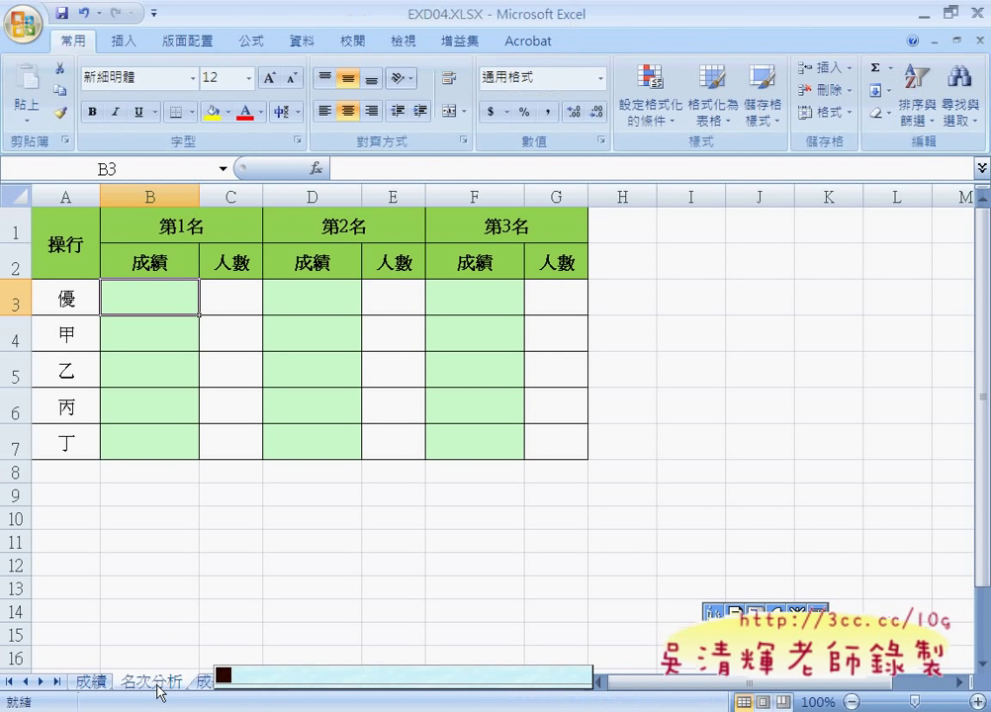
{"action": "left_click", "coordinate": [66, 298]}
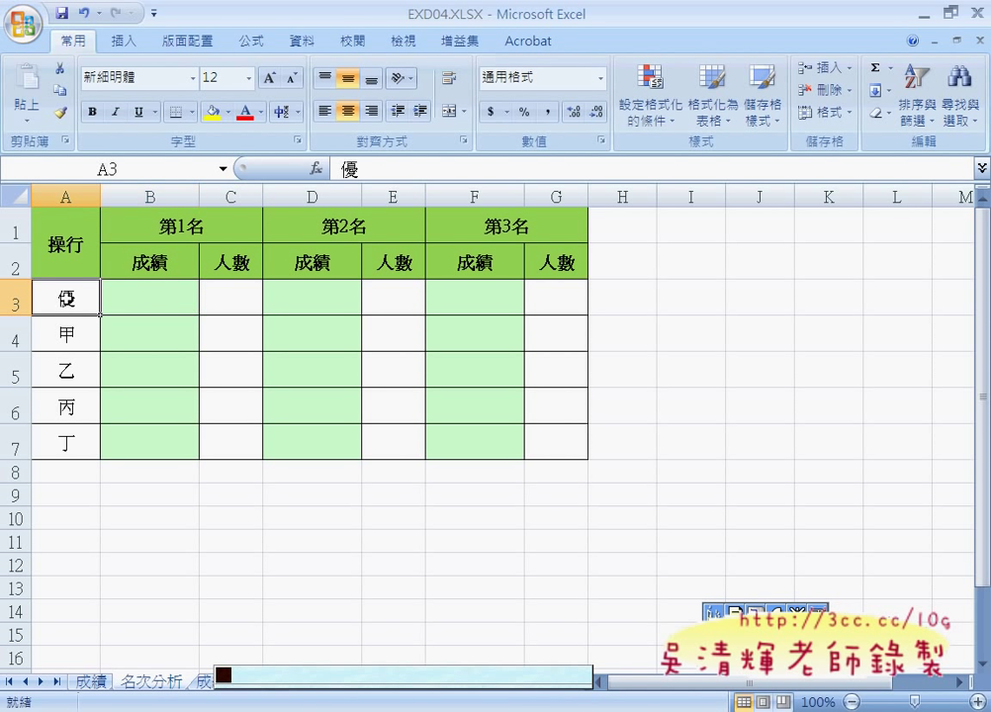
{"action": "left_click", "coordinate": [131, 300]}
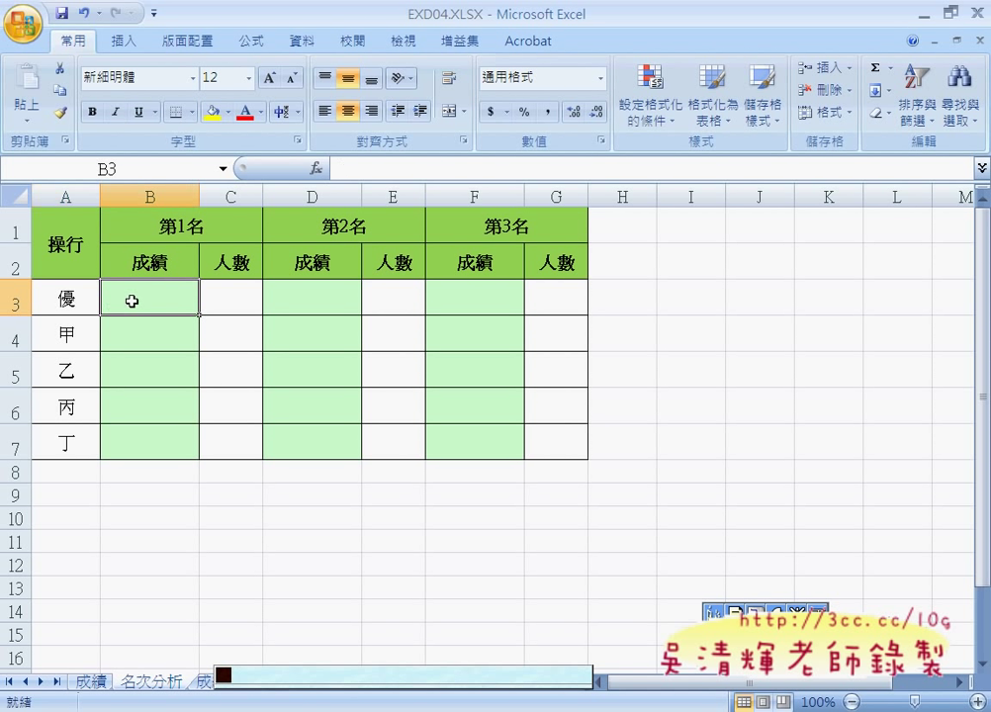
{"action": "left_click", "coordinate": [231, 296]}
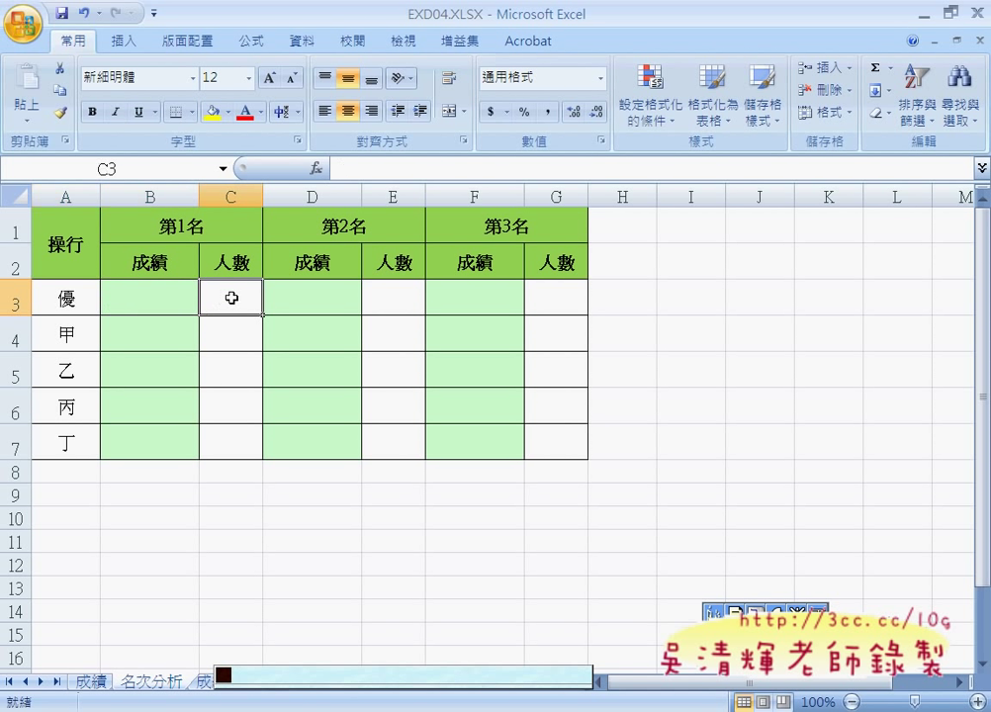
{"action": "left_click", "coordinate": [96, 681]}
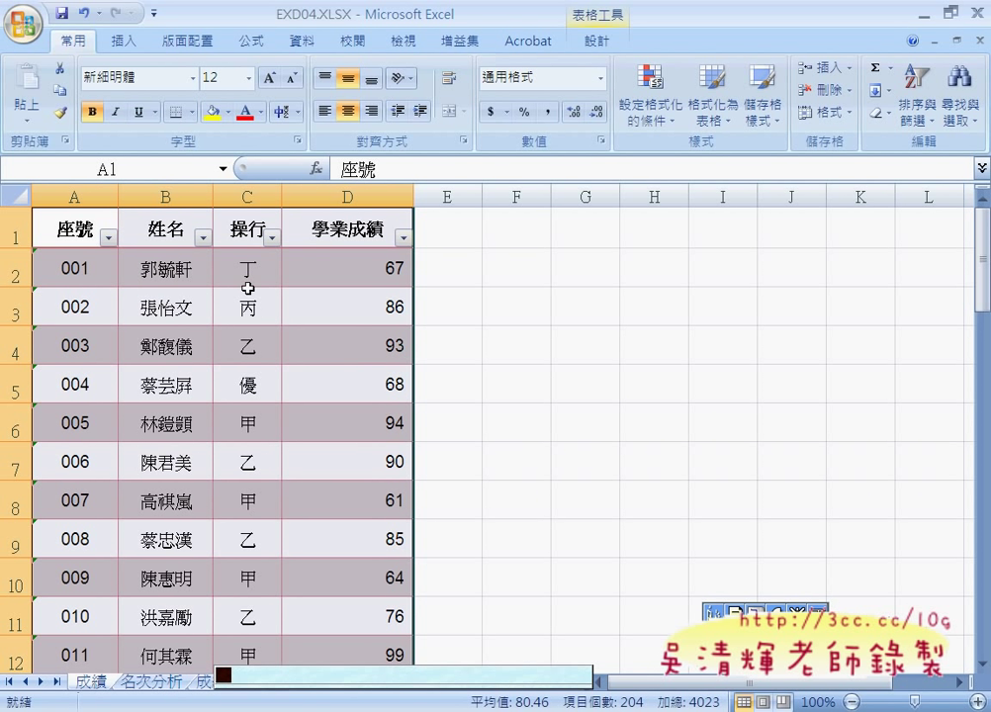
{"action": "left_click_drag", "start_coordinate": [250, 293], "coordinate": [247, 461]}
{"action": "left_click", "coordinate": [245, 386]}
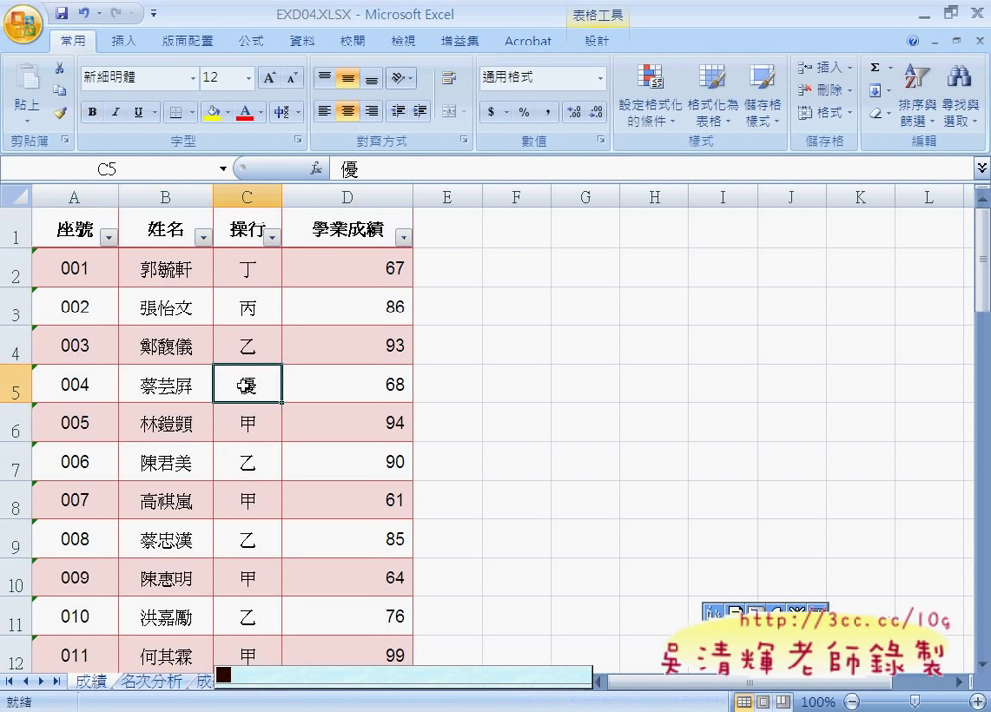
{"action": "scroll", "coordinate": [247, 401], "scroll_direction": "down", "scroll_amount": 3}
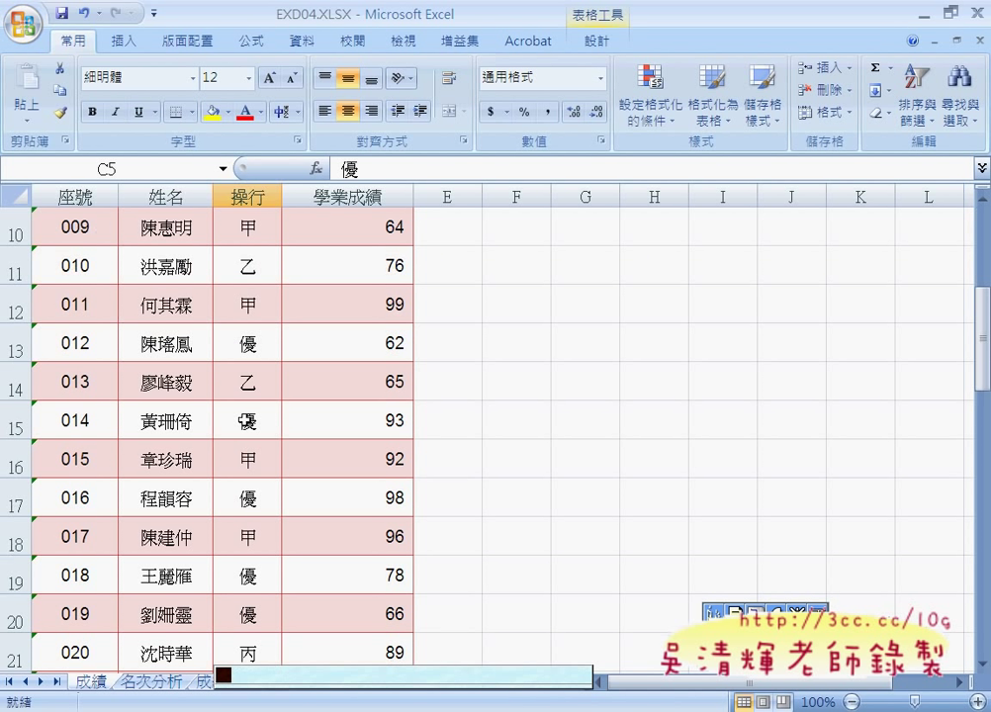
{"action": "left_click", "coordinate": [246, 427]}
{"action": "left_click", "coordinate": [245, 496]}
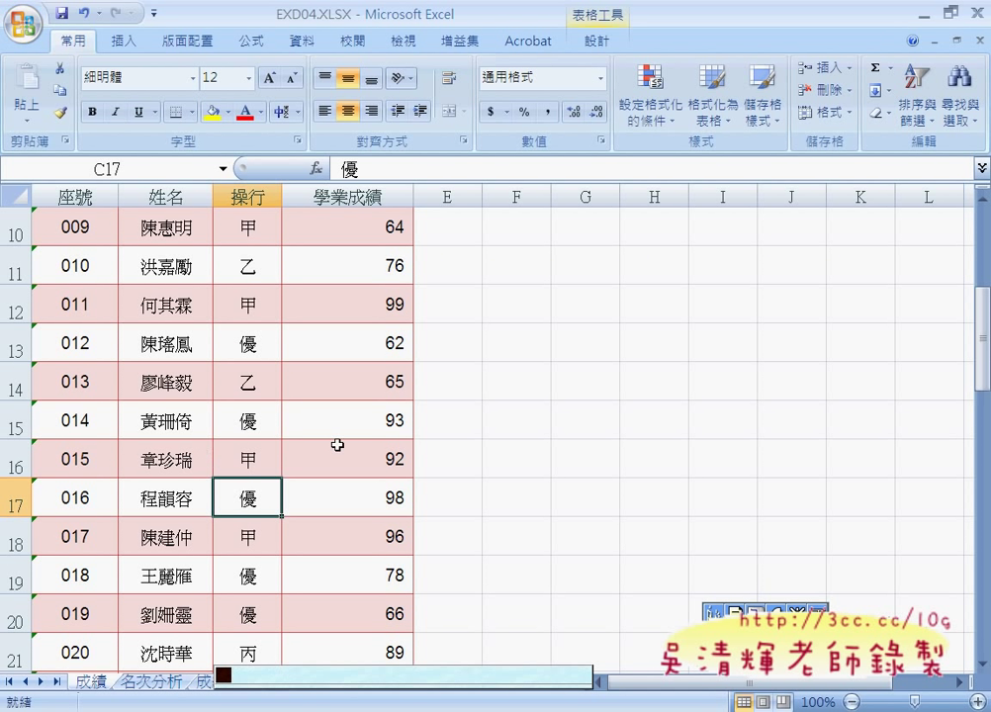
{"action": "scroll", "coordinate": [337, 443], "scroll_direction": "up", "scroll_amount": 3}
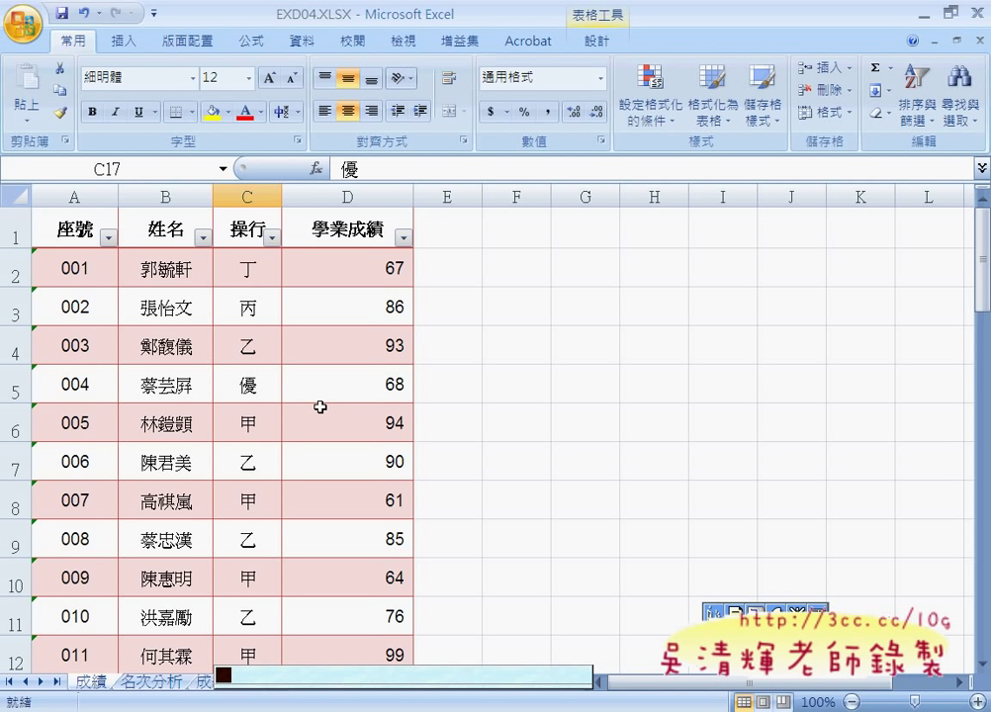
Filter the 操行 column of the 成績 table to show only the 優 rows
{"action": "left_click", "coordinate": [248, 387]}
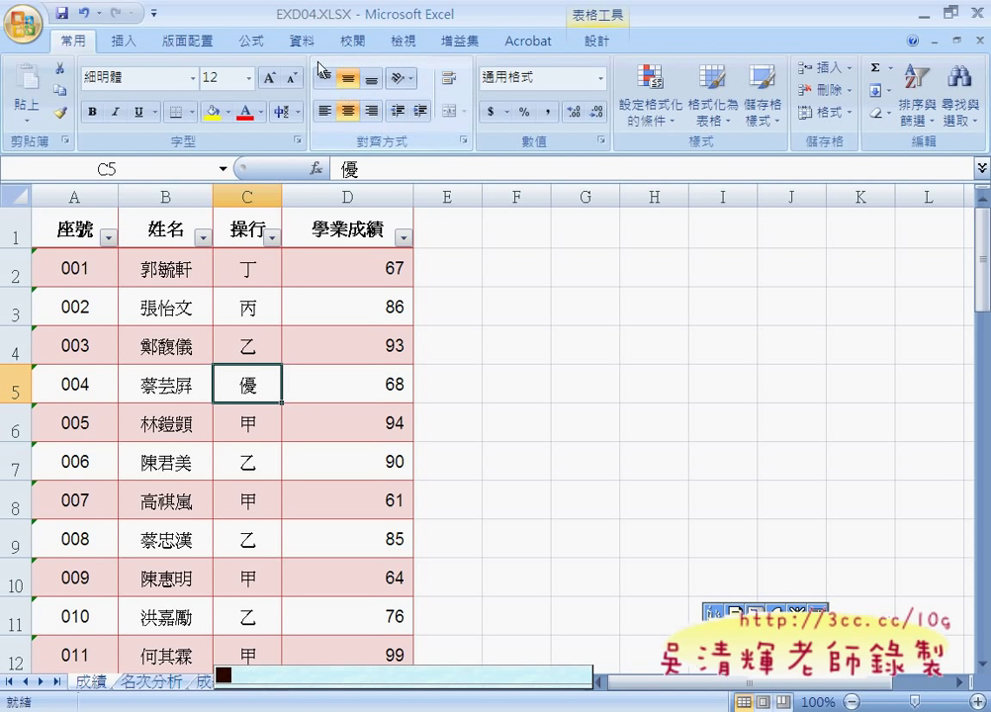
{"action": "left_click", "coordinate": [272, 239]}
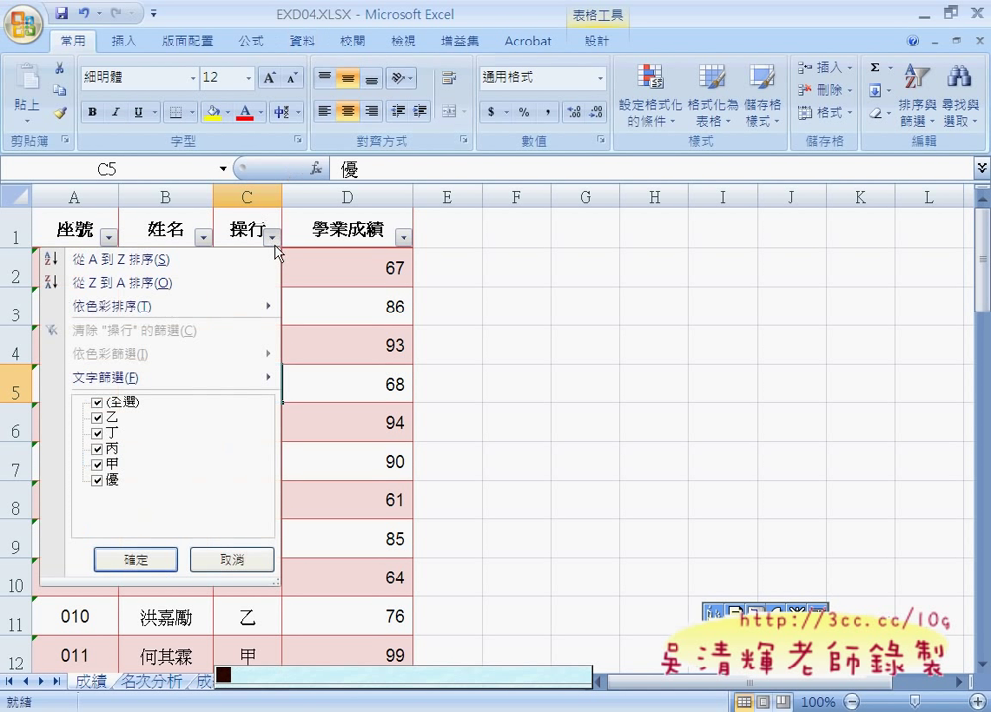
{"action": "left_click", "coordinate": [125, 403]}
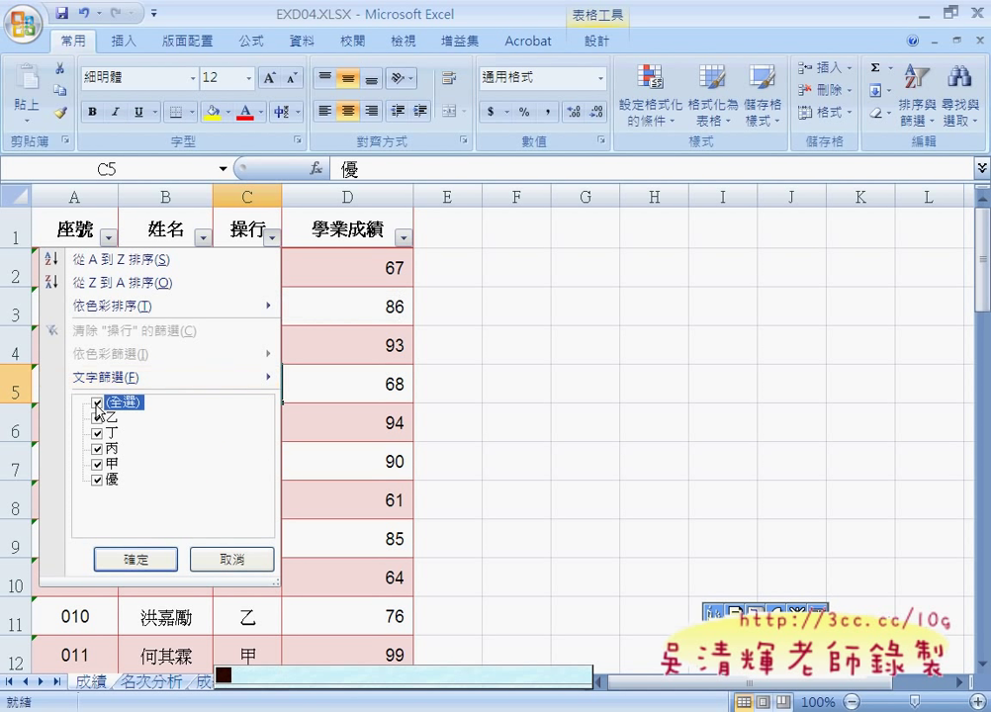
{"action": "left_click", "coordinate": [97, 480]}
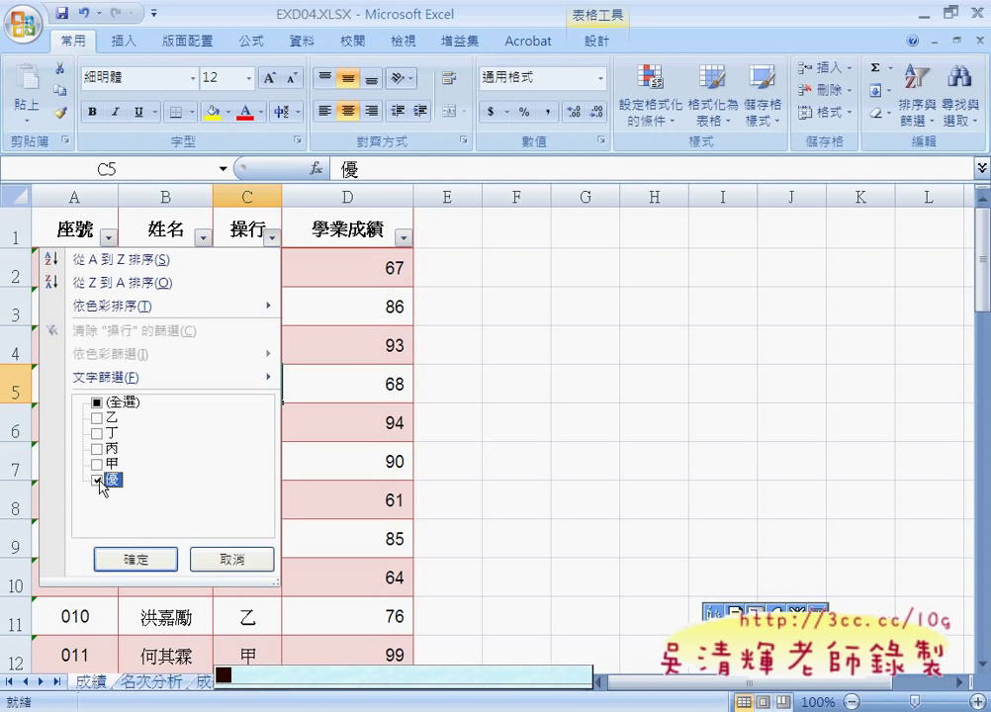
{"action": "left_click", "coordinate": [135, 559]}
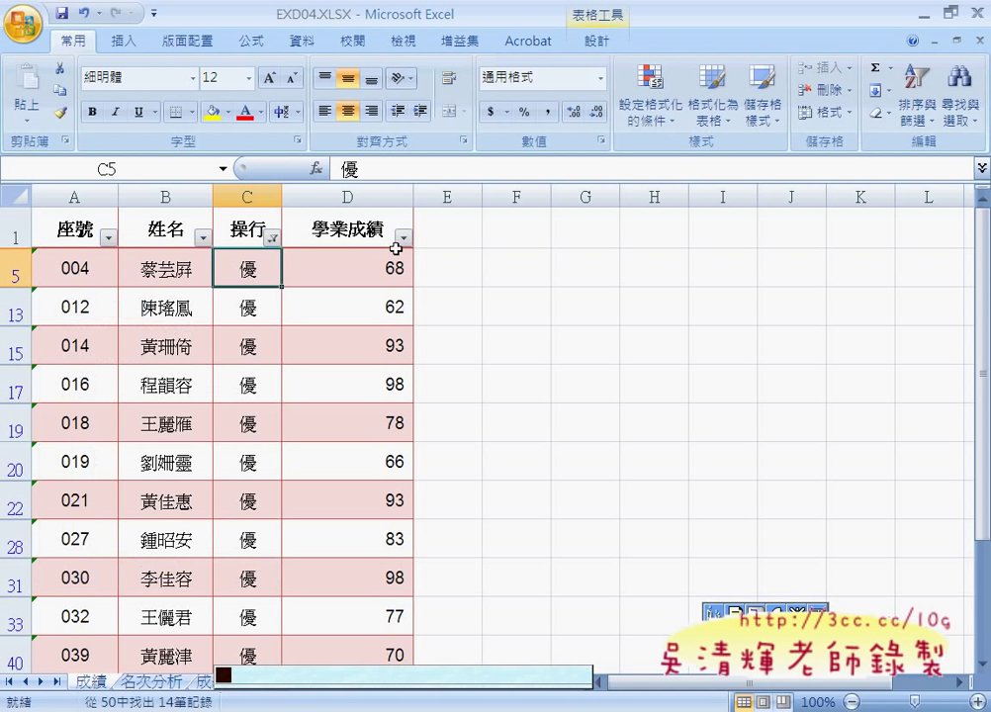
Sort the filtered table by 學業成績 from highest to lowest
{"action": "left_click", "coordinate": [372, 196]}
{"action": "left_click", "coordinate": [311, 43]}
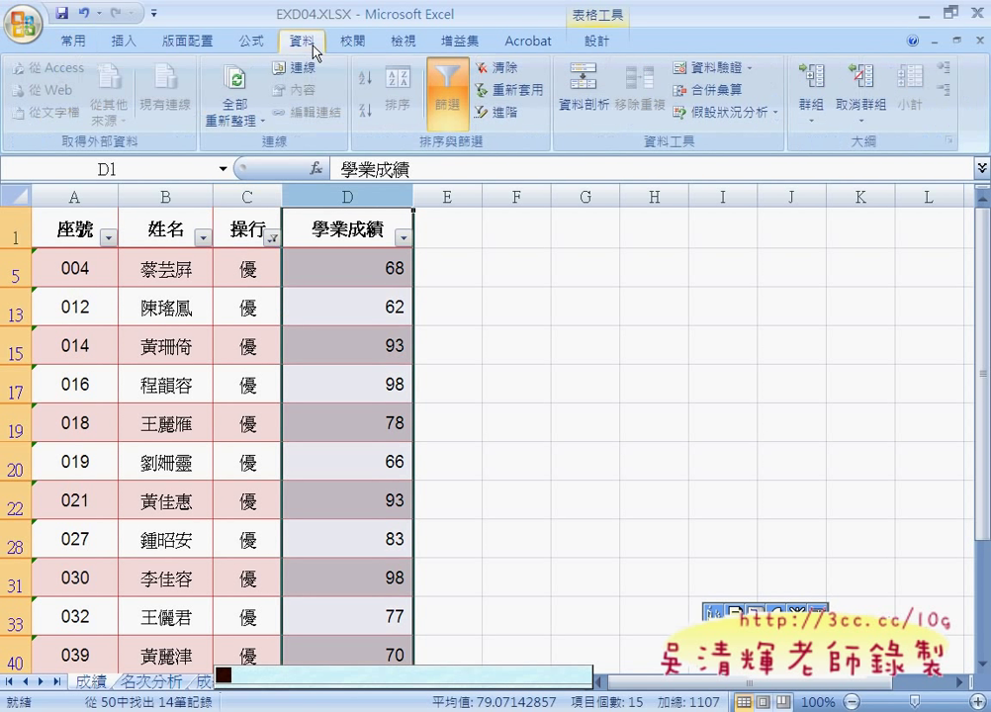
{"action": "left_click", "coordinate": [339, 235]}
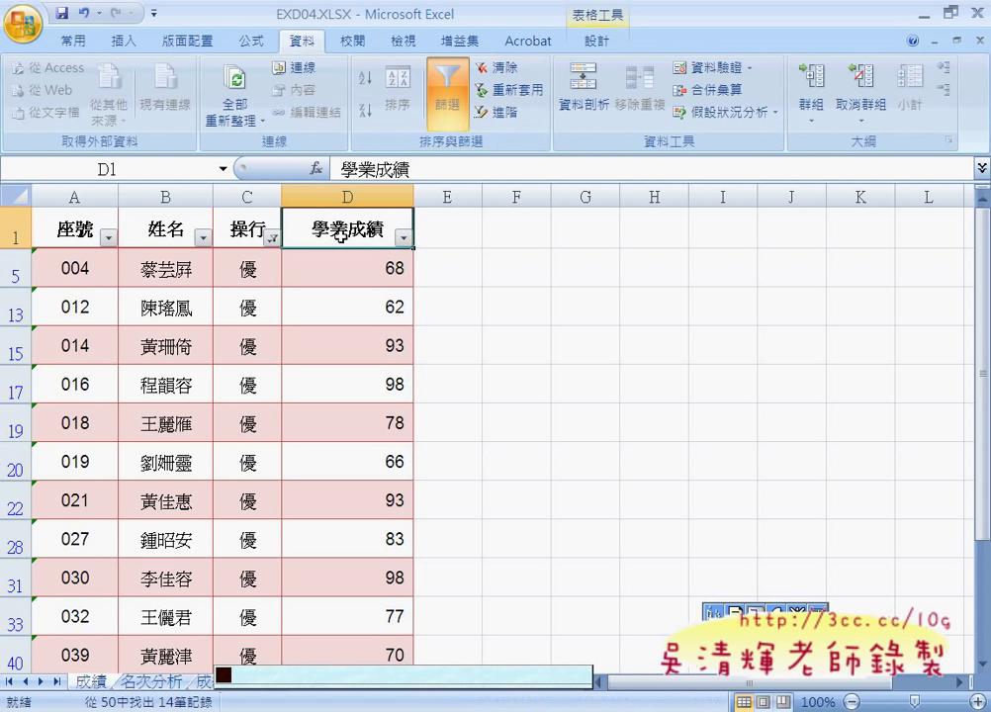
{"action": "left_click", "coordinate": [365, 111]}
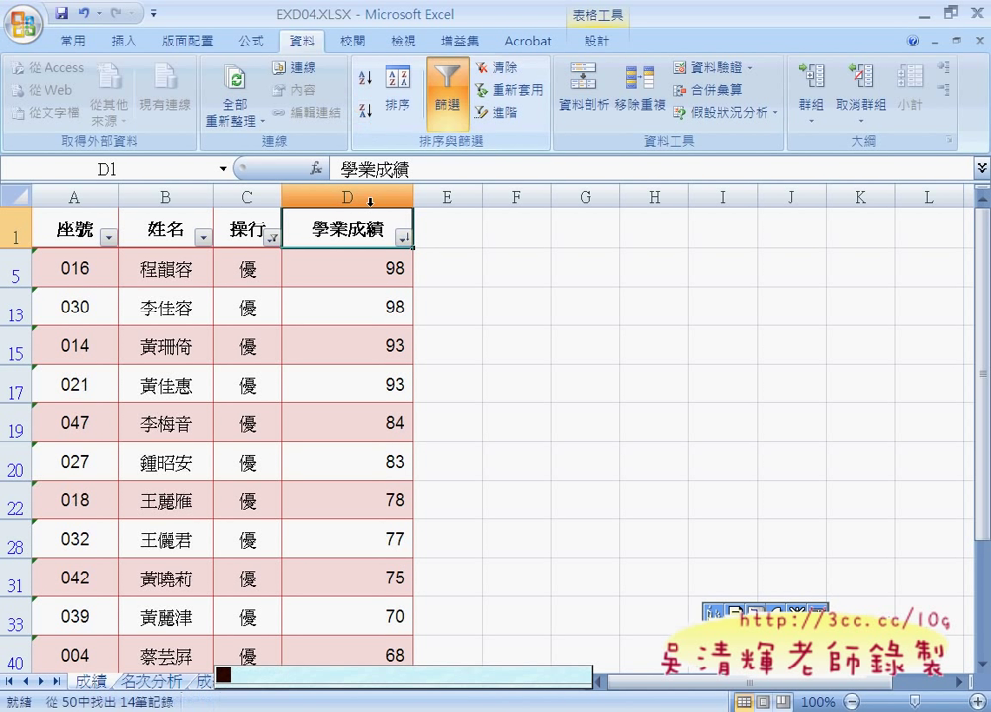
Check the top two 優 scores and undo the sort and the filter on the 成績 table
{"action": "scroll", "coordinate": [369, 256], "scroll_direction": "down", "scroll_amount": 1}
{"action": "left_click_drag", "start_coordinate": [279, 229], "coordinate": [340, 261]}
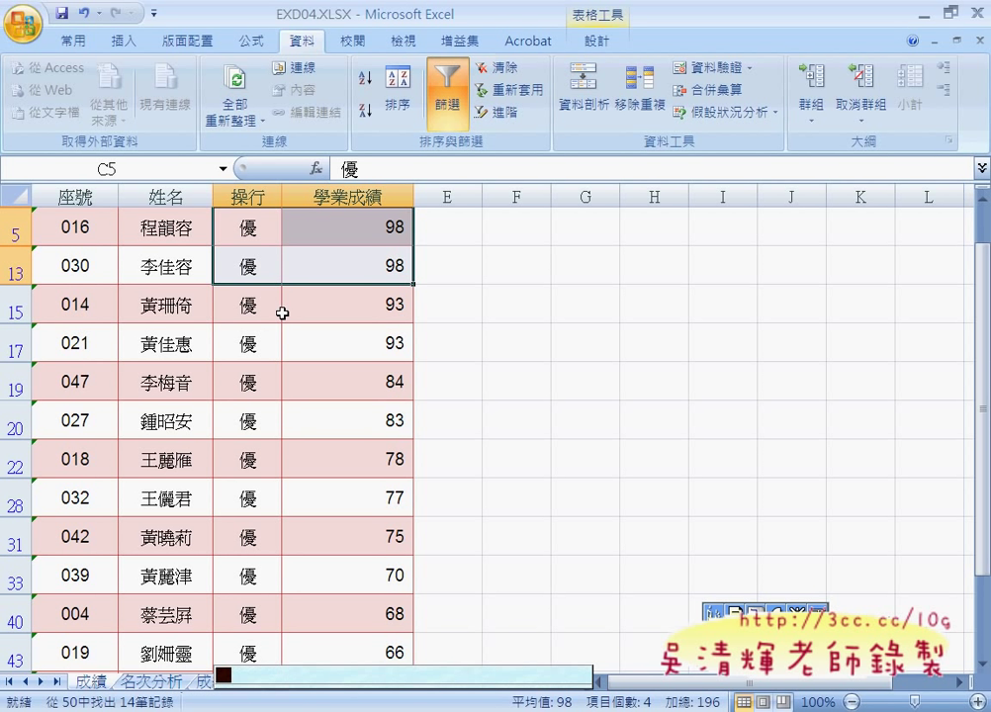
{"action": "key", "text": "ctrl+z"}
{"action": "key", "text": "ctrl+z"}
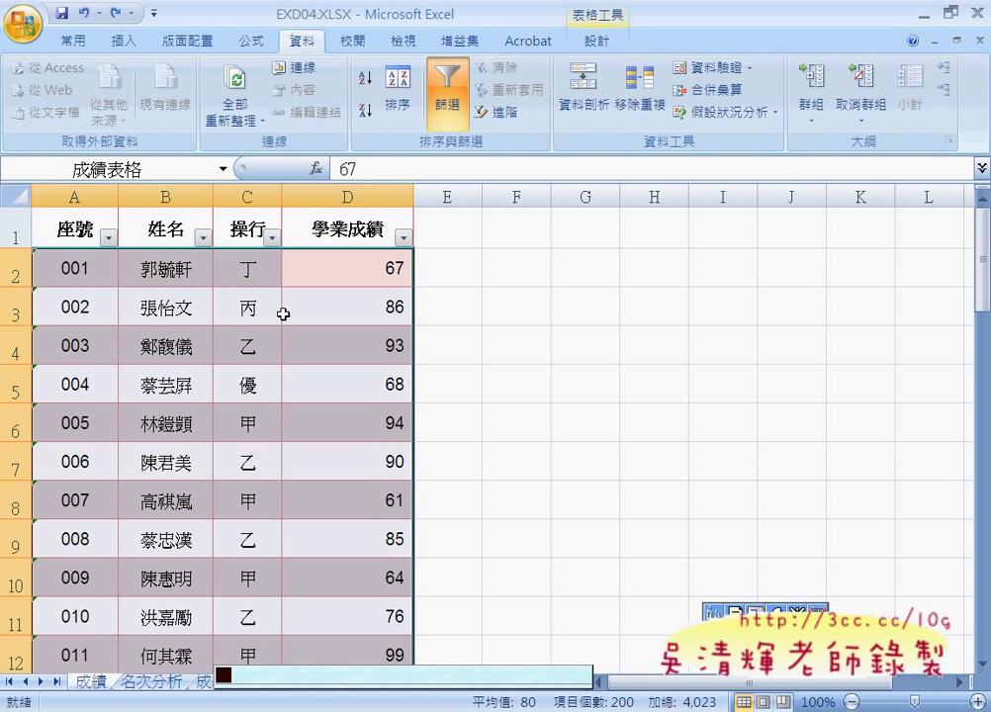
On the 名次分析 sheet, start inserting a function in B3 and choose LARGE from the 全部 category
{"action": "left_click", "coordinate": [153, 682]}
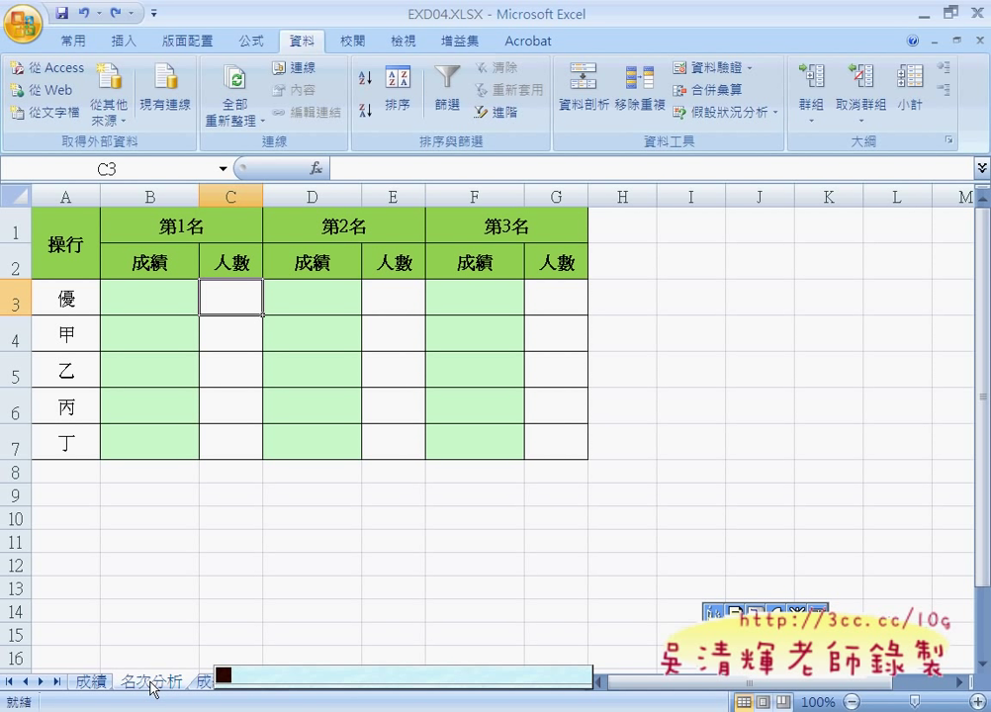
{"action": "left_click", "coordinate": [155, 301]}
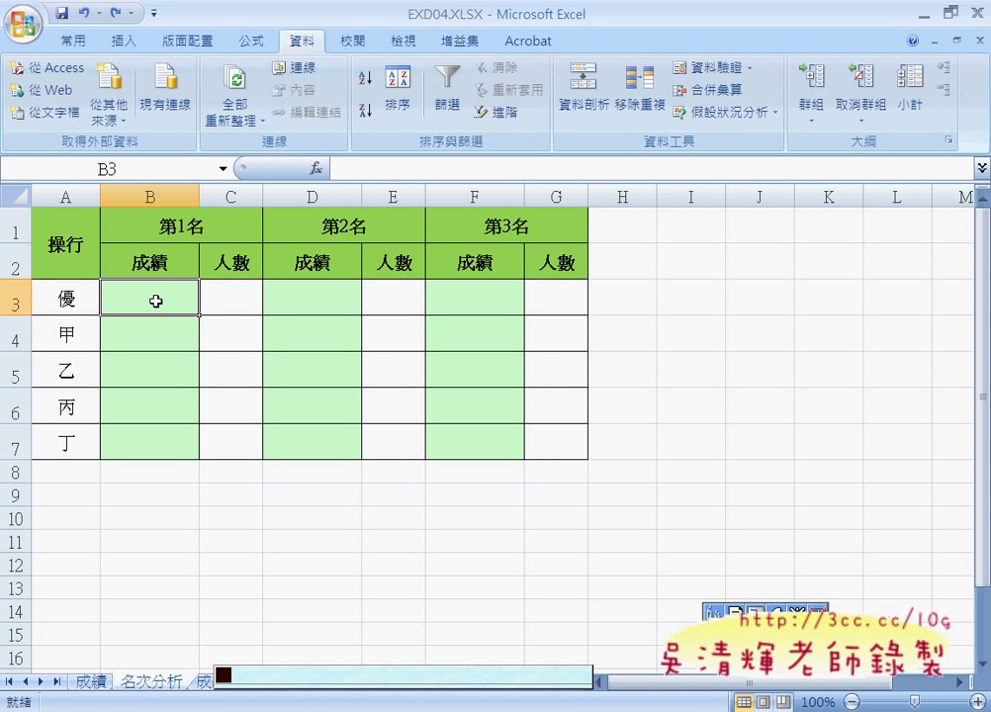
{"action": "left_click", "coordinate": [316, 169]}
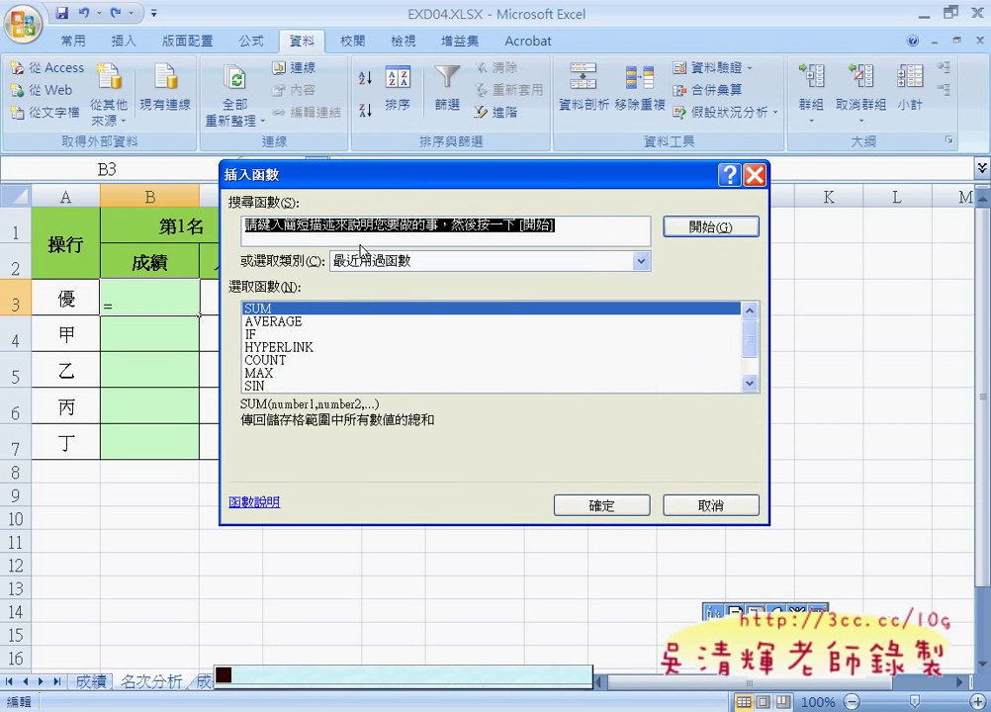
{"action": "left_click", "coordinate": [418, 261]}
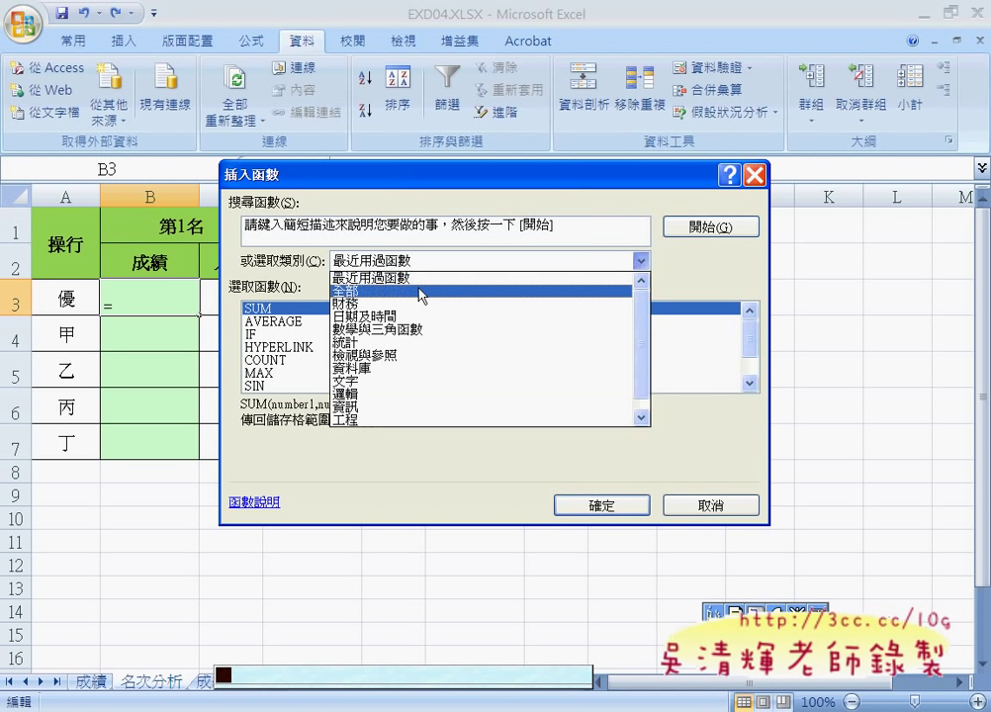
{"action": "left_click", "coordinate": [418, 288]}
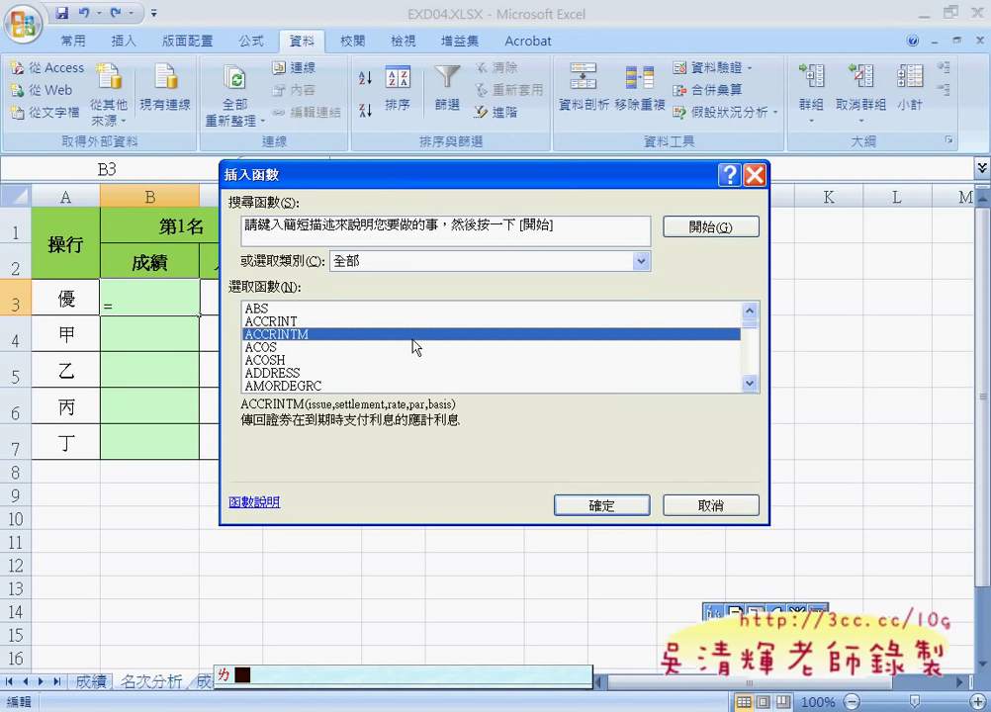
{"action": "key", "text": "l"}
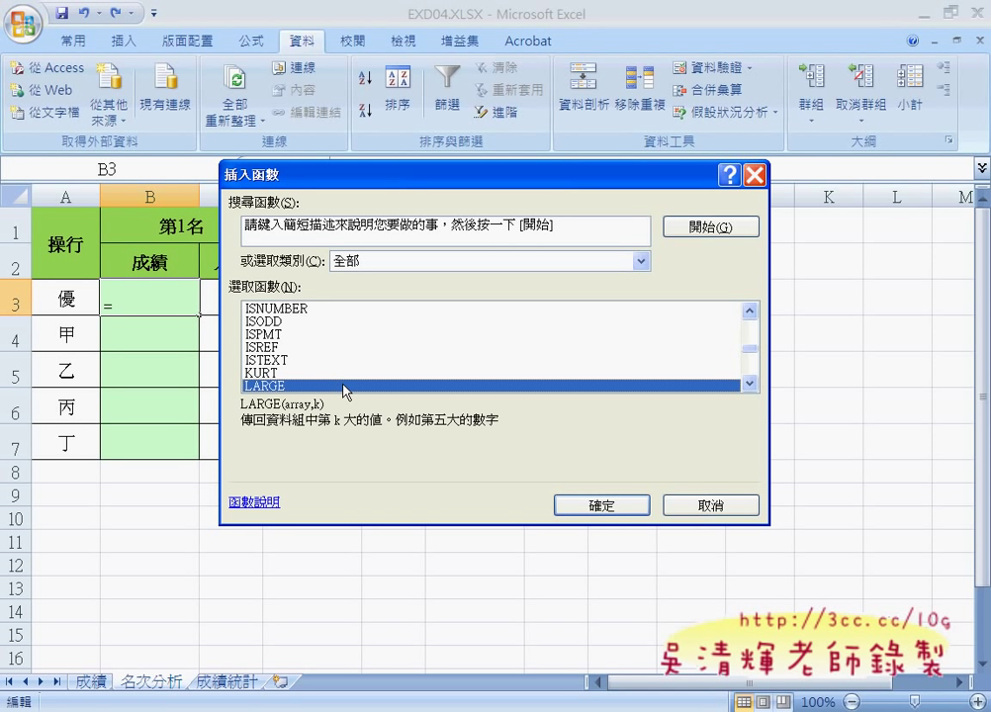
{"action": "key", "text": "ctrl+shift+d"}
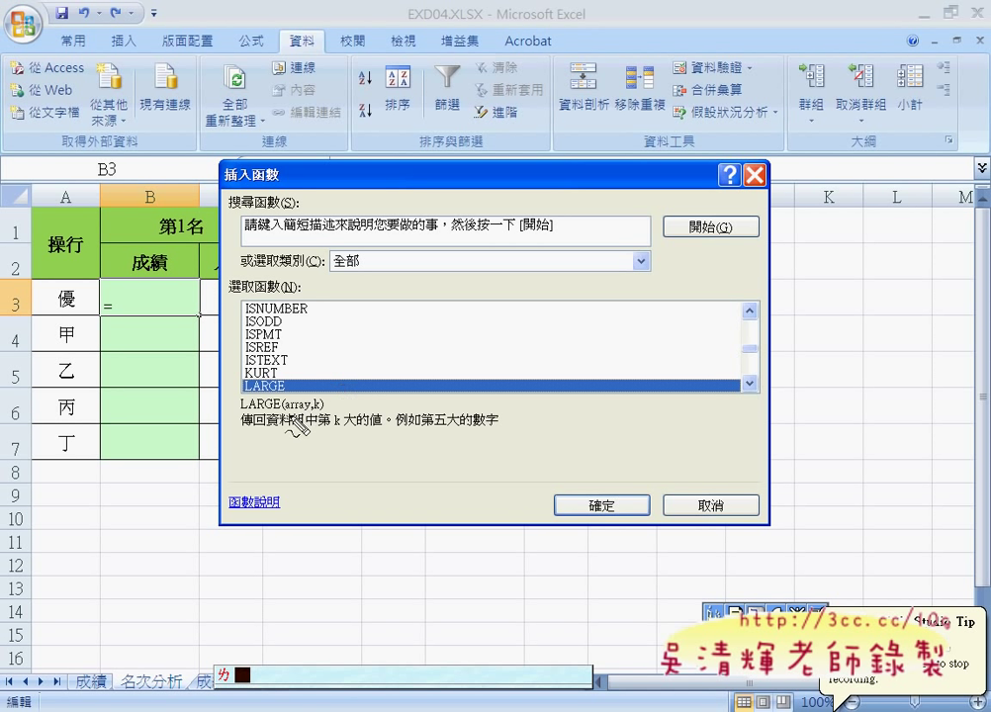
{"action": "left_click_drag", "start_coordinate": [281, 409], "coordinate": [319, 411]}
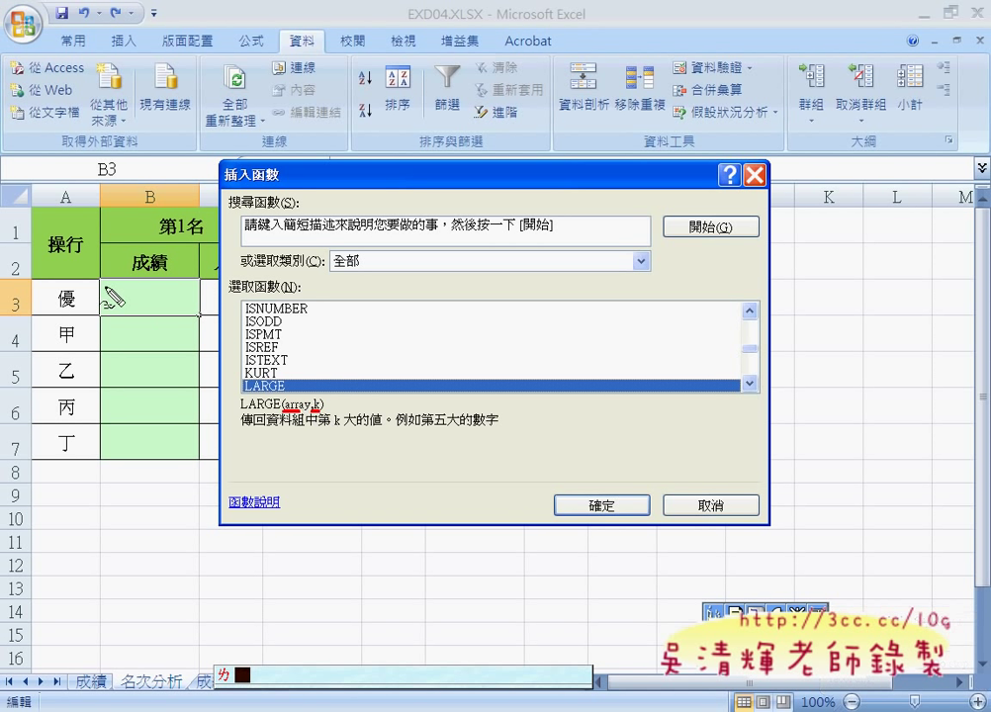
{"action": "mouse_move", "coordinate": [318, 394]}
{"action": "left_mouse_down"}
{"action": "mouse_move", "coordinate": [315, 412]}
{"action": "mouse_move", "coordinate": [416, 400]}
{"action": "mouse_move", "coordinate": [403, 416]}
{"action": "left_mouse_up"}
{"action": "key", "text": "Escape"}
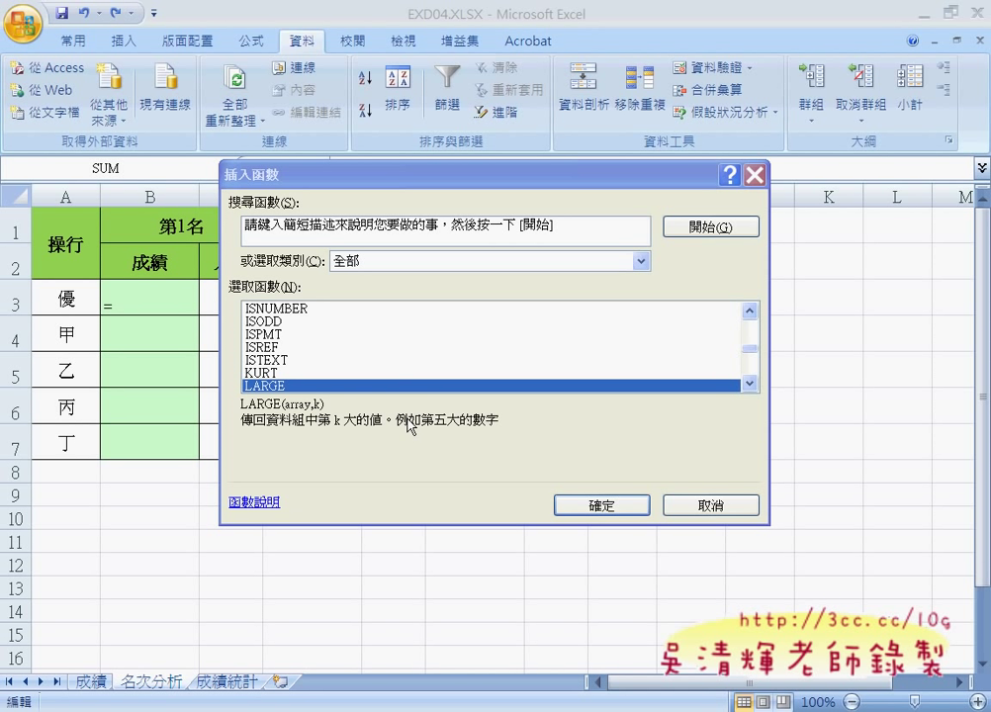
Open the LARGE function's arguments and move the dialog clear of the 優 row
{"action": "left_click", "coordinate": [598, 507]}
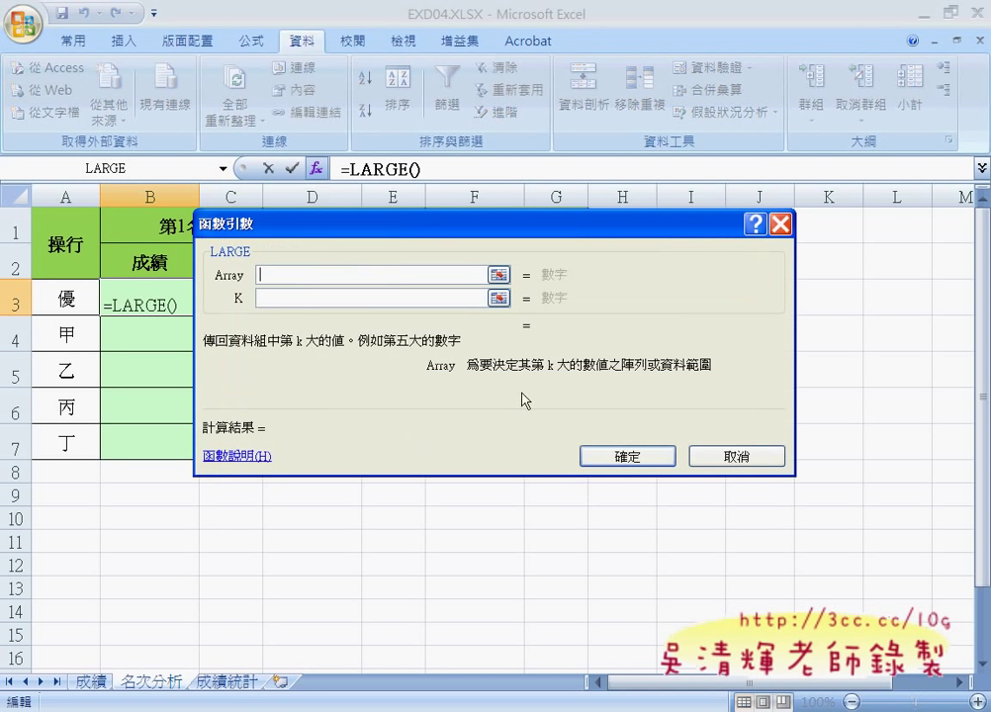
{"action": "left_click_drag", "start_coordinate": [453, 230], "coordinate": [481, 340]}
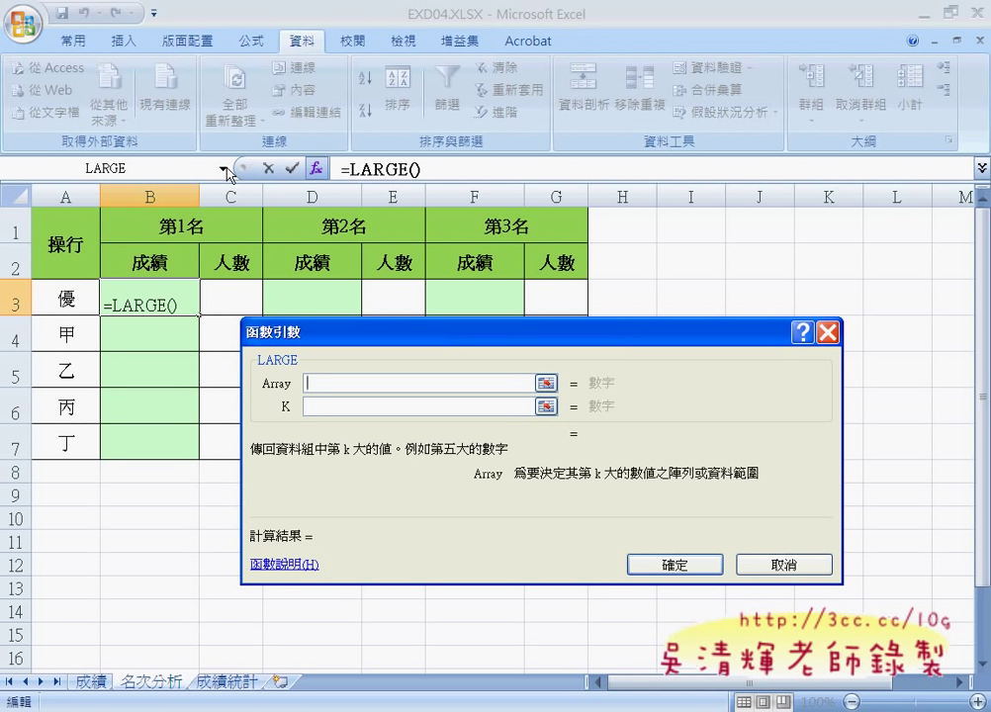
{"action": "key", "text": "ctrl+space"}
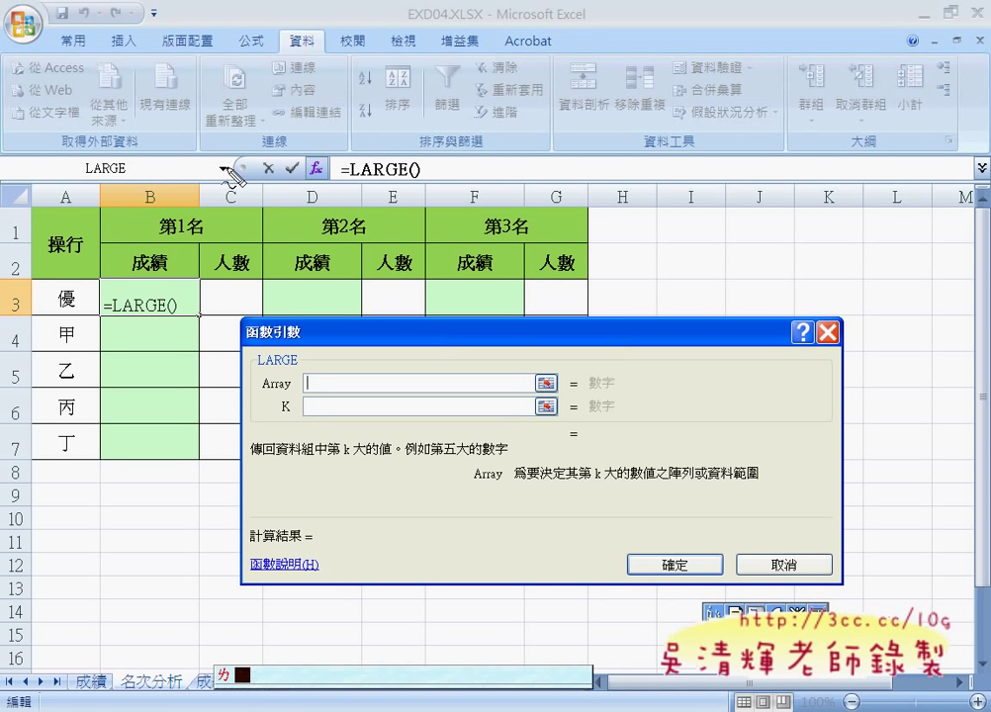
{"action": "mouse_move", "coordinate": [314, 154]}
{"action": "left_mouse_down"}
{"action": "mouse_move", "coordinate": [302, 174]}
{"action": "mouse_move", "coordinate": [316, 156]}
{"action": "left_mouse_up"}
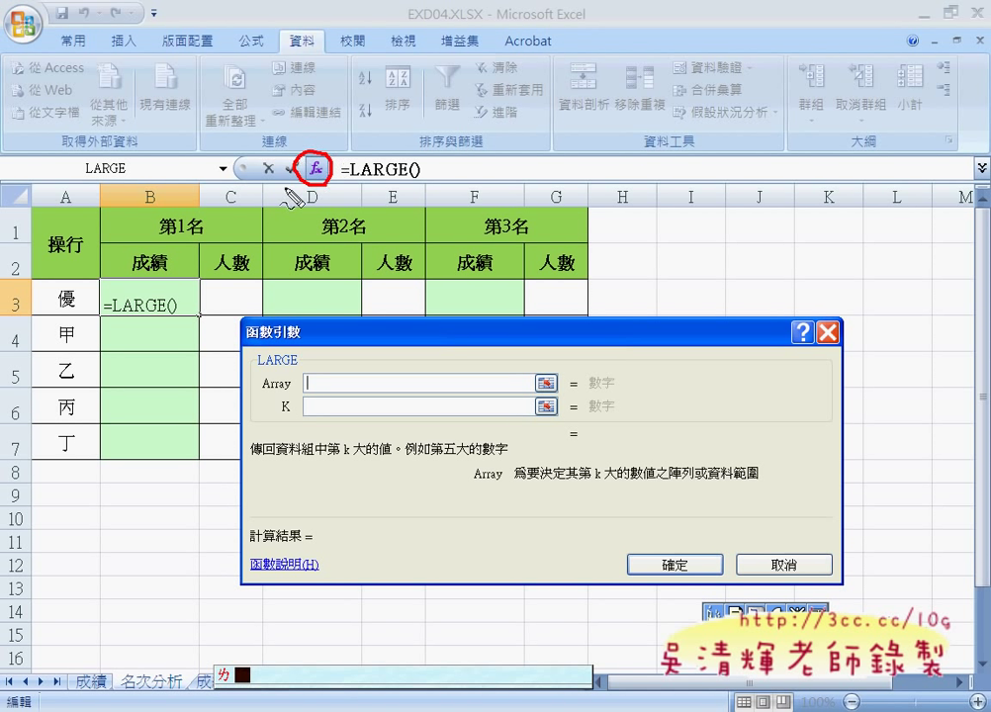
{"action": "mouse_move", "coordinate": [225, 147]}
{"action": "left_mouse_down"}
{"action": "mouse_move", "coordinate": [210, 156]}
{"action": "mouse_move", "coordinate": [227, 188]}
{"action": "left_mouse_up"}
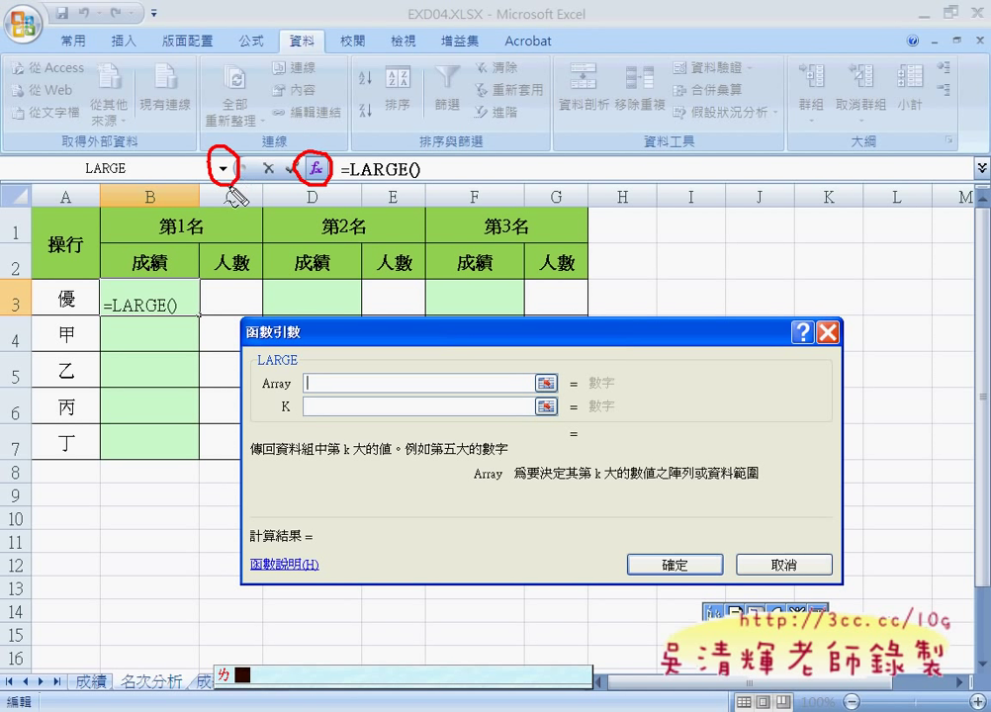
{"action": "key", "text": "Escape"}
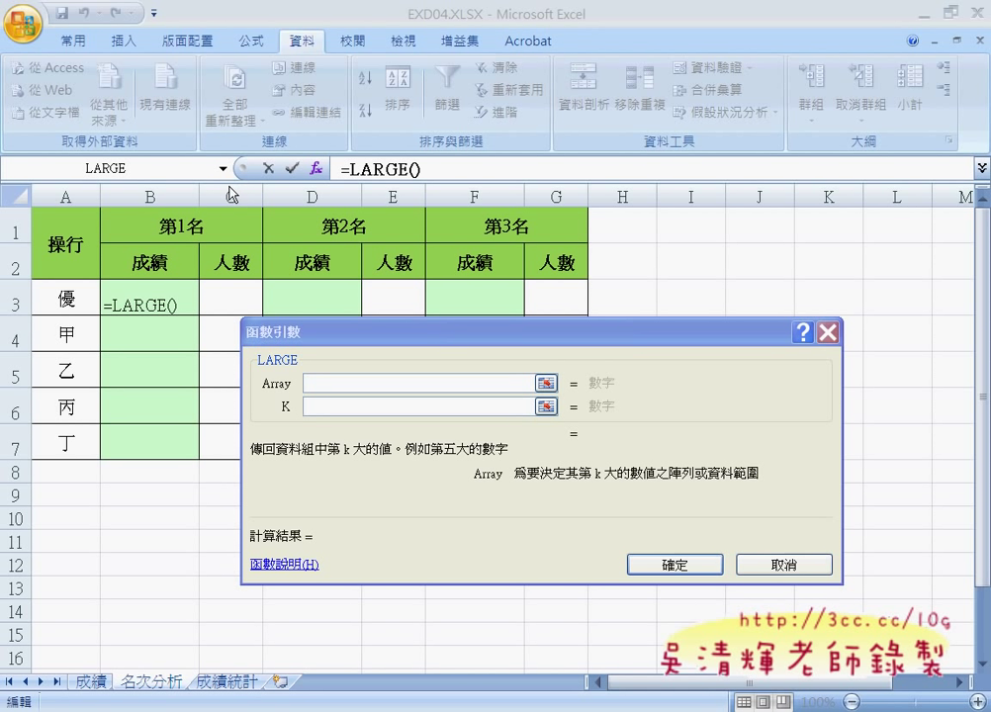
Nest an IF function in the Array argument of LARGE
{"action": "left_click", "coordinate": [225, 170]}
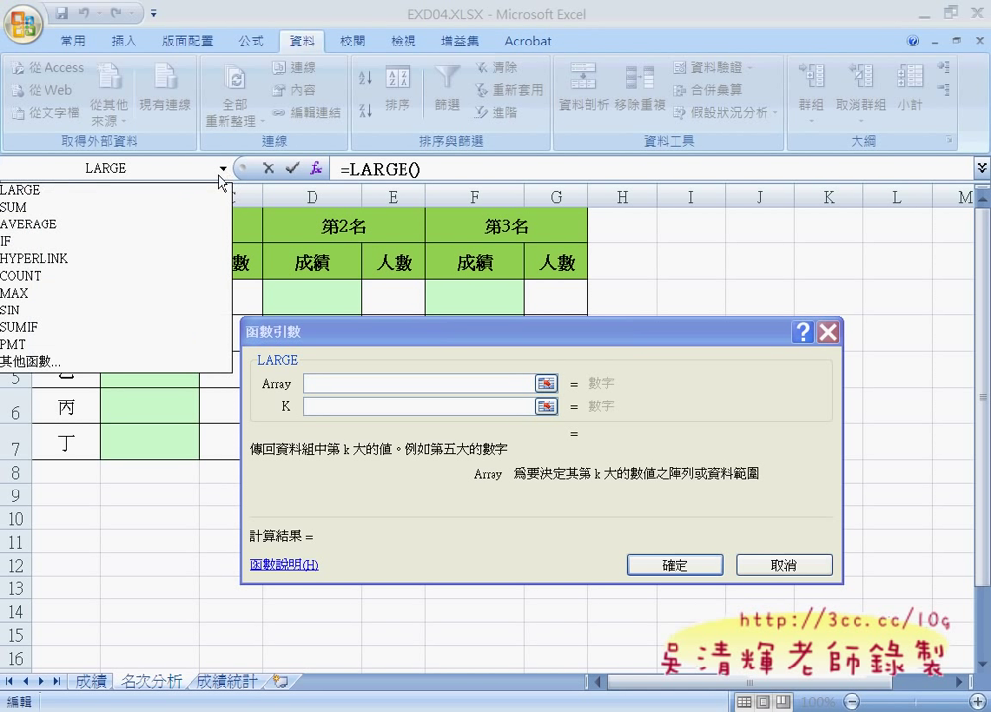
{"action": "left_click", "coordinate": [197, 251]}
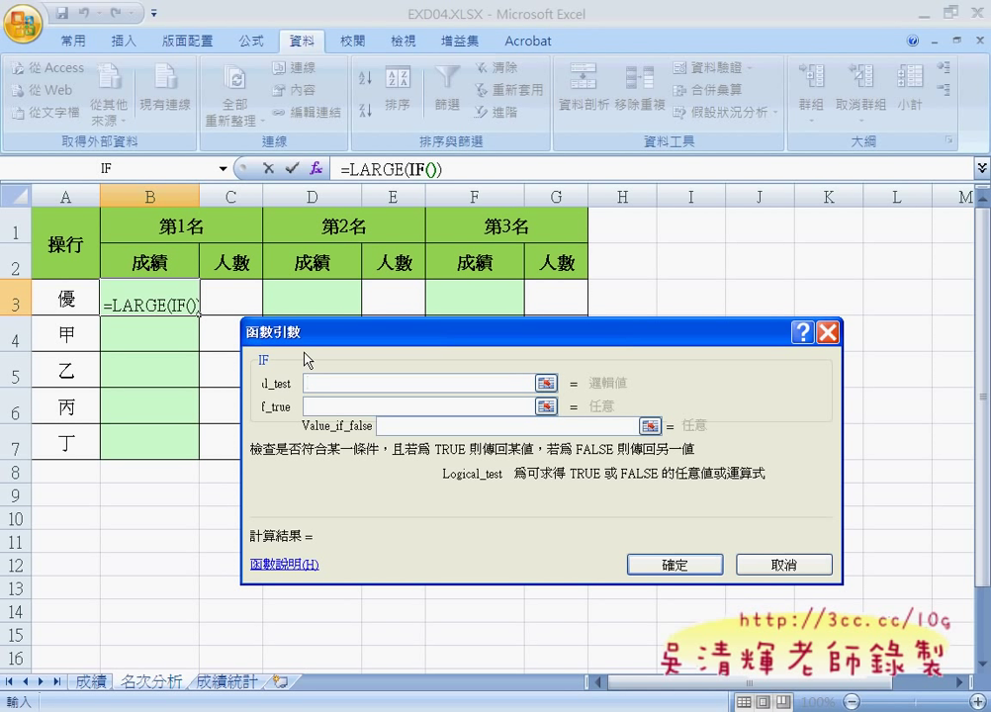
{"action": "left_click", "coordinate": [85, 298]}
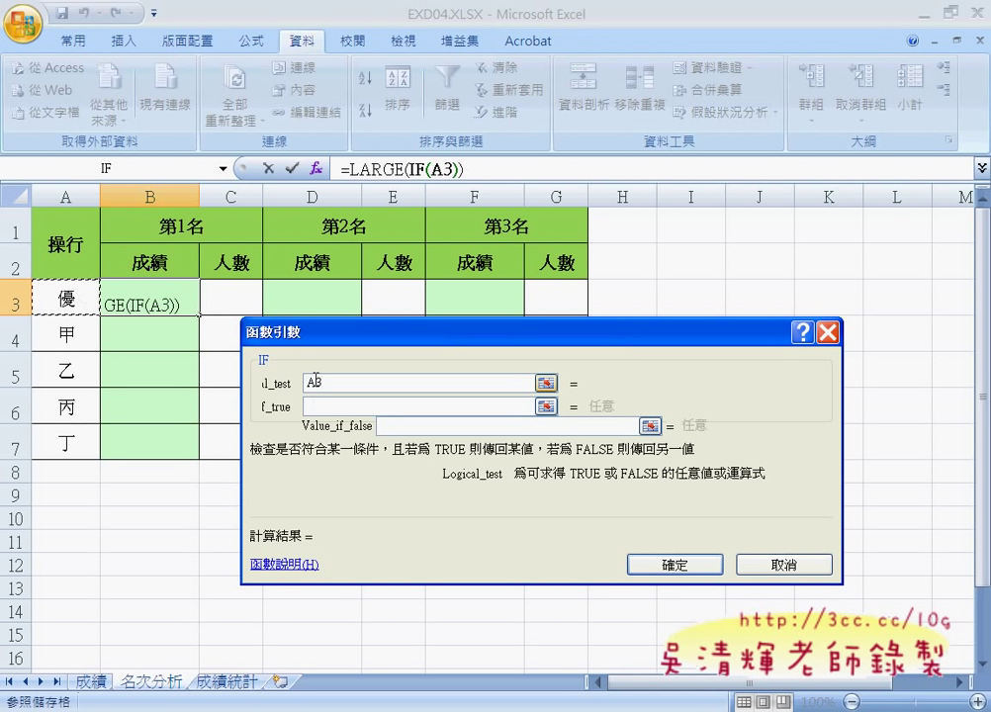
{"action": "key", "text": "BackSpace"}
{"action": "key", "text": "BackSpace"}
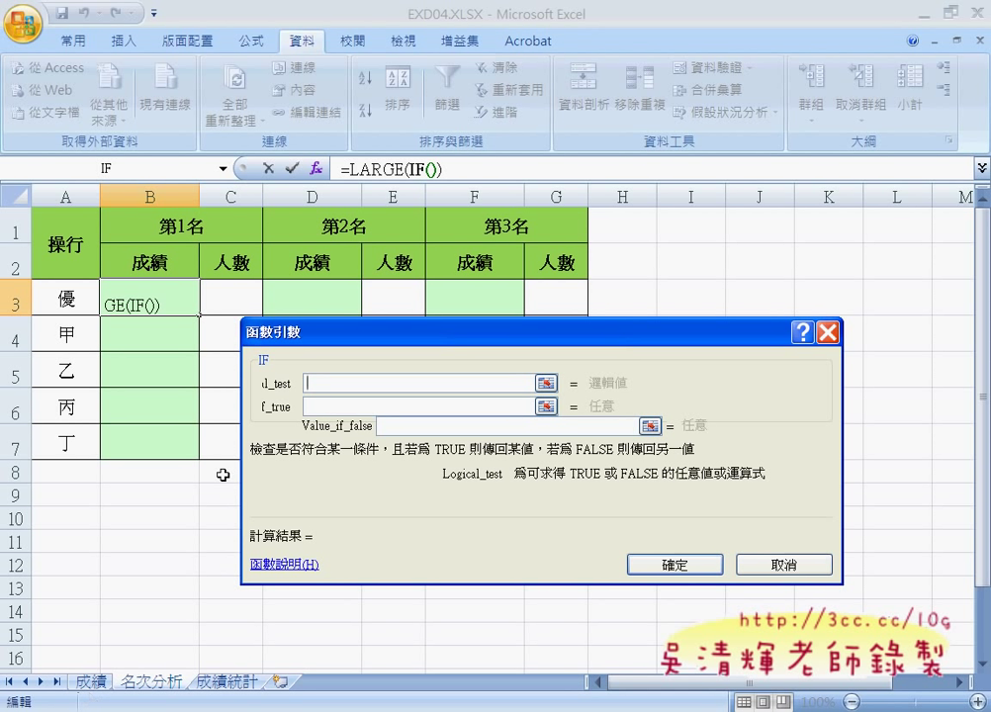
Insert the defined name 操行 into the Logical_test argument of the nested IF function
{"action": "key", "text": "F3"}
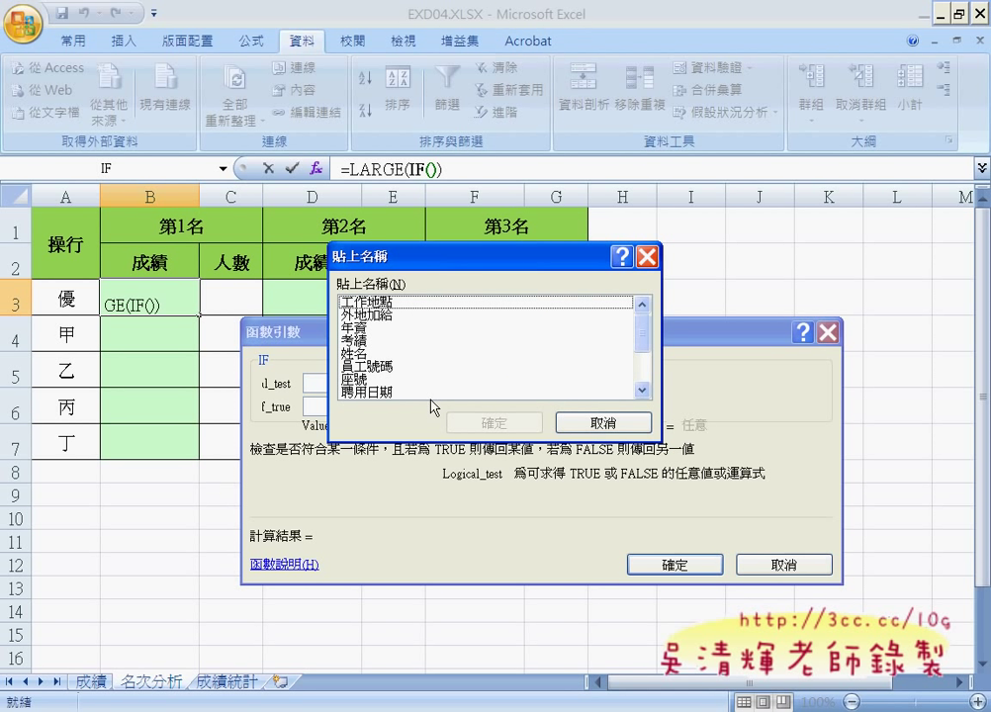
{"action": "left_click", "coordinate": [642, 391]}
{"action": "left_click", "coordinate": [644, 392]}
{"action": "left_click", "coordinate": [644, 391]}
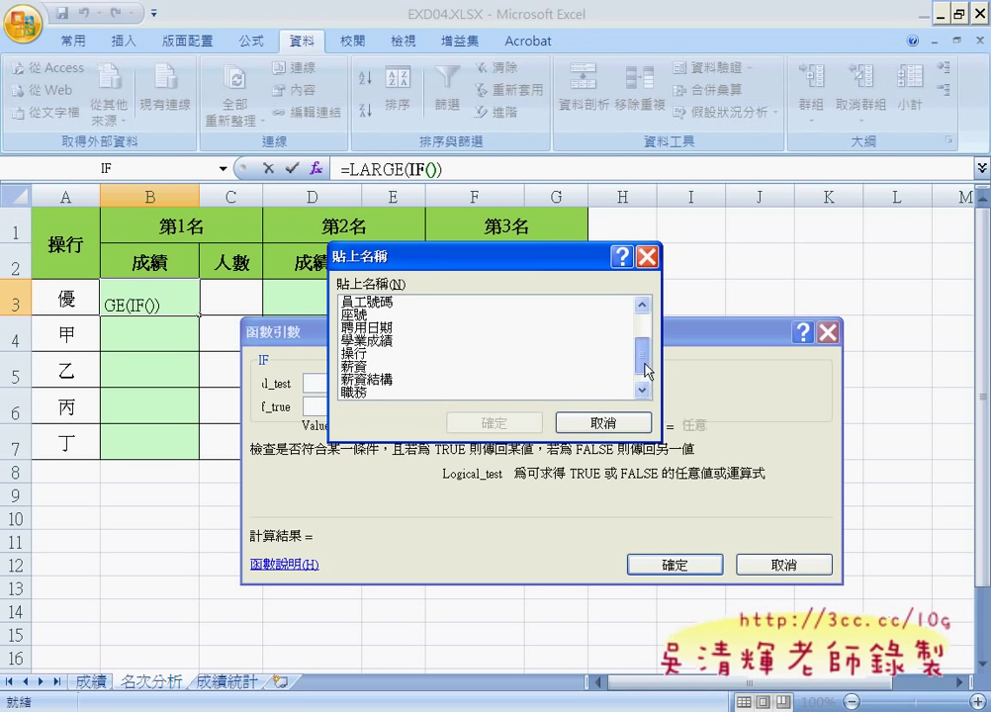
{"action": "mouse_move", "coordinate": [648, 367]}
{"action": "left_mouse_down"}
{"action": "mouse_move", "coordinate": [643, 334]}
{"action": "mouse_move", "coordinate": [648, 375]}
{"action": "left_mouse_up"}
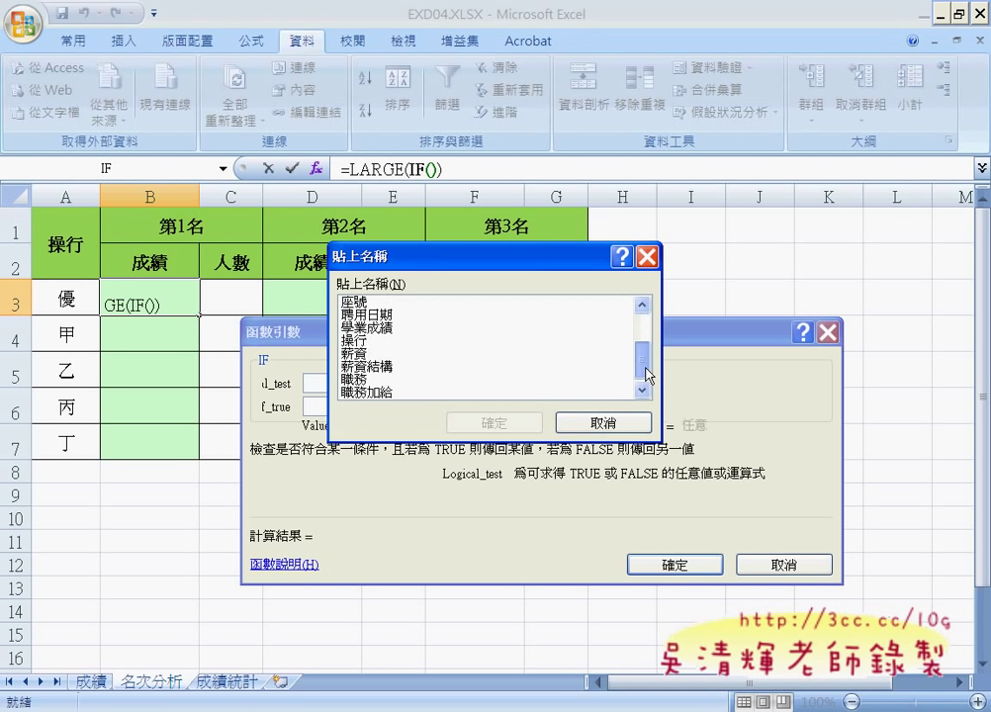
{"action": "left_click", "coordinate": [366, 342]}
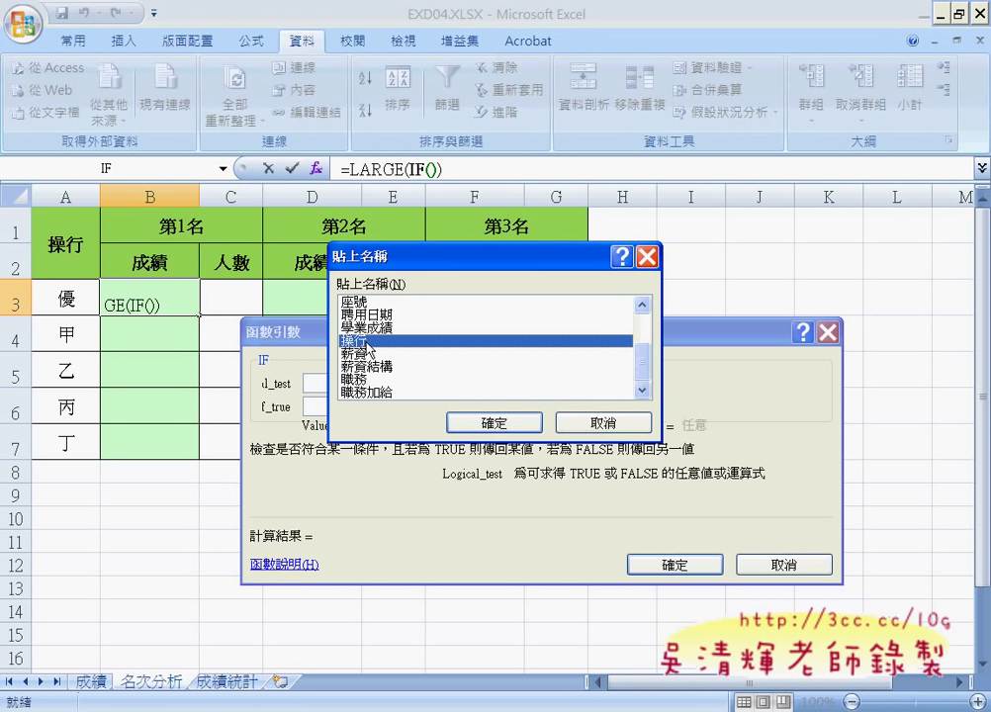
{"action": "key", "text": "Return"}
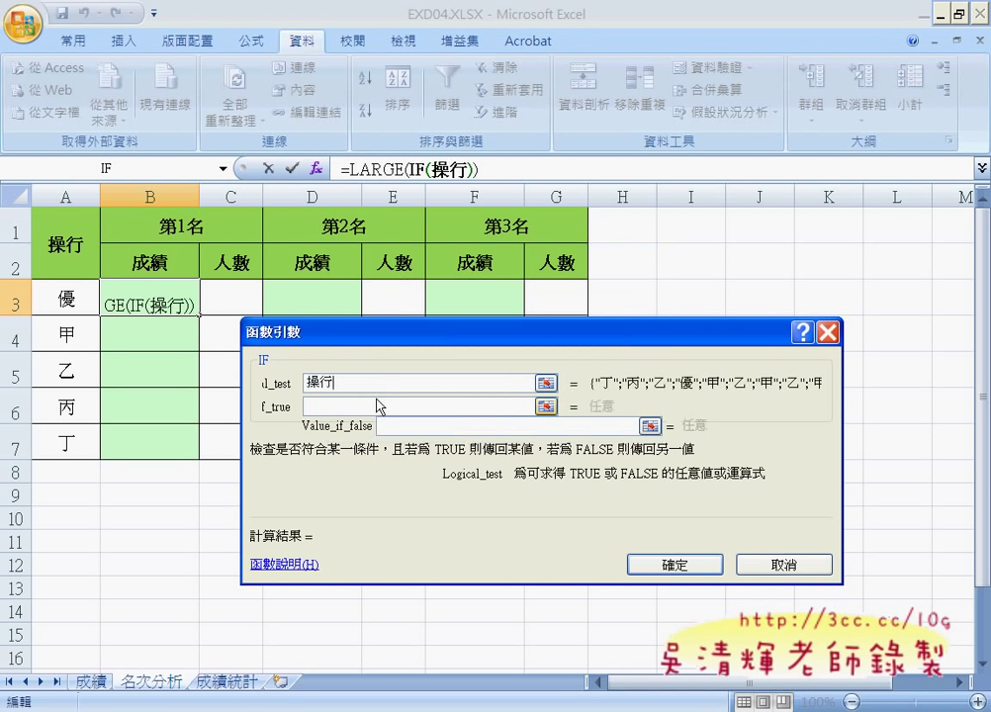
Complete the logical test as 操行=$A3, making only the column of the A3 reference absolute
{"action": "type", "text": "="}
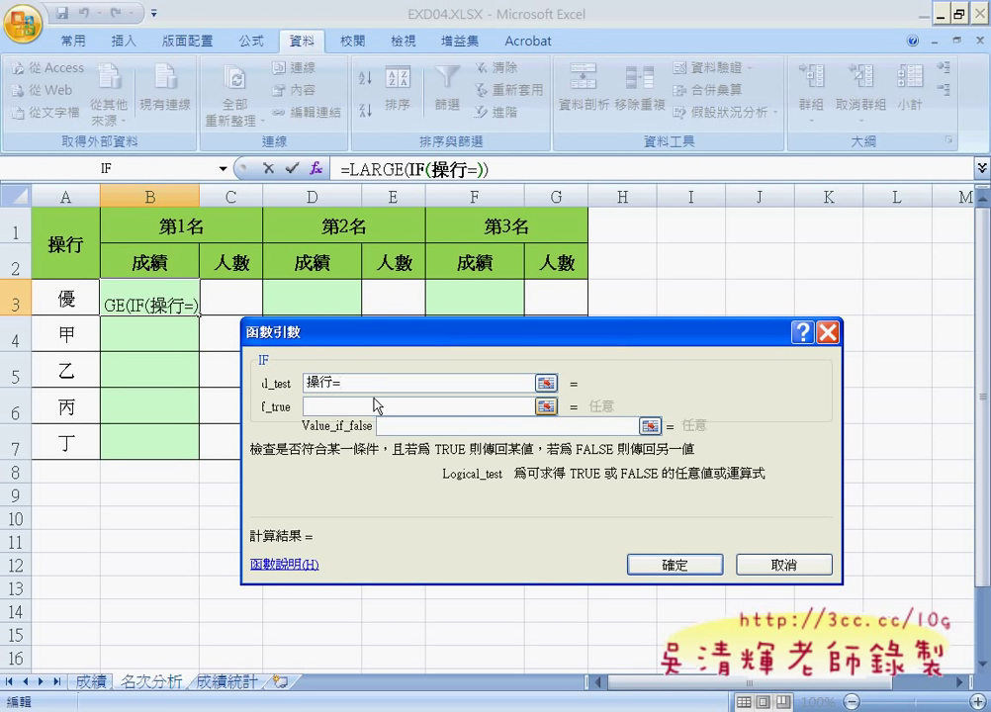
{"action": "left_click", "coordinate": [77, 298]}
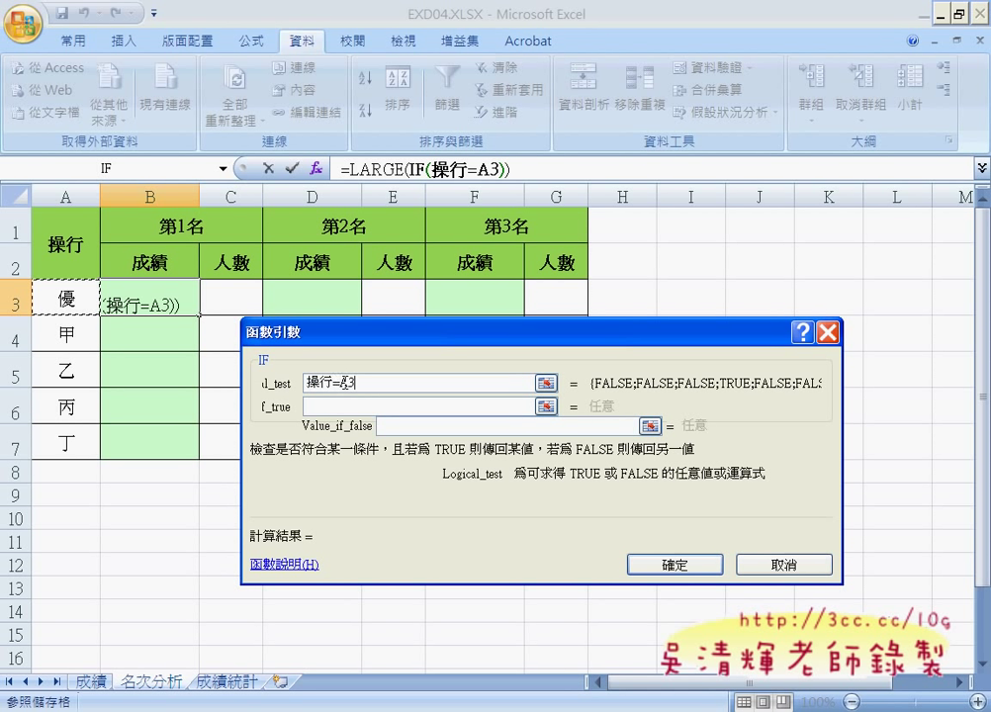
{"action": "left_click", "coordinate": [417, 387]}
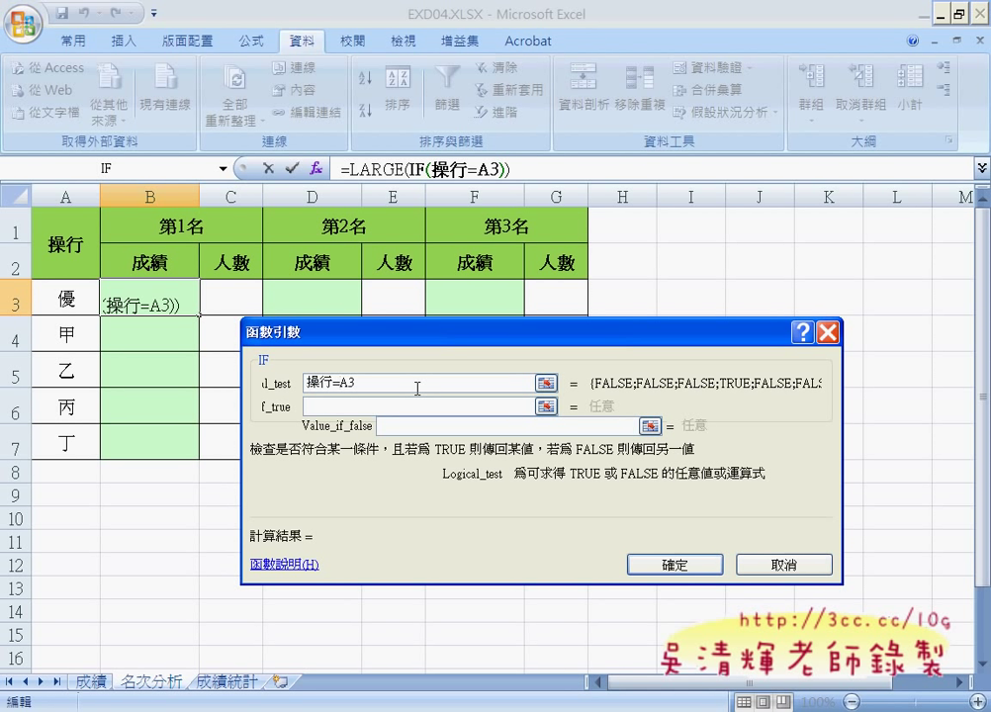
{"action": "key", "text": "F4"}
{"action": "key", "text": "F4"}
{"action": "key", "text": "F4"}
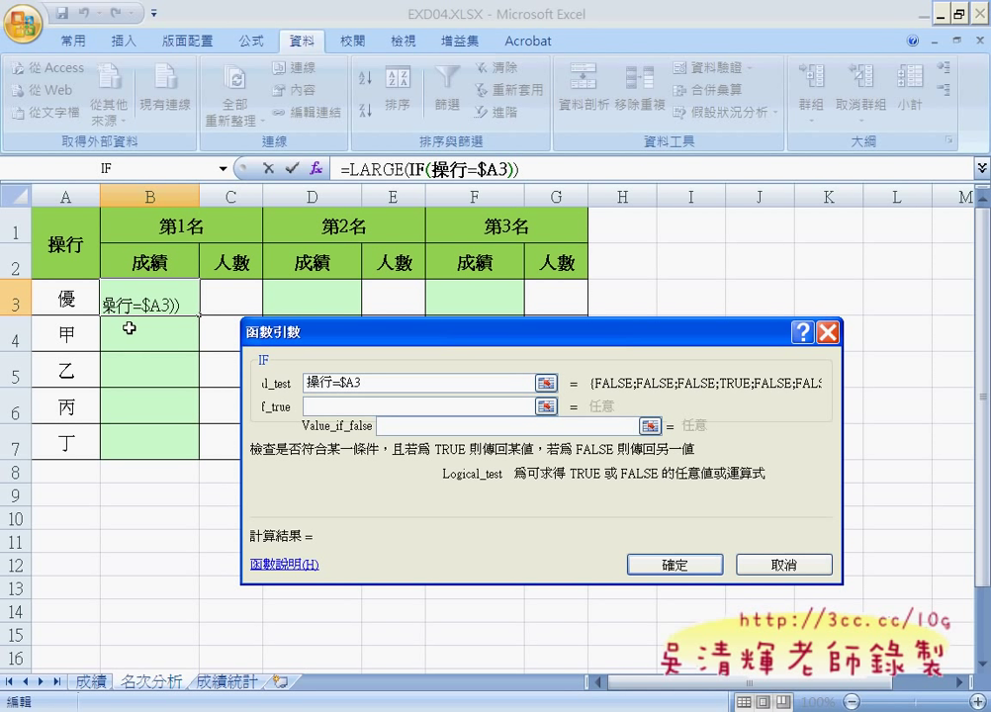
Set the IF function's Value_if_true argument to the defined name 學業成績
{"action": "left_click", "coordinate": [336, 407]}
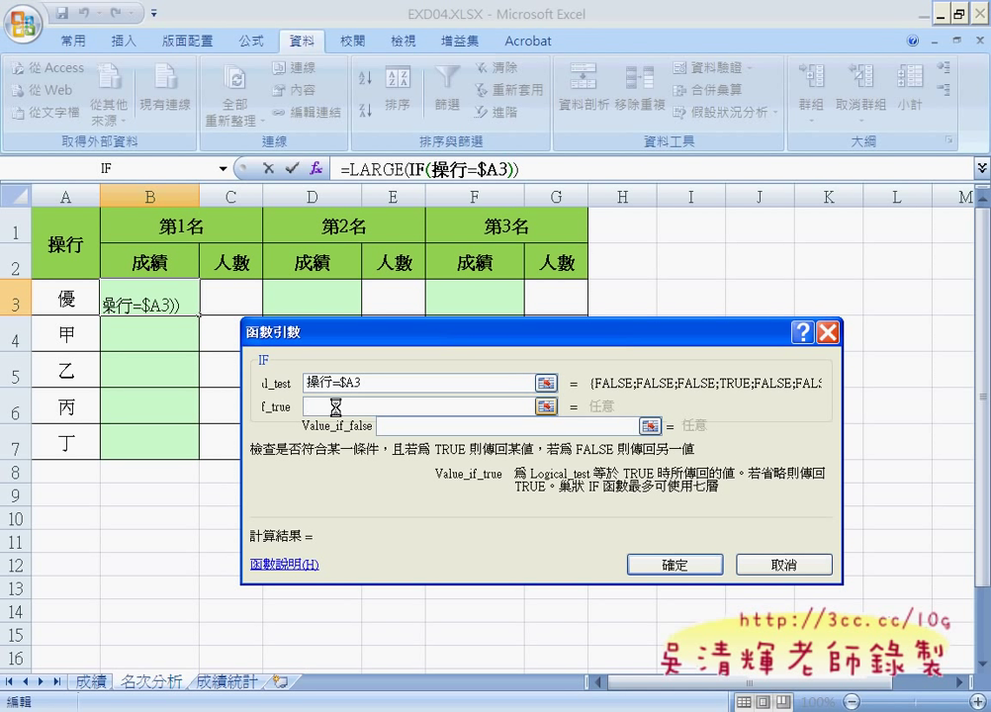
{"action": "key", "text": "F3"}
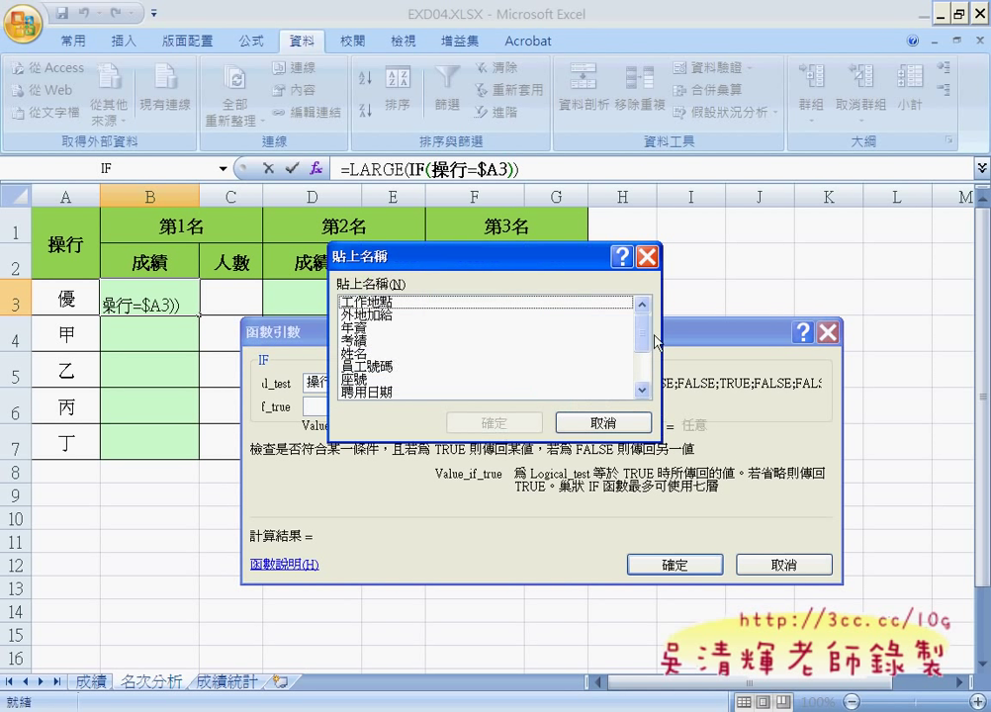
{"action": "scroll", "coordinate": [649, 336], "scroll_direction": "down", "scroll_amount": 2}
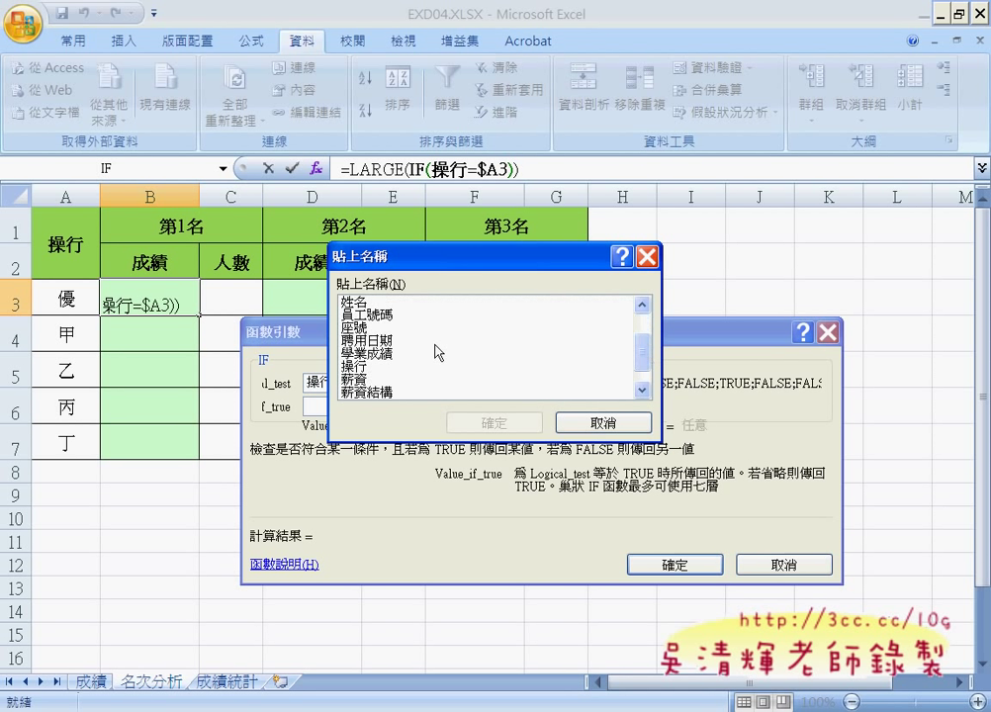
{"action": "left_click", "coordinate": [385, 353]}
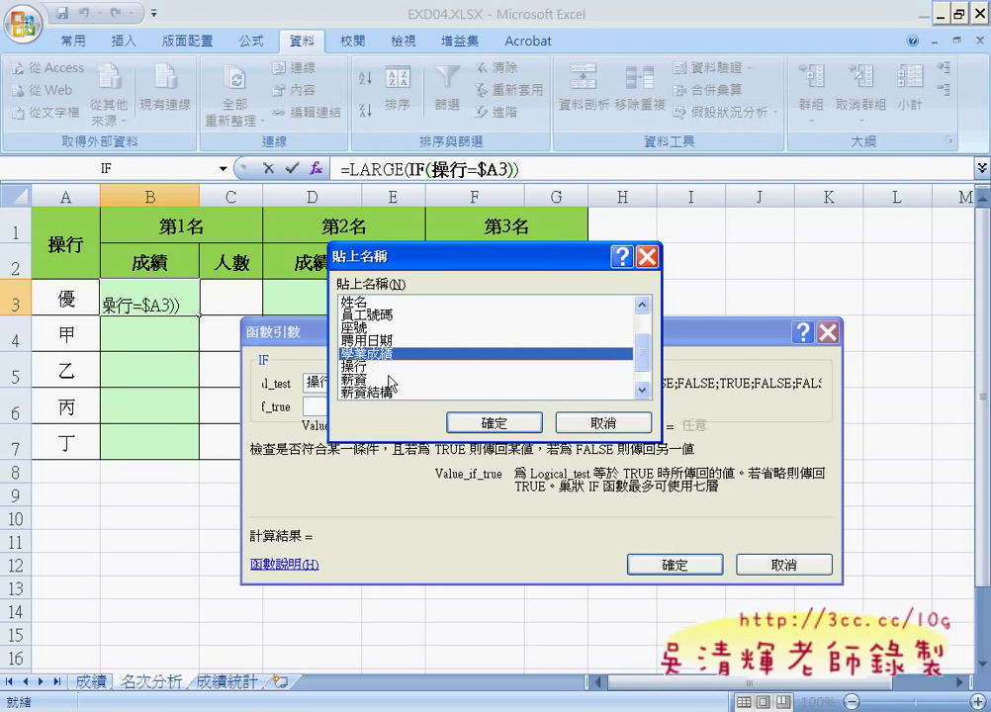
{"action": "left_click", "coordinate": [496, 423]}
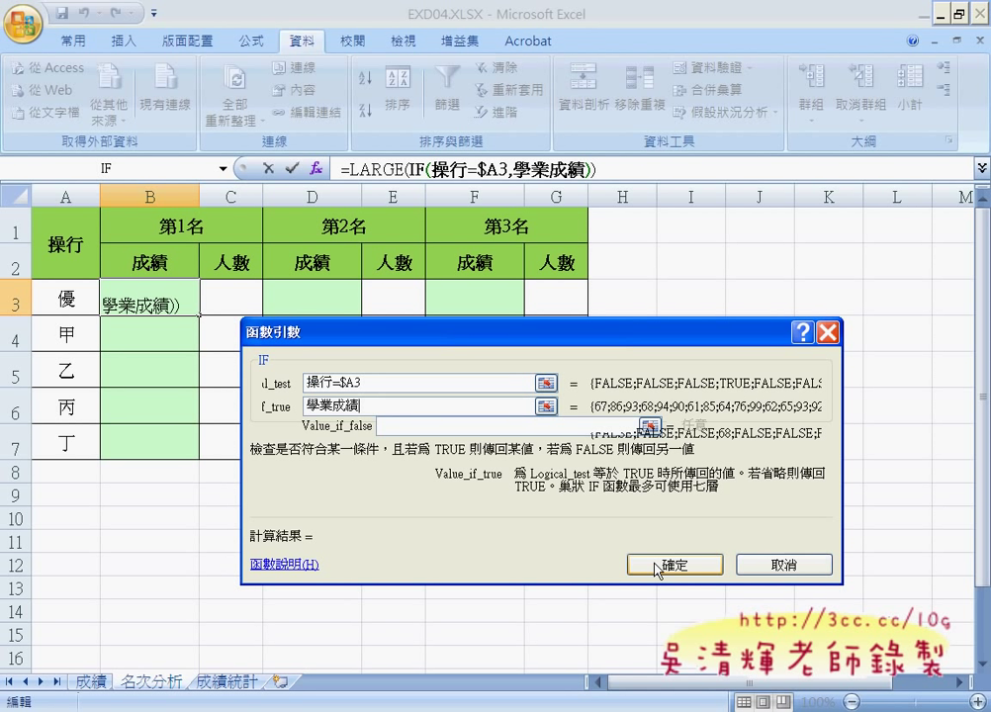
{"action": "key", "text": "ctrl+space"}
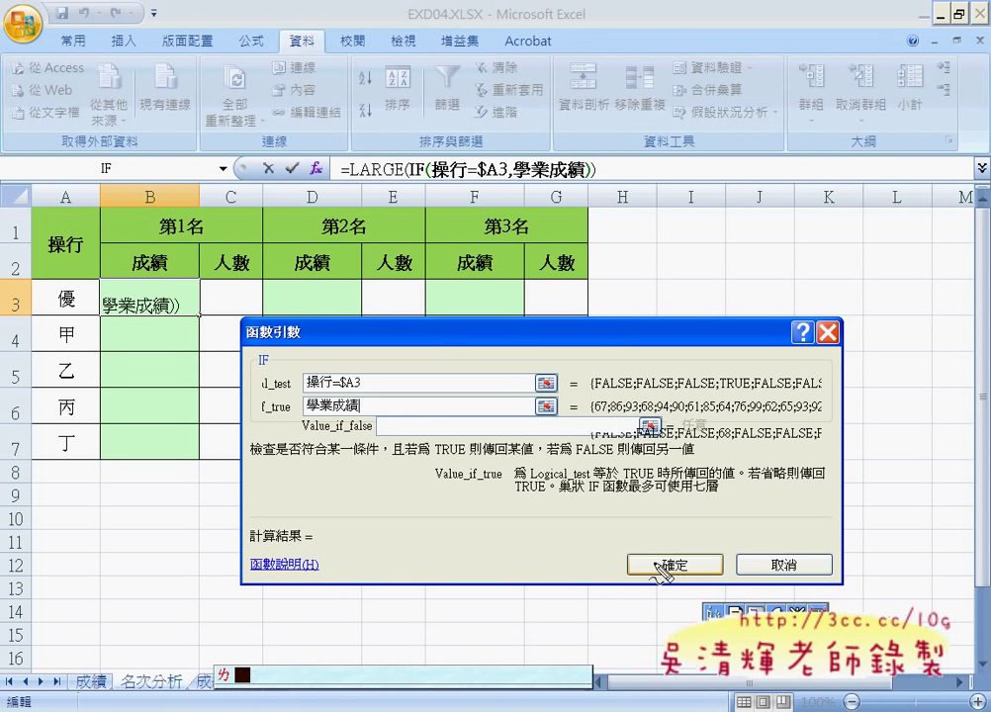
{"action": "left_click_drag", "start_coordinate": [595, 391], "coordinate": [789, 396]}
{"action": "mouse_move", "coordinate": [640, 346]}
{"action": "left_mouse_down"}
{"action": "mouse_move", "coordinate": [640, 384]}
{"action": "mouse_move", "coordinate": [599, 435]}
{"action": "mouse_move", "coordinate": [679, 431]}
{"action": "left_mouse_up"}
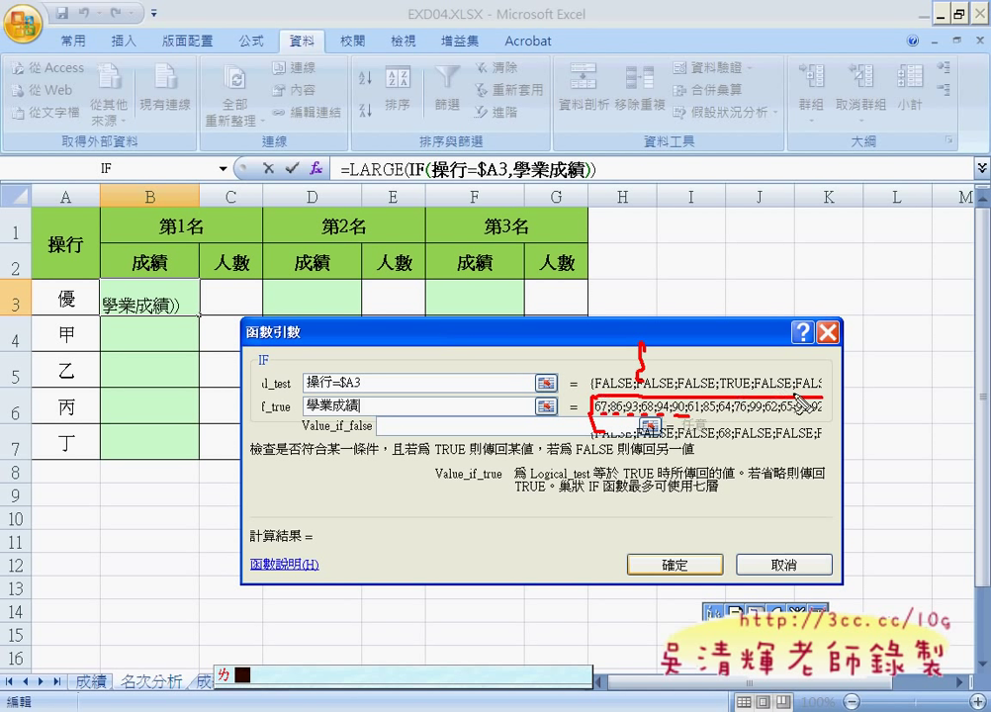
{"action": "mouse_move", "coordinate": [840, 383]}
{"action": "left_mouse_down"}
{"action": "mouse_move", "coordinate": [852, 400]}
{"action": "mouse_move", "coordinate": [839, 425]}
{"action": "left_mouse_up"}
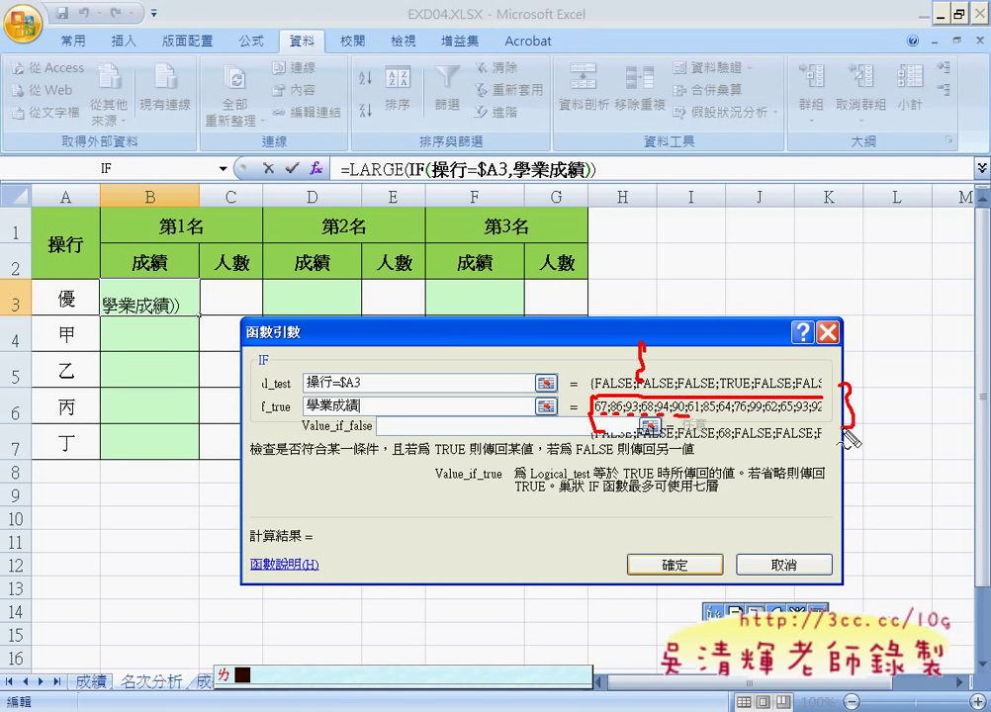
{"action": "key", "text": "Escape"}
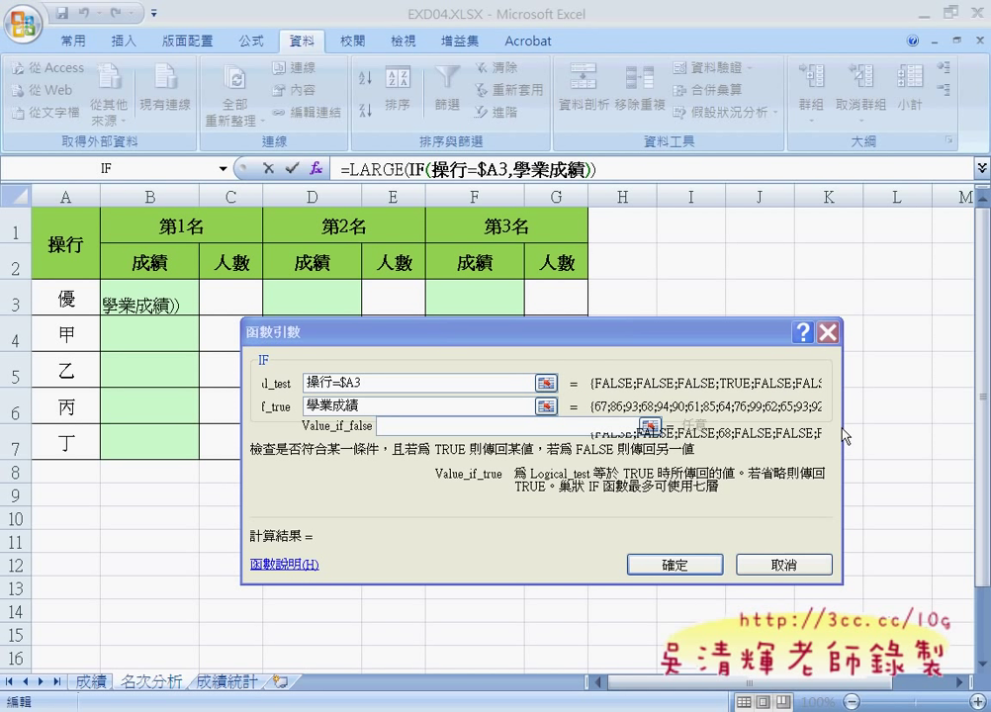
Accept the IF arguments, return to the LARGE arguments for B3 and set K to 1 to finish the formula
{"action": "left_click", "coordinate": [703, 565]}
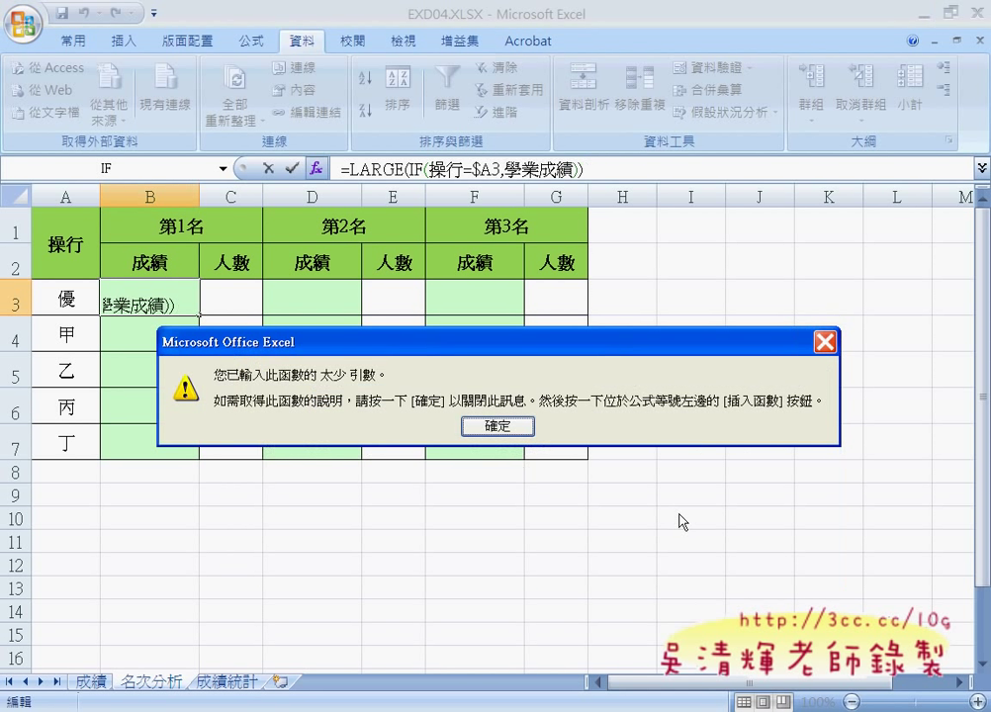
{"action": "left_click", "coordinate": [497, 426]}
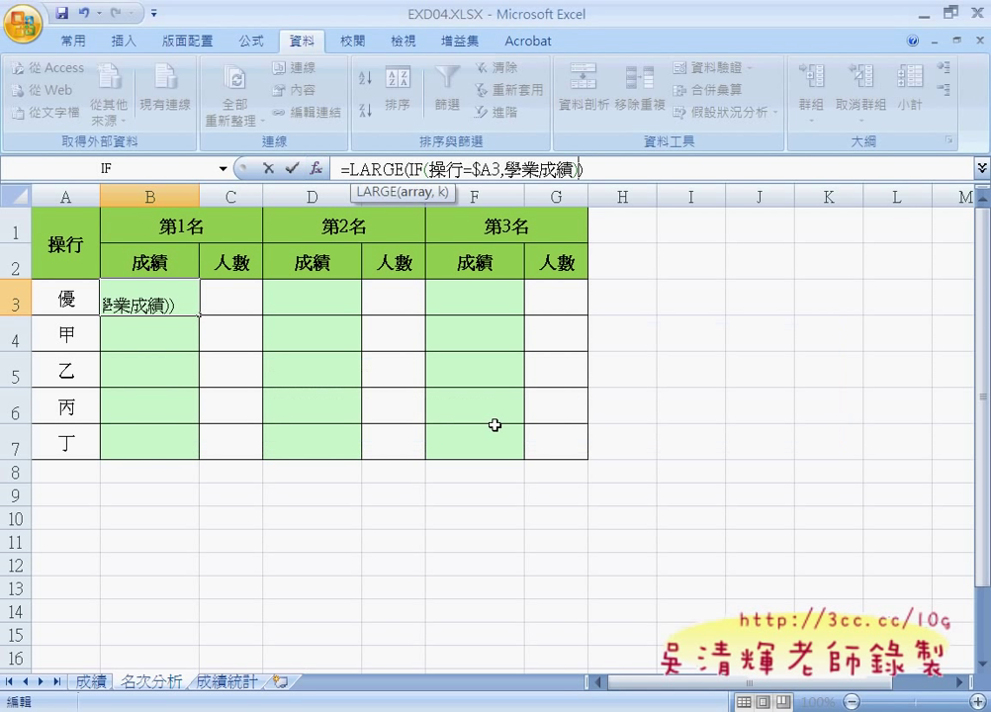
{"action": "left_click", "coordinate": [384, 169]}
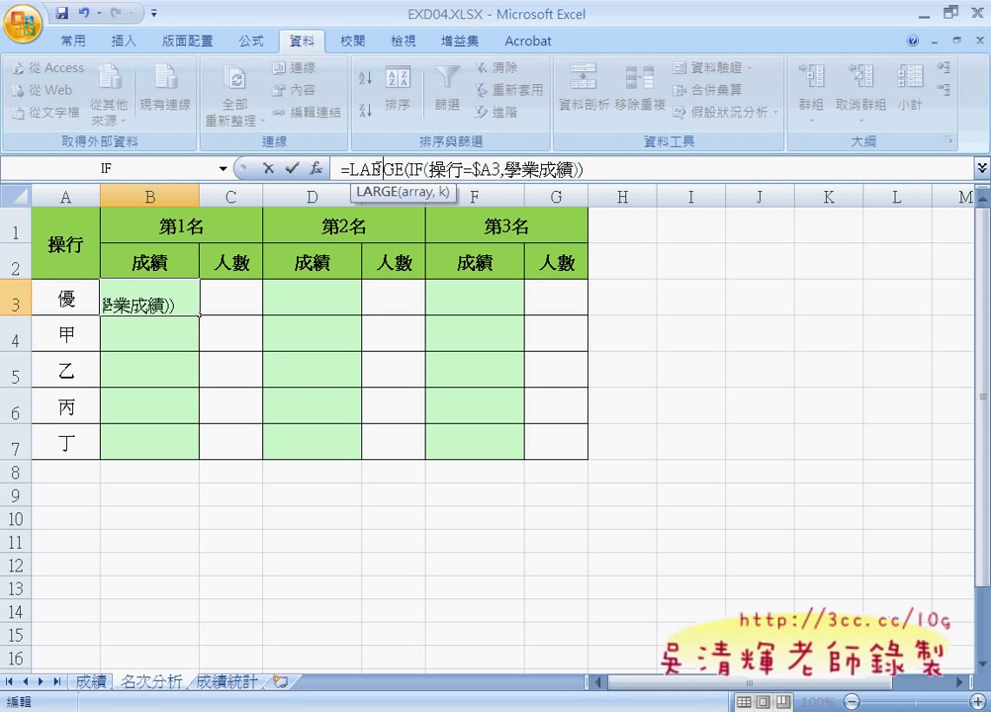
{"action": "left_click", "coordinate": [315, 168]}
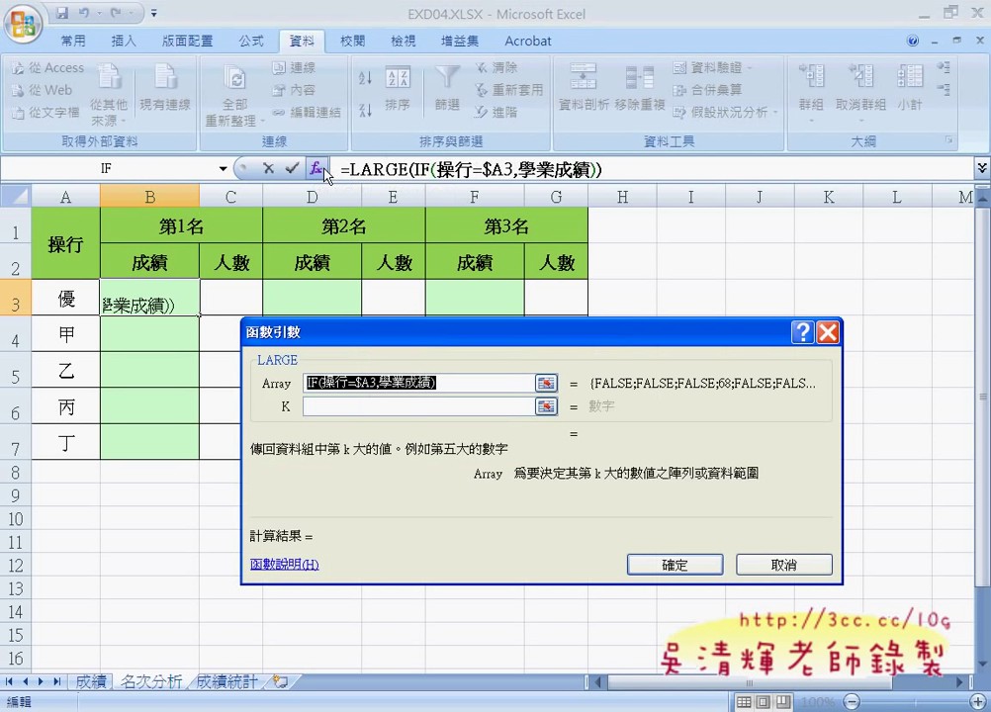
{"action": "left_click", "coordinate": [386, 406]}
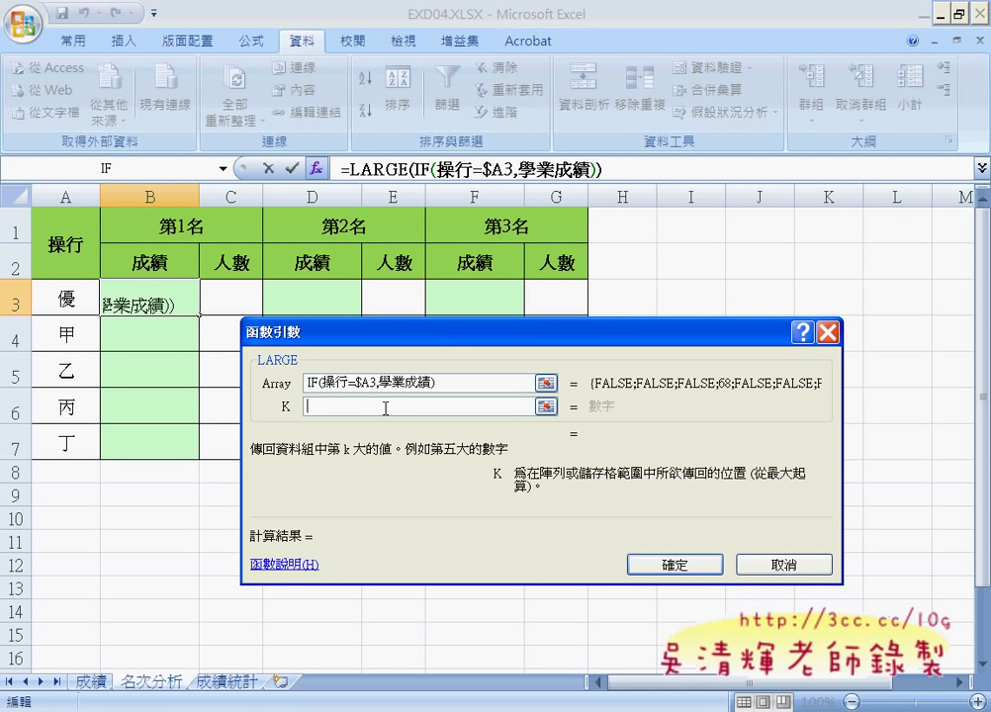
{"action": "type", "text": "1"}
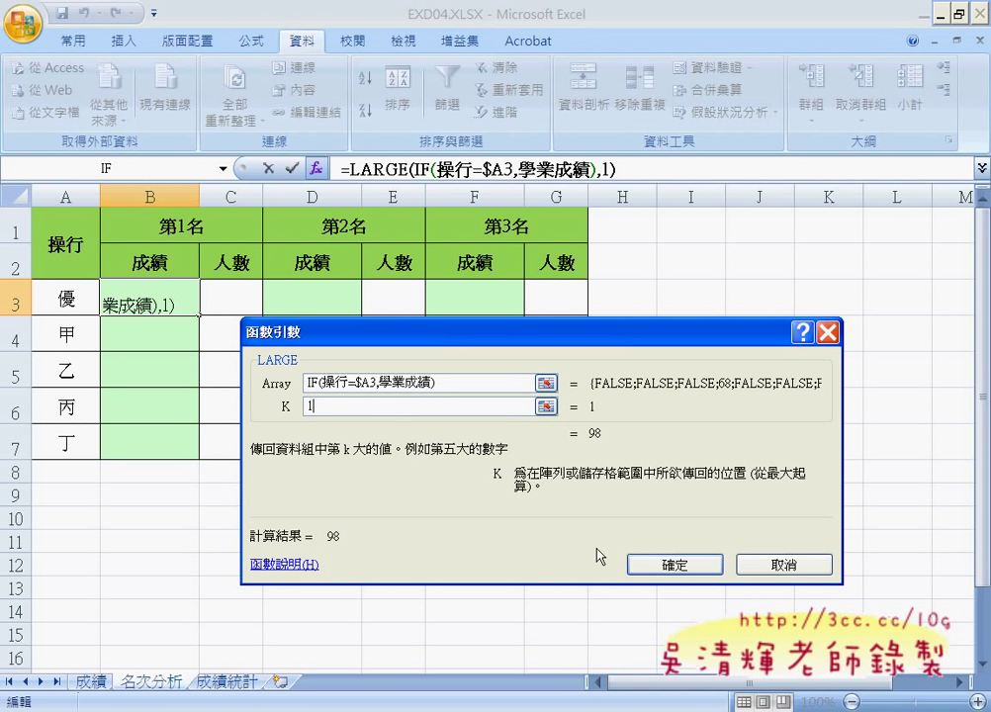
{"action": "left_click", "coordinate": [643, 564]}
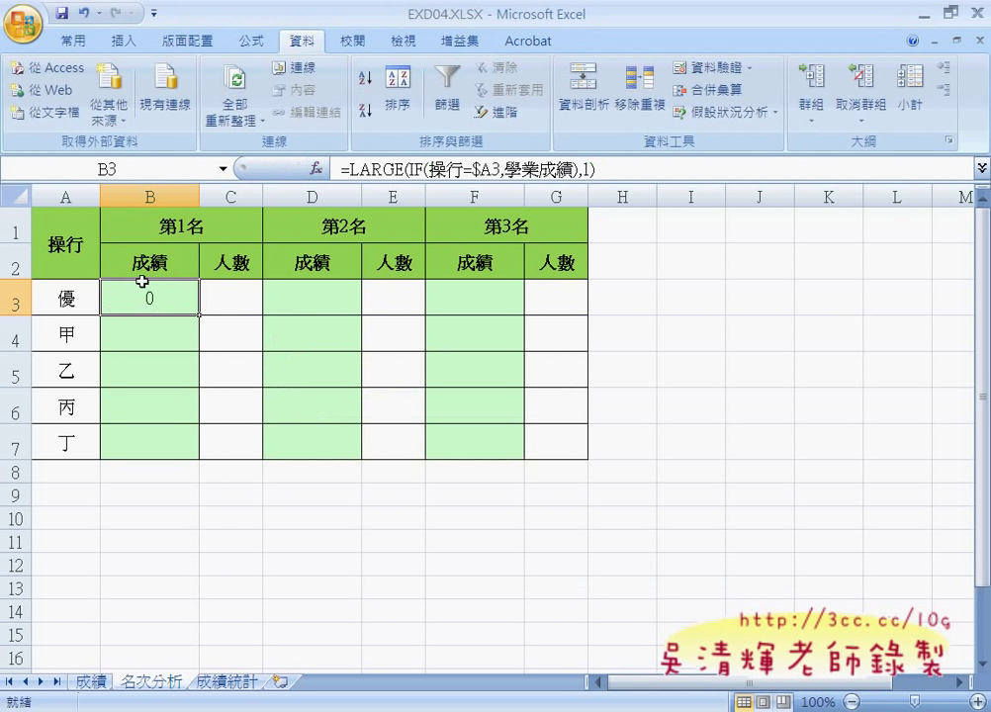
Review the LARGE arguments of B3, and convert its formula to an array formula
{"action": "left_click", "coordinate": [371, 169]}
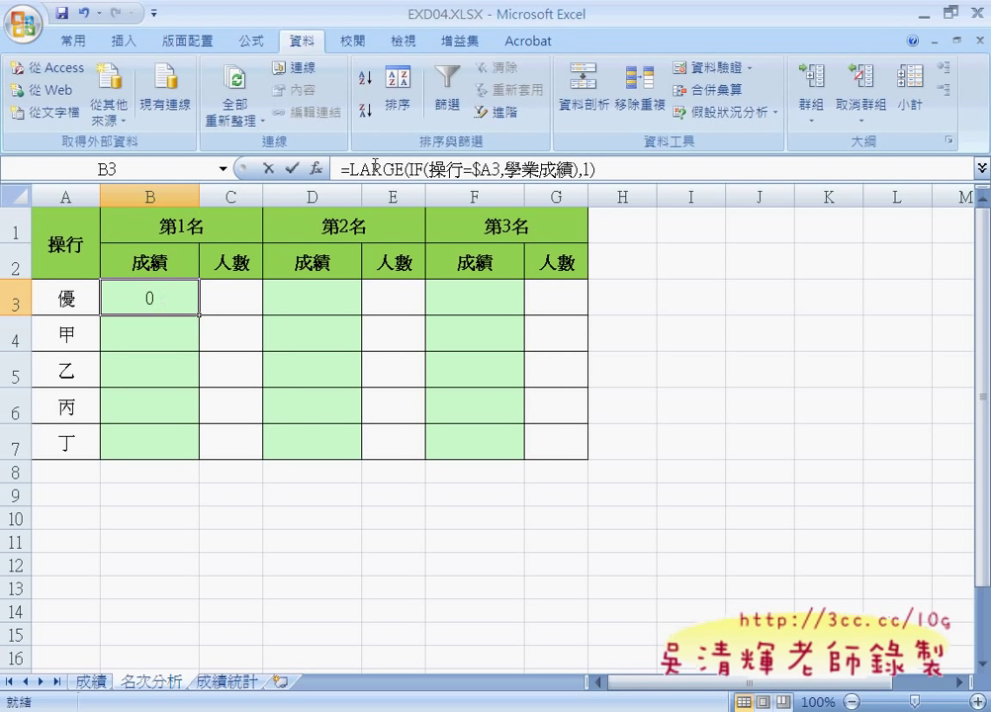
{"action": "left_click", "coordinate": [315, 169]}
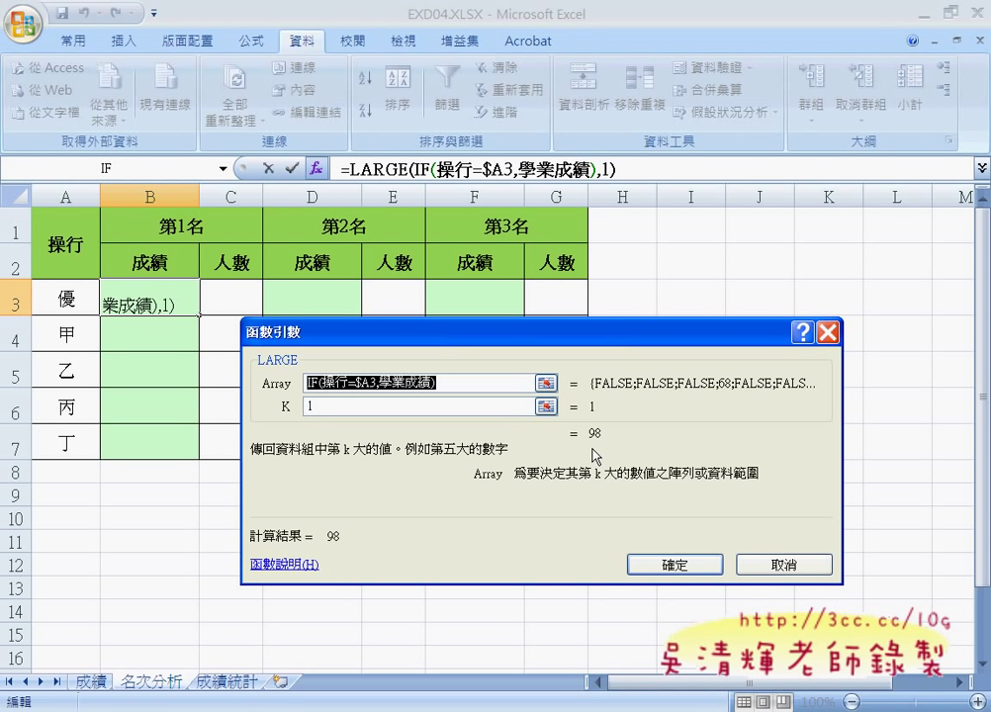
{"action": "left_click", "coordinate": [665, 562]}
{"action": "left_click", "coordinate": [387, 169]}
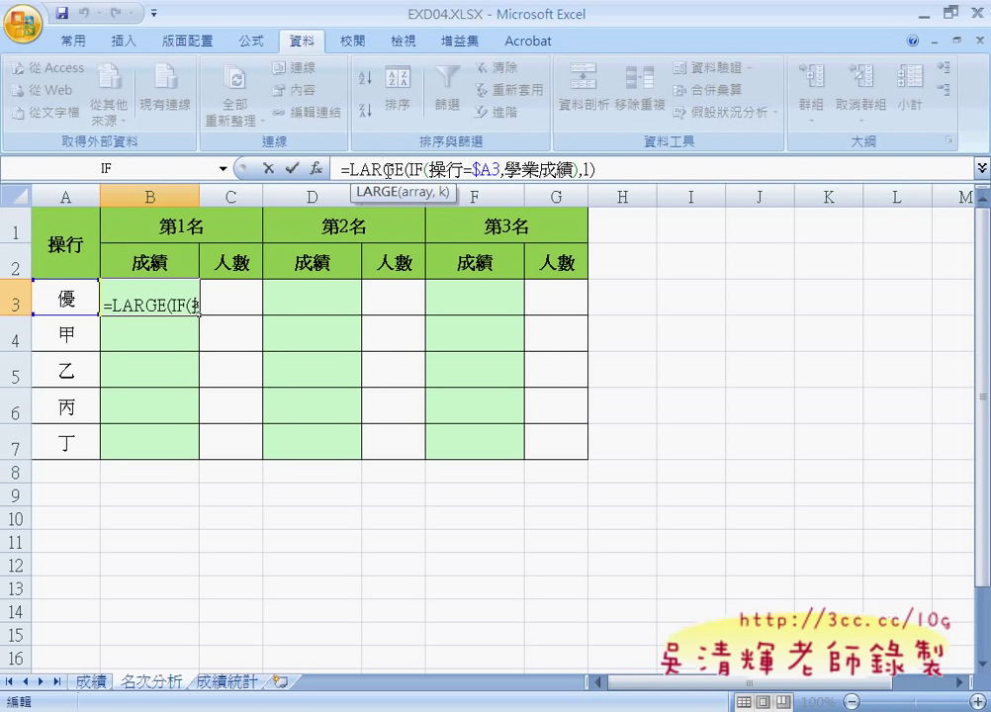
{"action": "key", "text": "ctrl+shift+Return"}
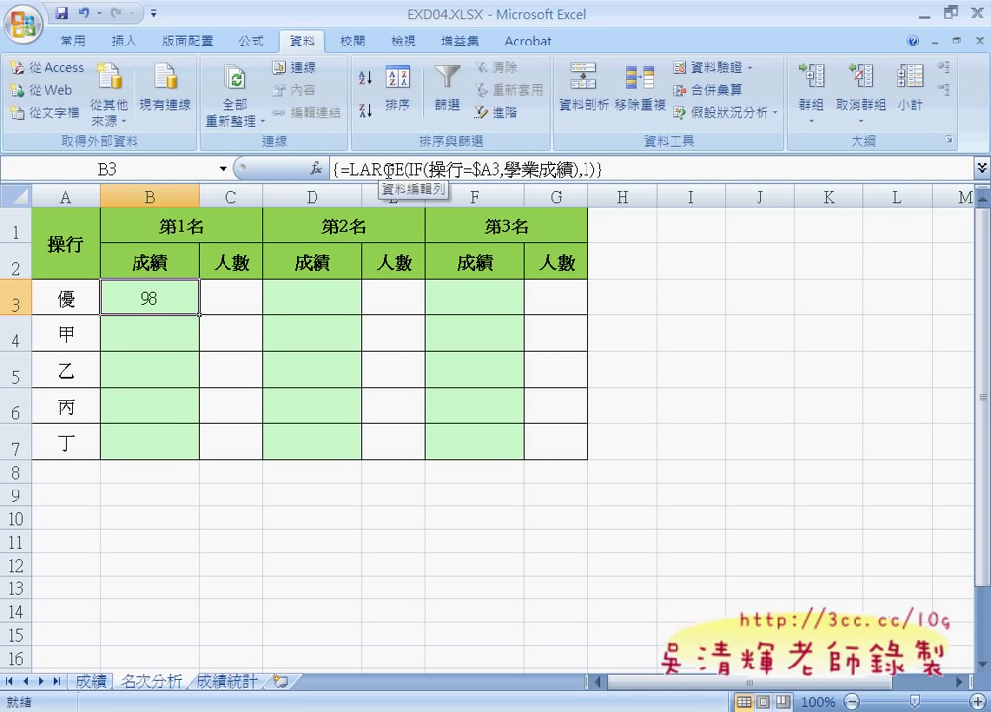
Reopen the B3 formula for editing and enter it once more as an array formula
{"action": "left_click", "coordinate": [606, 171]}
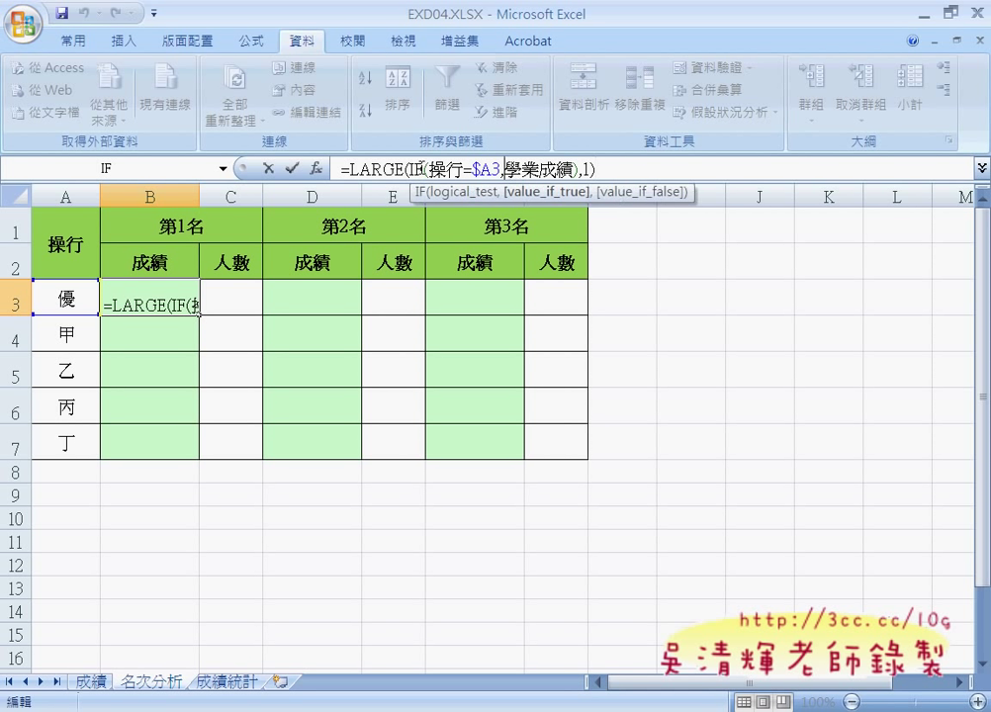
{"action": "left_click", "coordinate": [424, 169]}
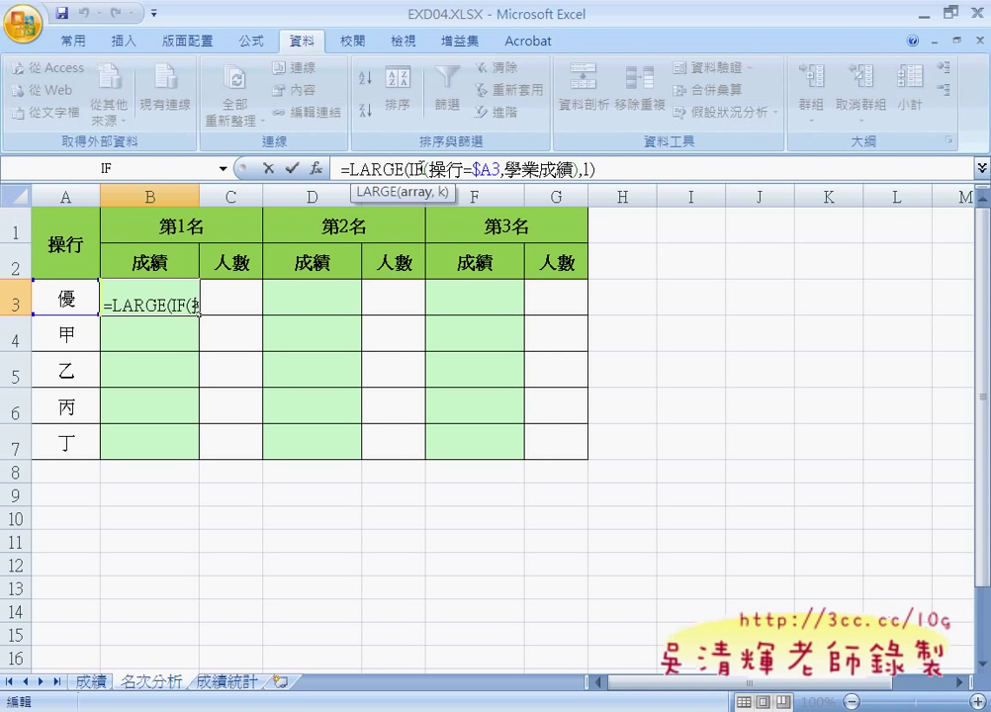
{"action": "key", "text": "ctrl+shift+Return"}
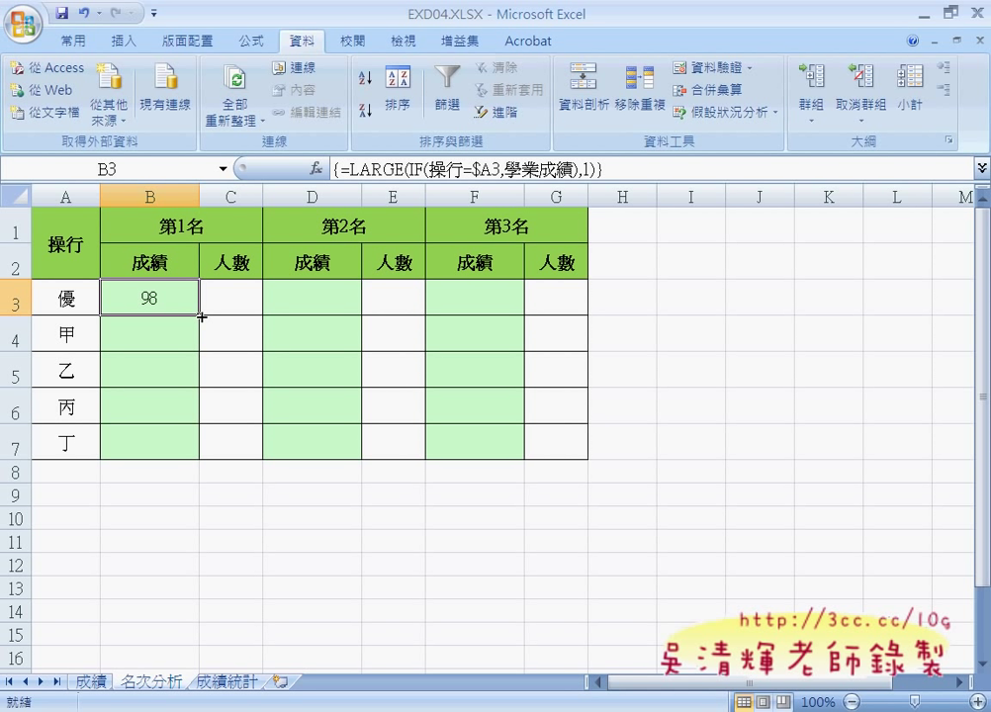
Fill the B3 array formula down through B7 and check the copied formula in B4
{"action": "left_click_drag", "start_coordinate": [200, 315], "coordinate": [200, 447]}
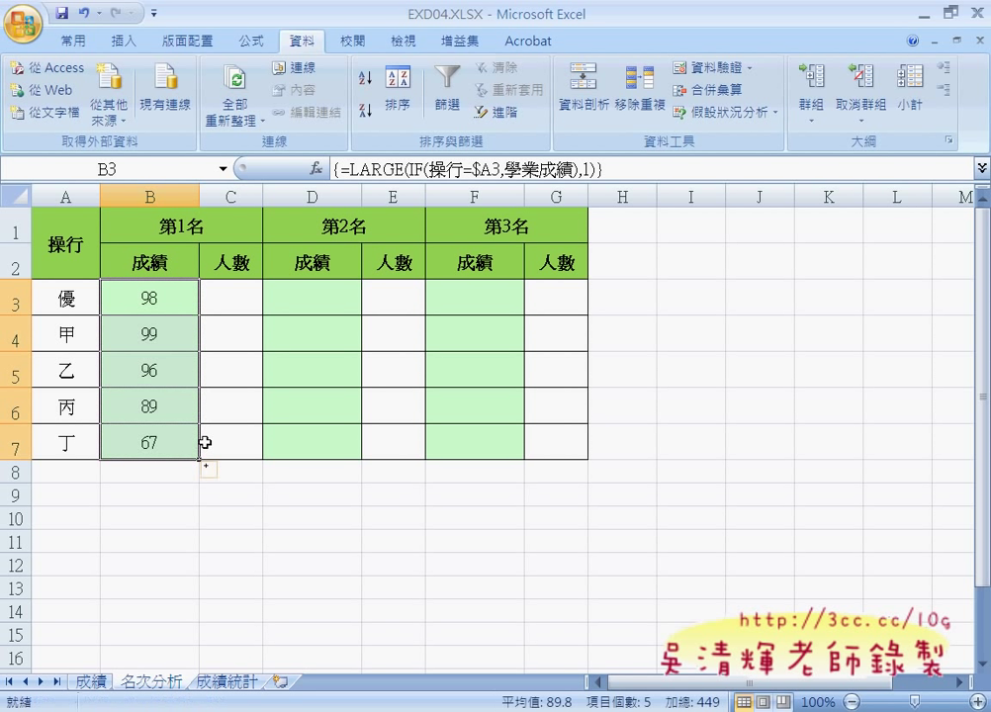
{"action": "left_click", "coordinate": [123, 335]}
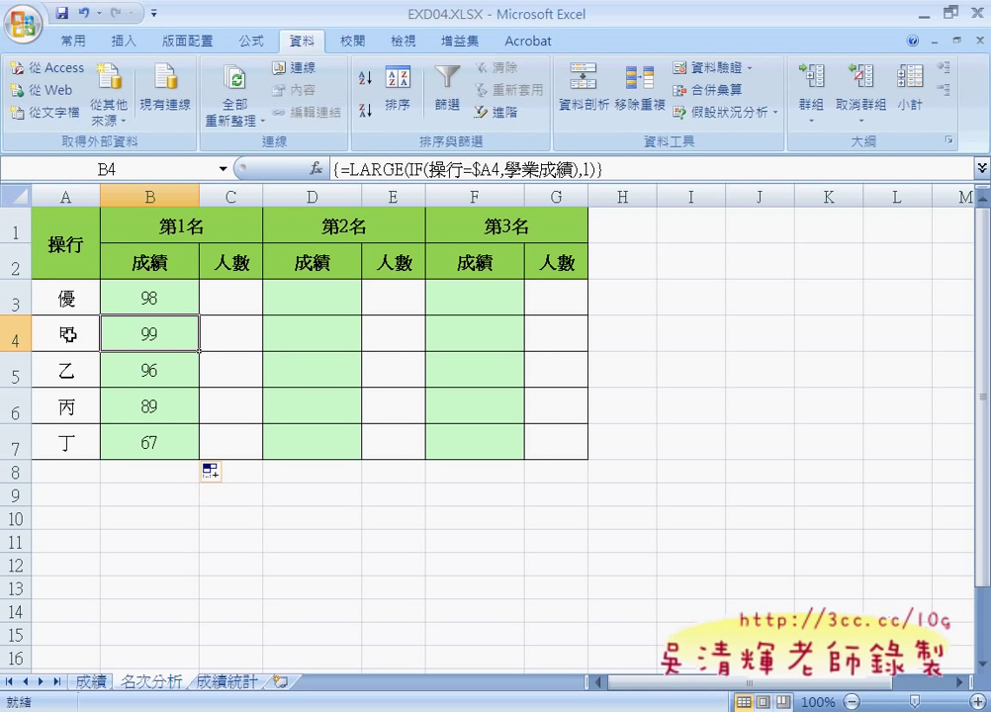
{"action": "left_click", "coordinate": [163, 295]}
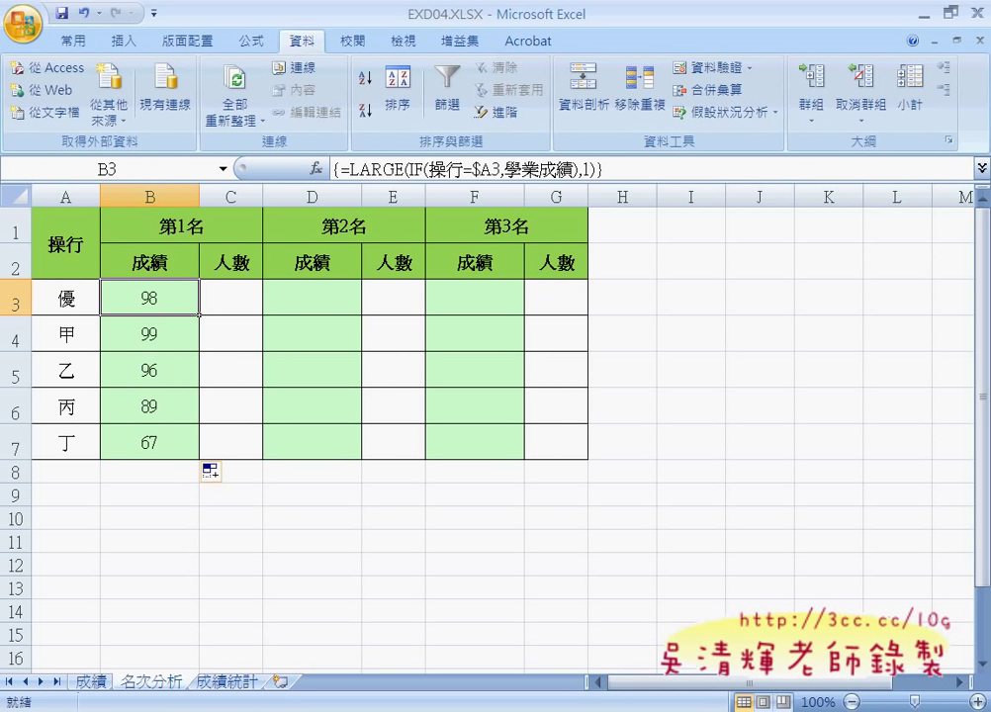
Switch to the exercise PDF in Adobe Acrobat Pro and mark the ISERROR function and "-" symbol requirements for the 成績 columns
{"action": "key", "text": "alt+Tab"}
{"action": "scroll", "coordinate": [438, 453], "scroll_direction": "down", "scroll_amount": 1}
{"action": "scroll", "coordinate": [438, 453], "scroll_direction": "down", "scroll_amount": 1}
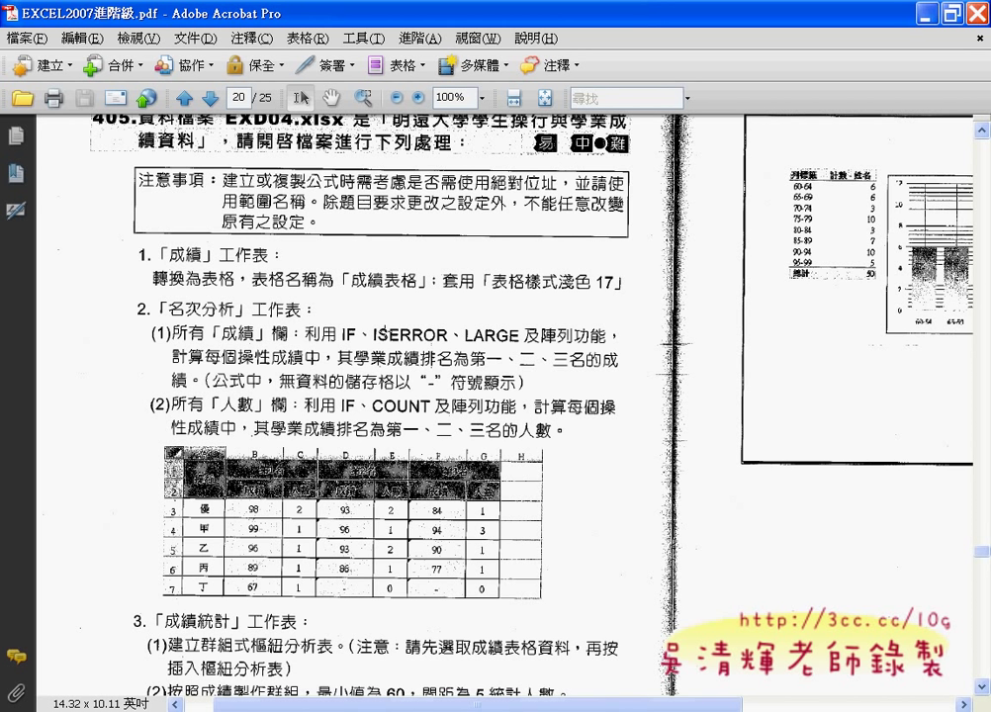
{"action": "key", "text": "ctrl+space"}
{"action": "key", "text": "x"}
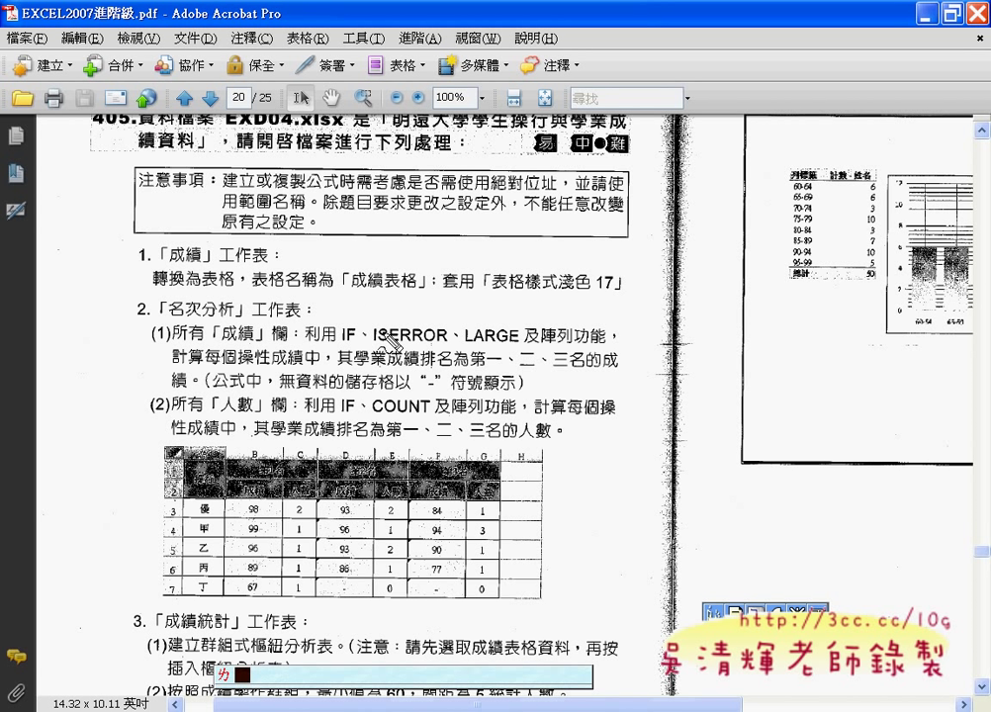
{"action": "left_click_drag", "start_coordinate": [373, 343], "coordinate": [450, 343]}
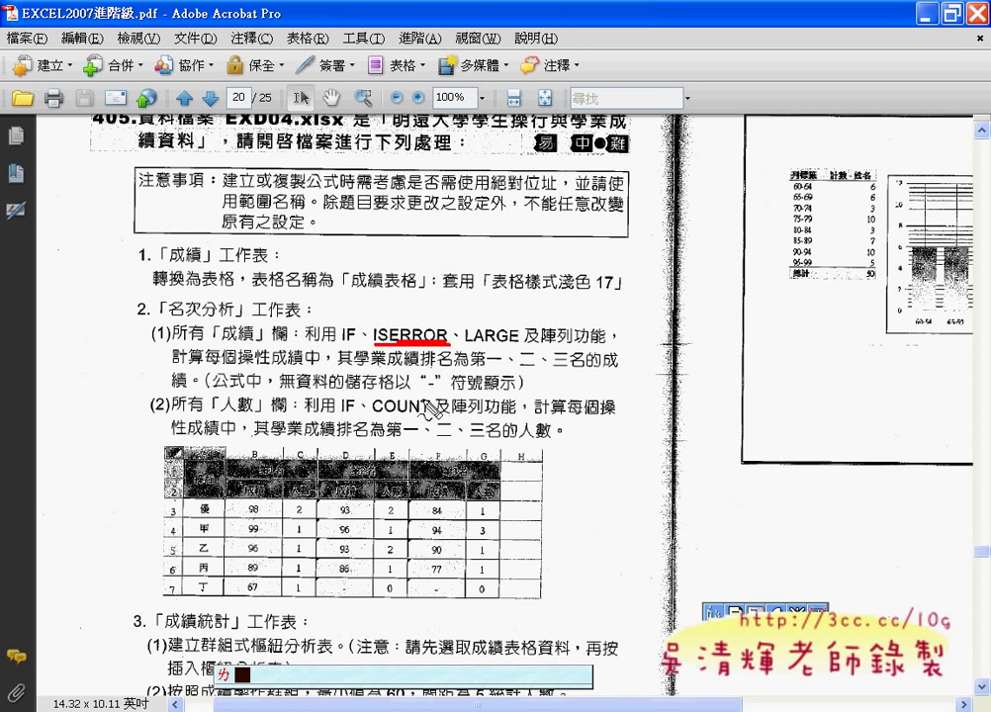
{"action": "mouse_move", "coordinate": [427, 366]}
{"action": "left_mouse_down"}
{"action": "mouse_move", "coordinate": [425, 398]}
{"action": "mouse_move", "coordinate": [447, 374]}
{"action": "left_mouse_up"}
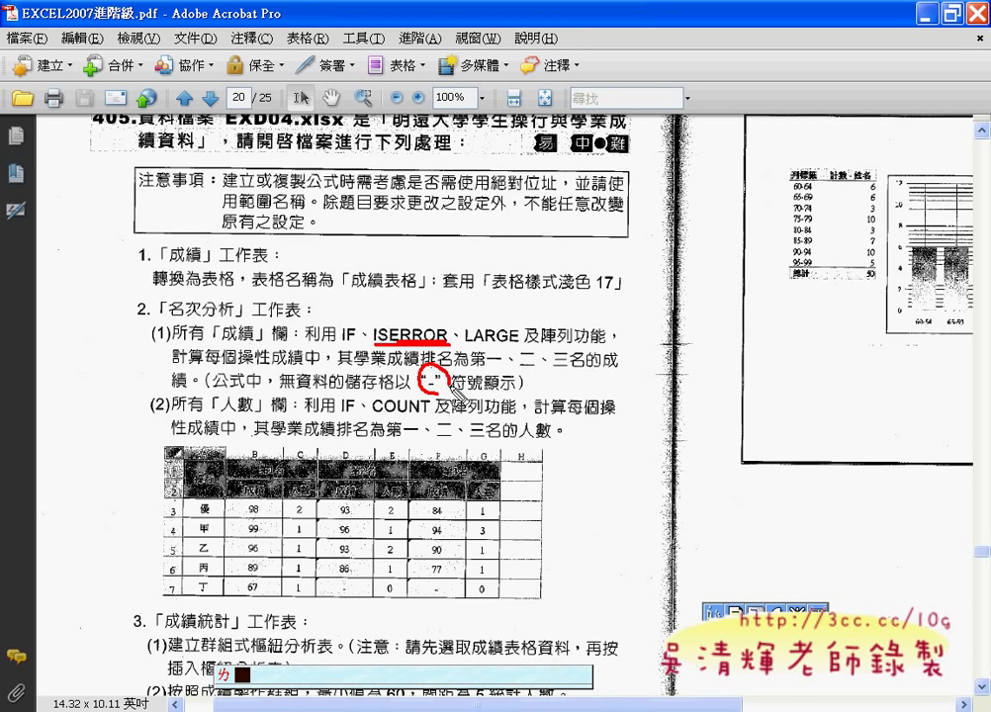
{"action": "mouse_move", "coordinate": [623, 390]}
{"action": "left_mouse_down"}
{"action": "mouse_move", "coordinate": [641, 404]}
{"action": "mouse_move", "coordinate": [652, 399]}
{"action": "left_mouse_up"}
{"action": "left_click_drag", "start_coordinate": [657, 392], "coordinate": [657, 399]}
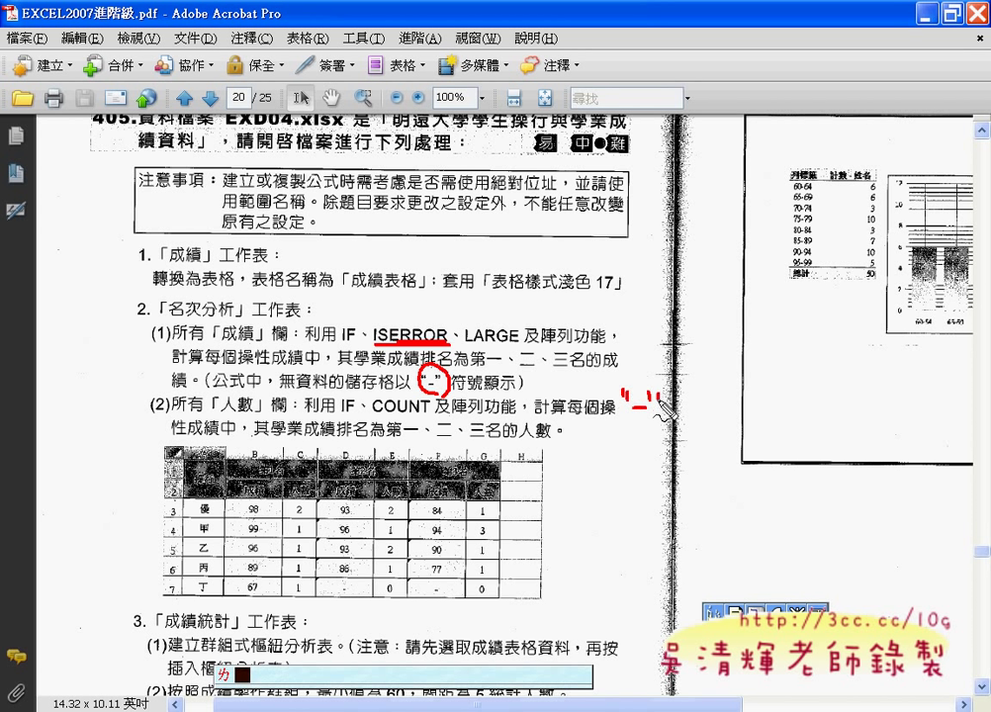
{"action": "key", "text": "Escape"}
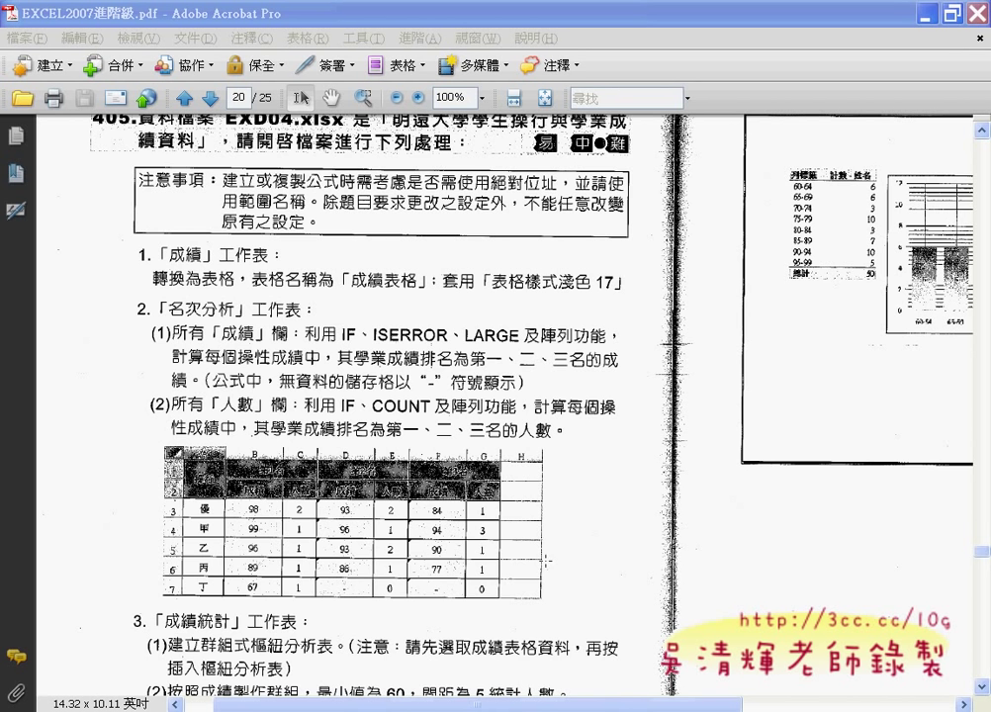
Switch back to Excel, copy the LARGE expression from the B3 formula and delete it, keeping only the equals sign
{"action": "left_click", "coordinate": [845, 697]}
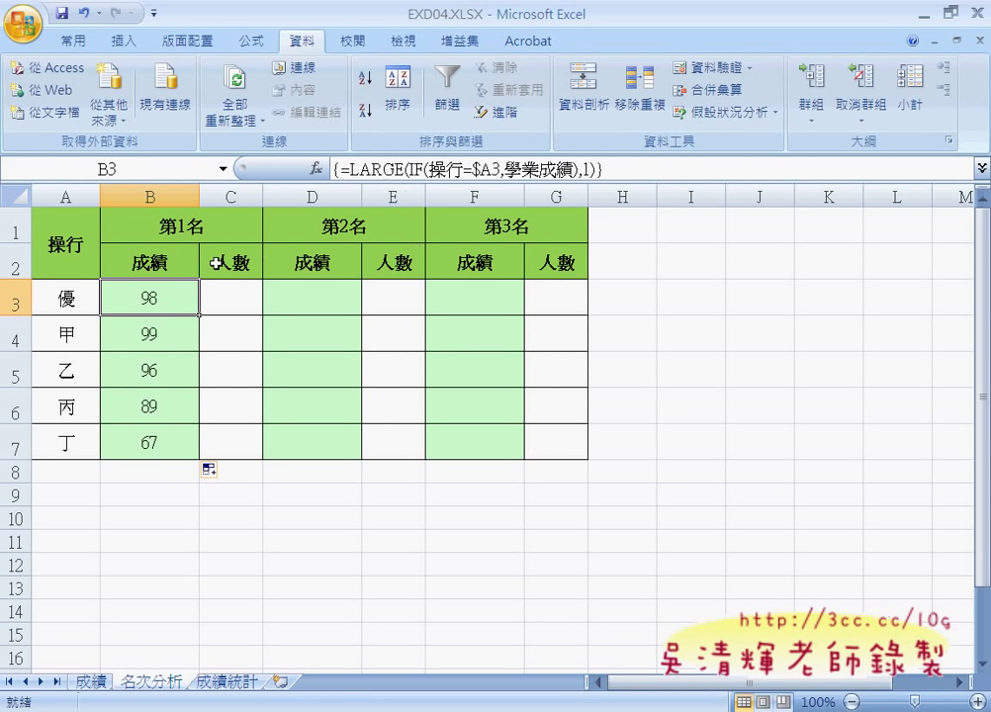
{"action": "left_click", "coordinate": [354, 169]}
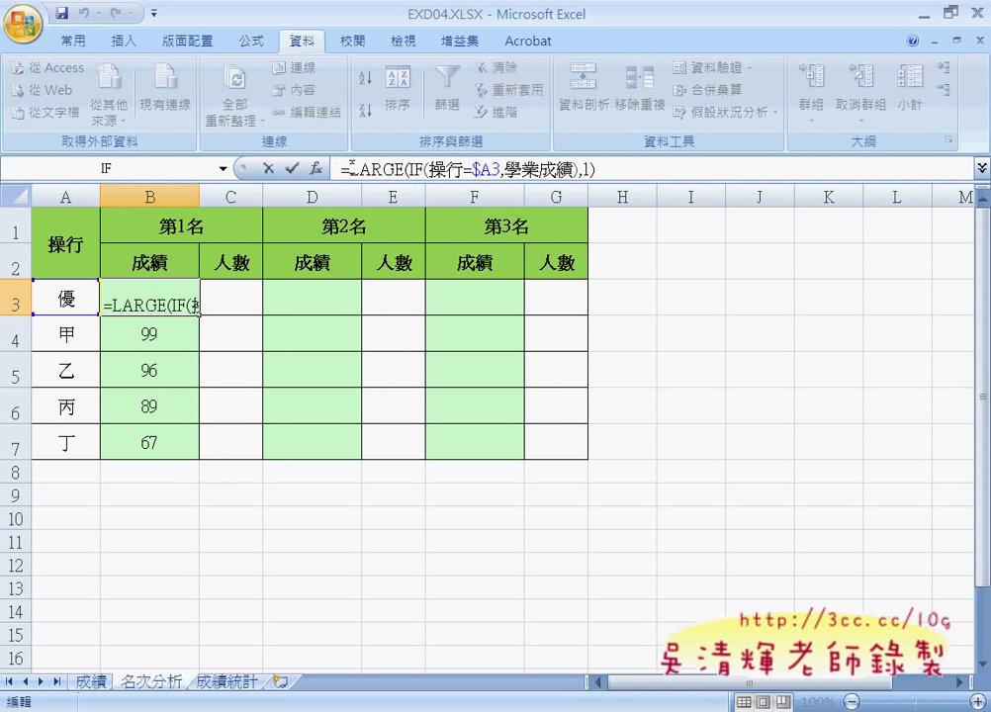
{"action": "left_click_drag", "start_coordinate": [352, 169], "coordinate": [615, 173]}
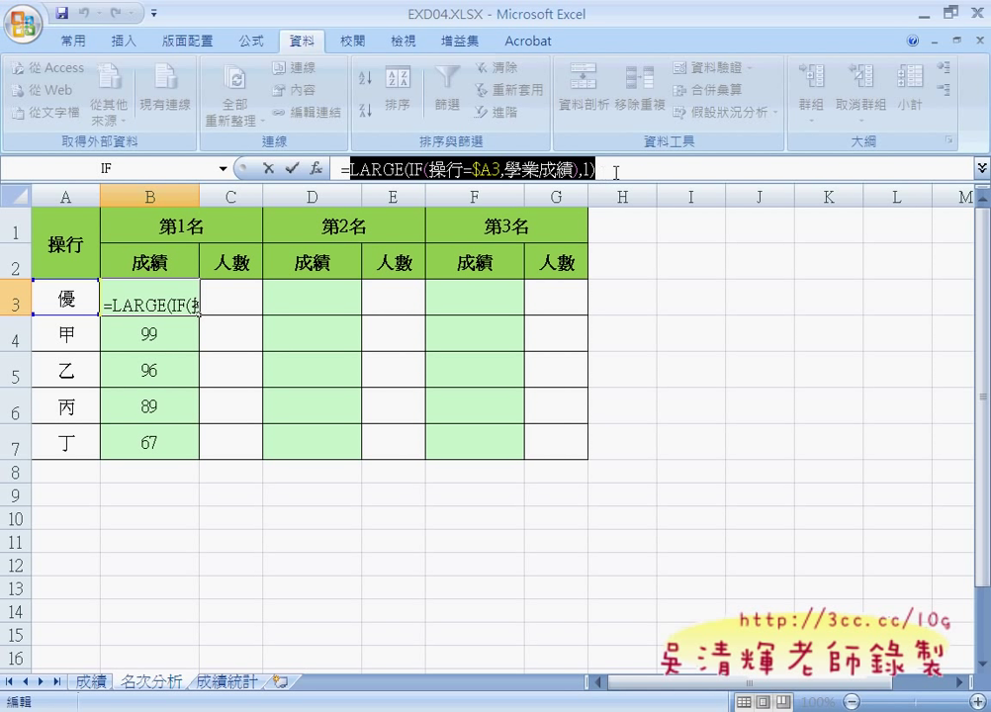
{"action": "left_click", "coordinate": [352, 169]}
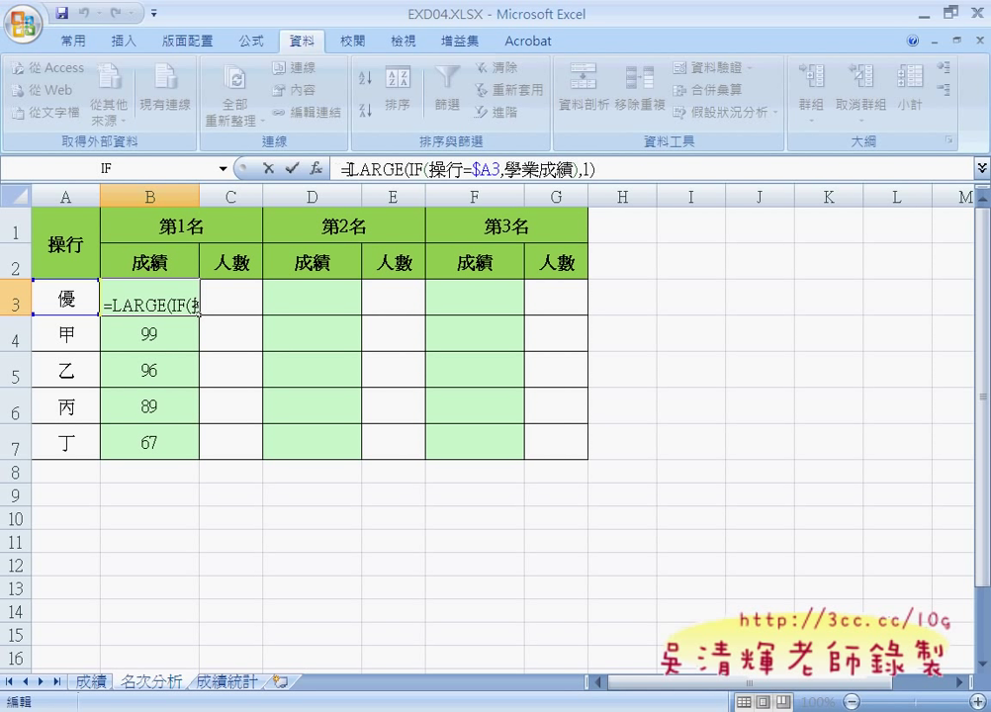
{"action": "left_click_drag", "start_coordinate": [353, 169], "coordinate": [601, 170]}
{"action": "key", "text": "ctrl+c"}
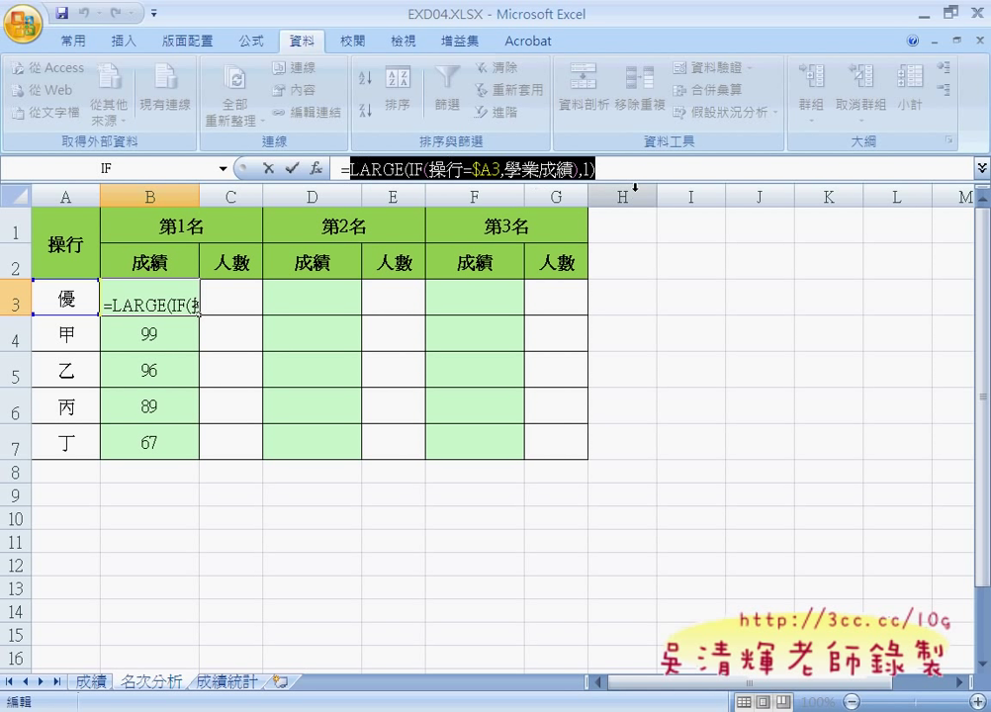
{"action": "key", "text": "Delete"}
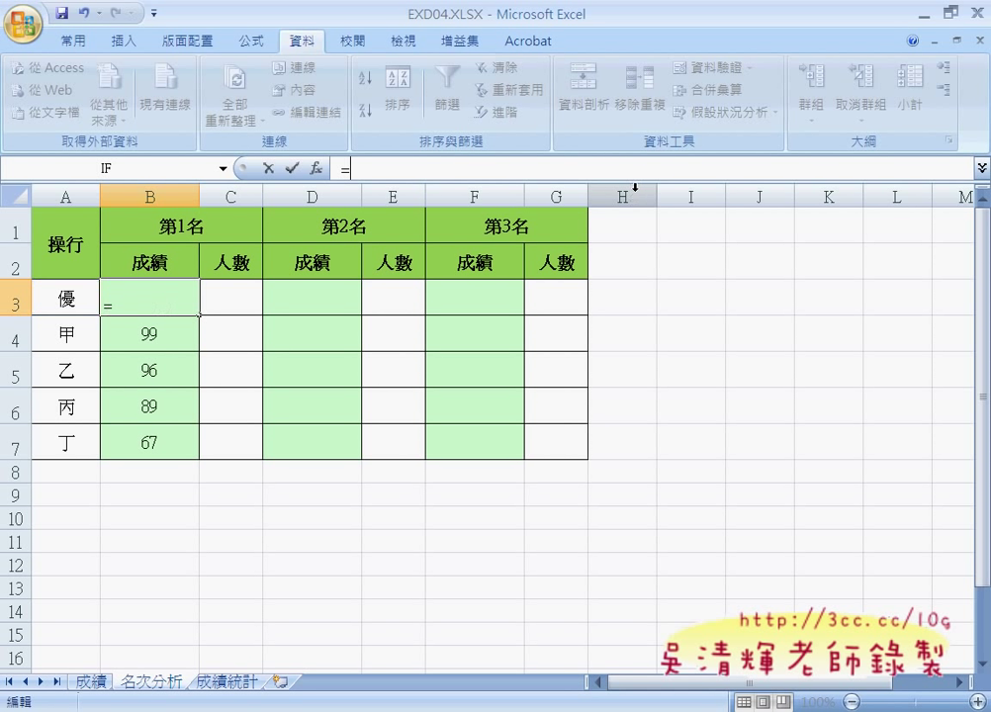
Insert the IF function into B3 from the recently used functions (最近用過函數)
{"action": "left_click", "coordinate": [315, 169]}
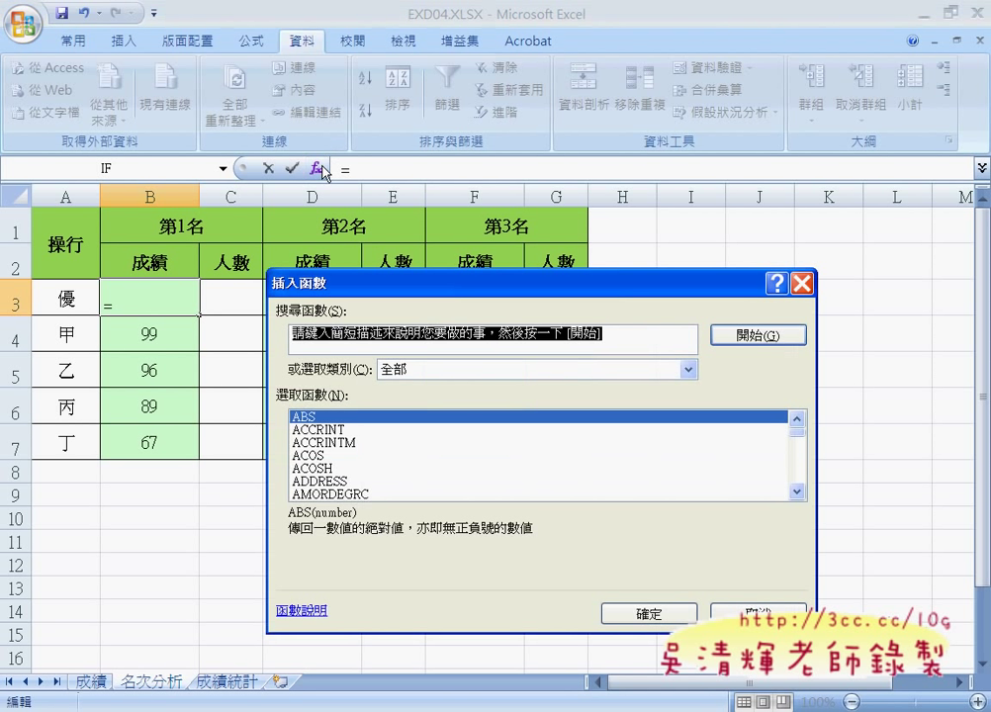
{"action": "left_click", "coordinate": [499, 370]}
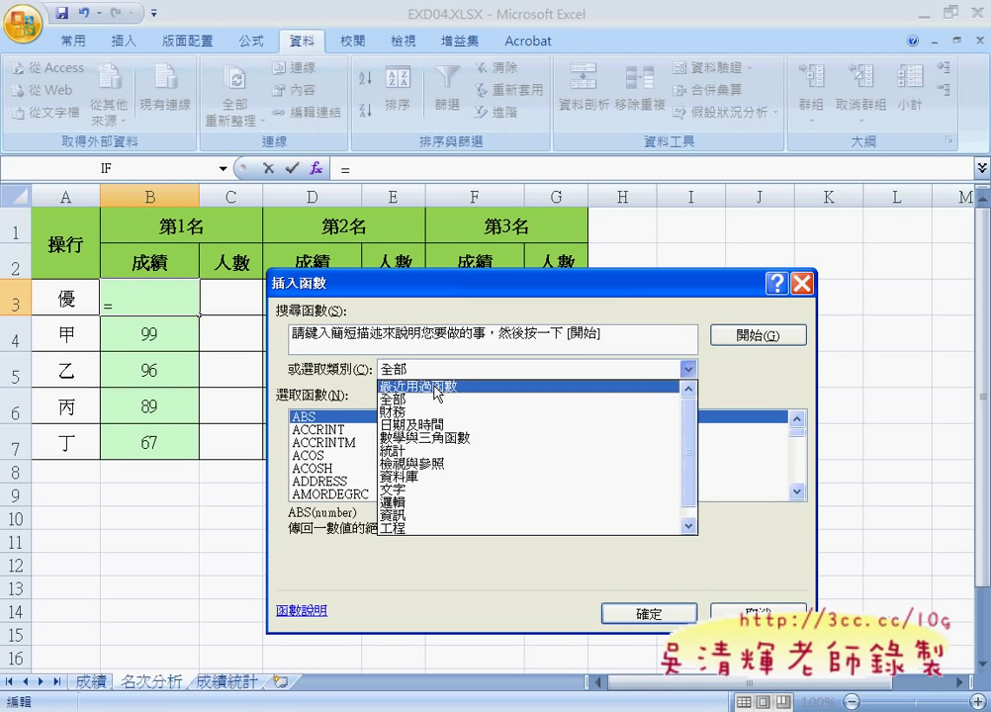
{"action": "left_click", "coordinate": [436, 391]}
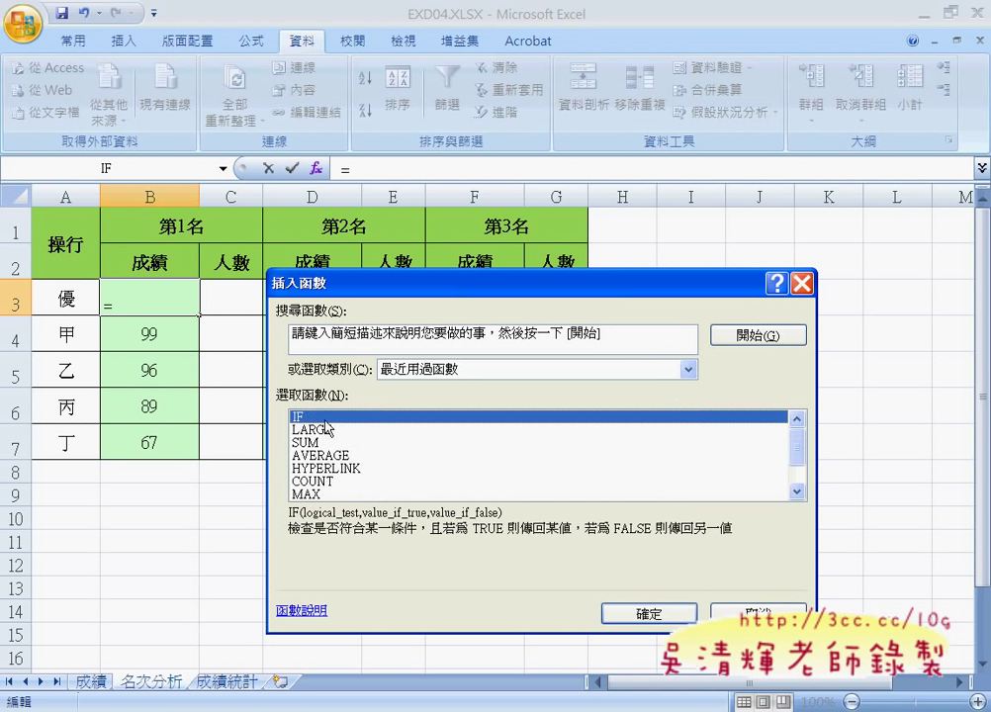
{"action": "left_click", "coordinate": [620, 614]}
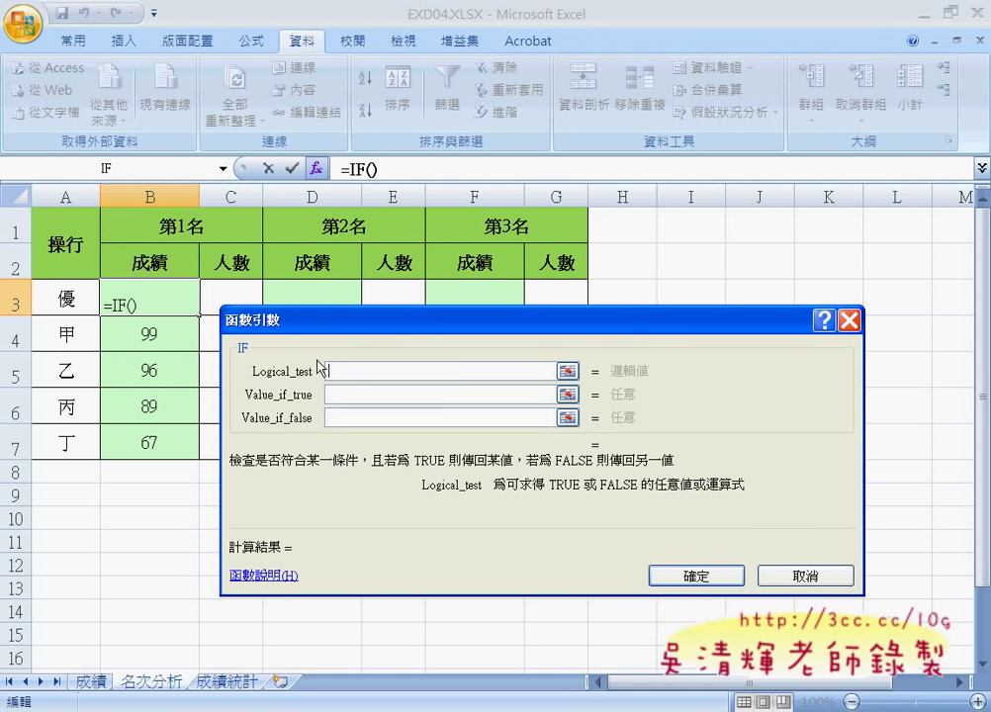
Nest the ISERROR function in the Logical_test argument of the IF function in B3
{"action": "left_click", "coordinate": [223, 170]}
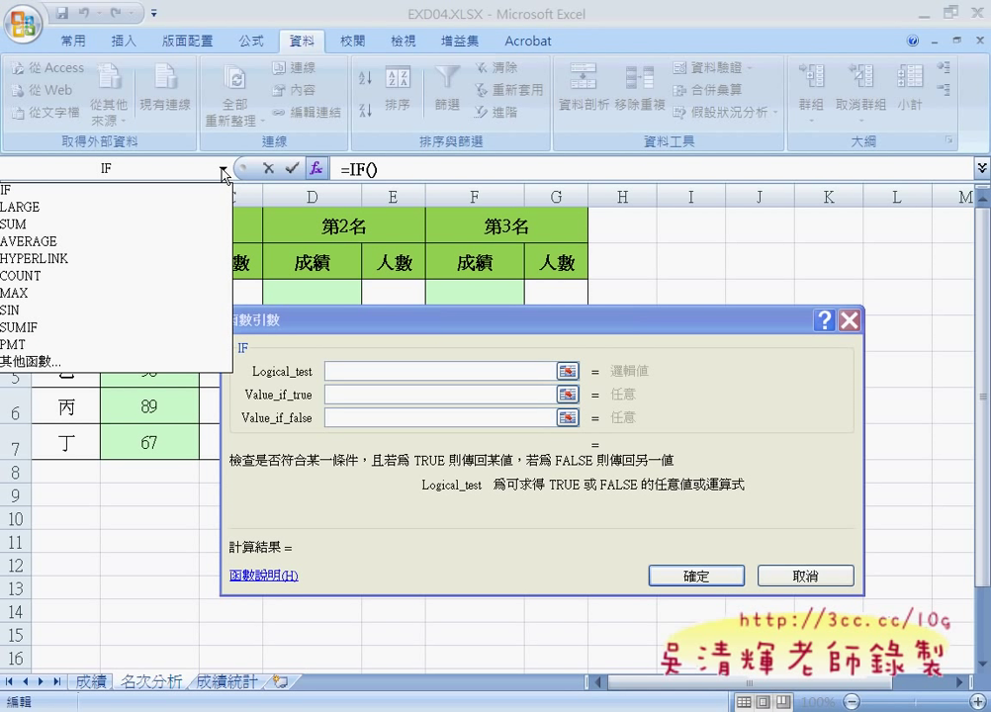
{"action": "left_click", "coordinate": [190, 361]}
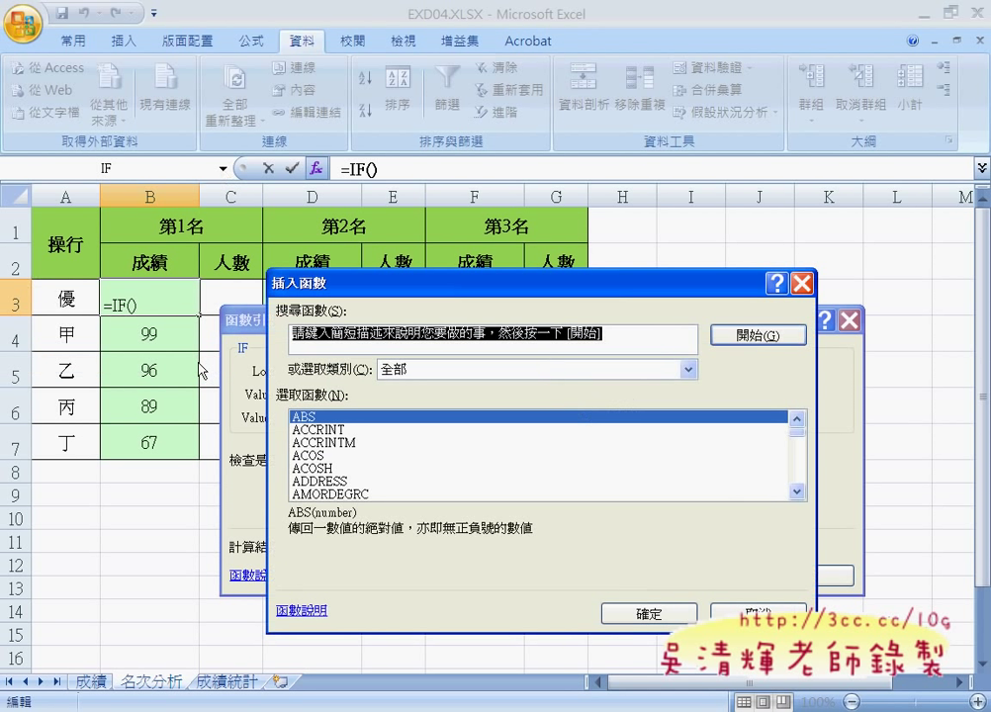
{"action": "left_click", "coordinate": [397, 428]}
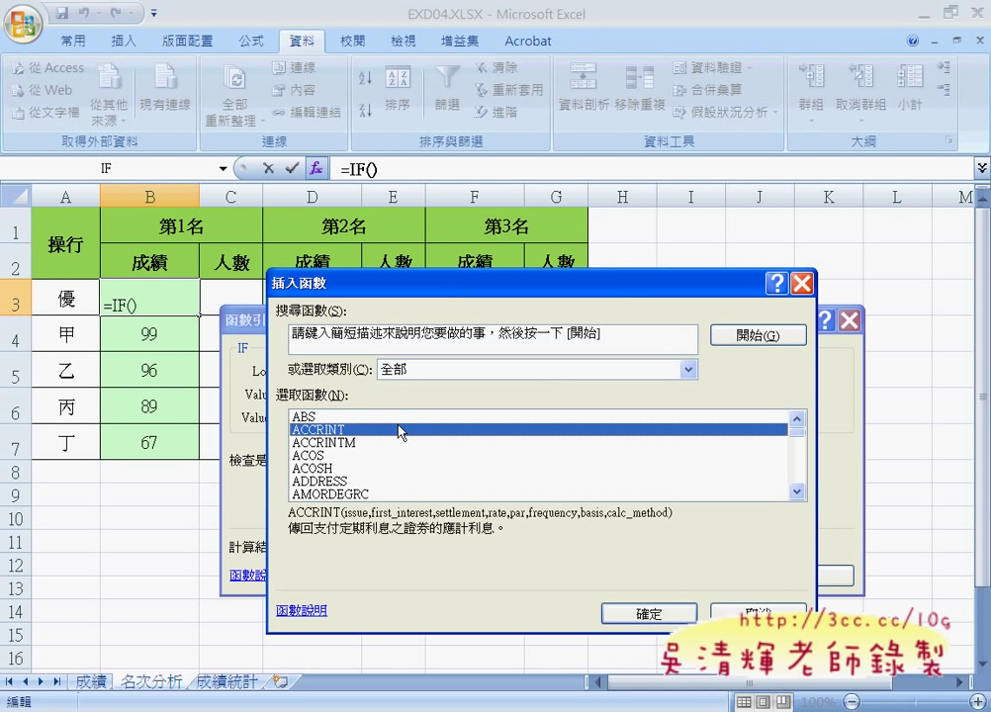
{"action": "key", "text": "i"}
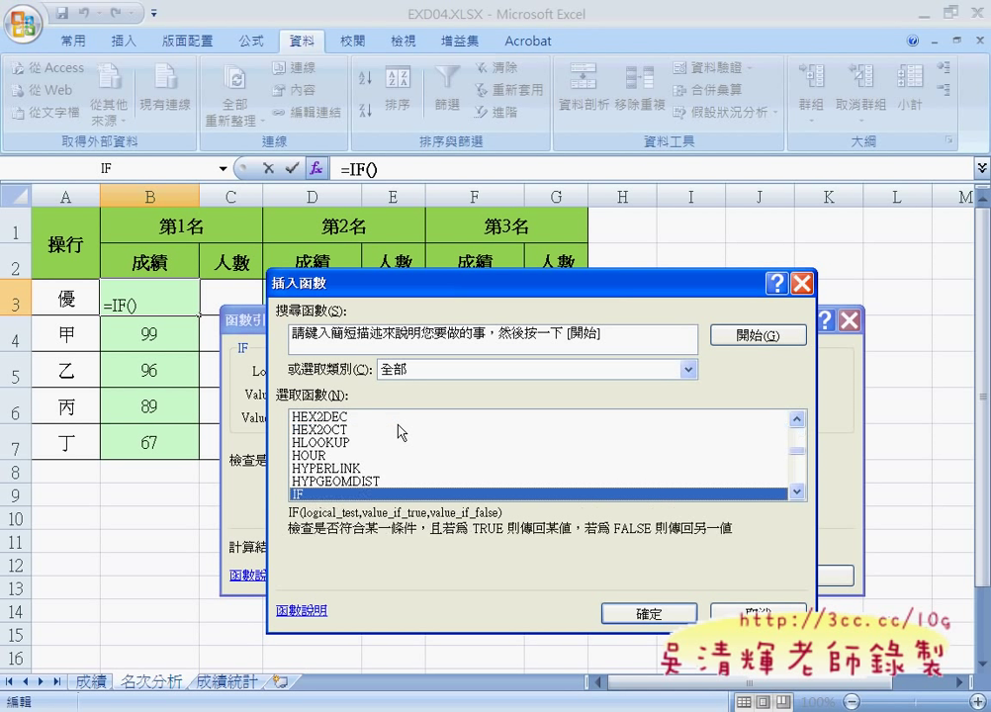
{"action": "key", "text": "s"}
{"action": "key", "text": "Down"}
{"action": "key", "text": "Down"}
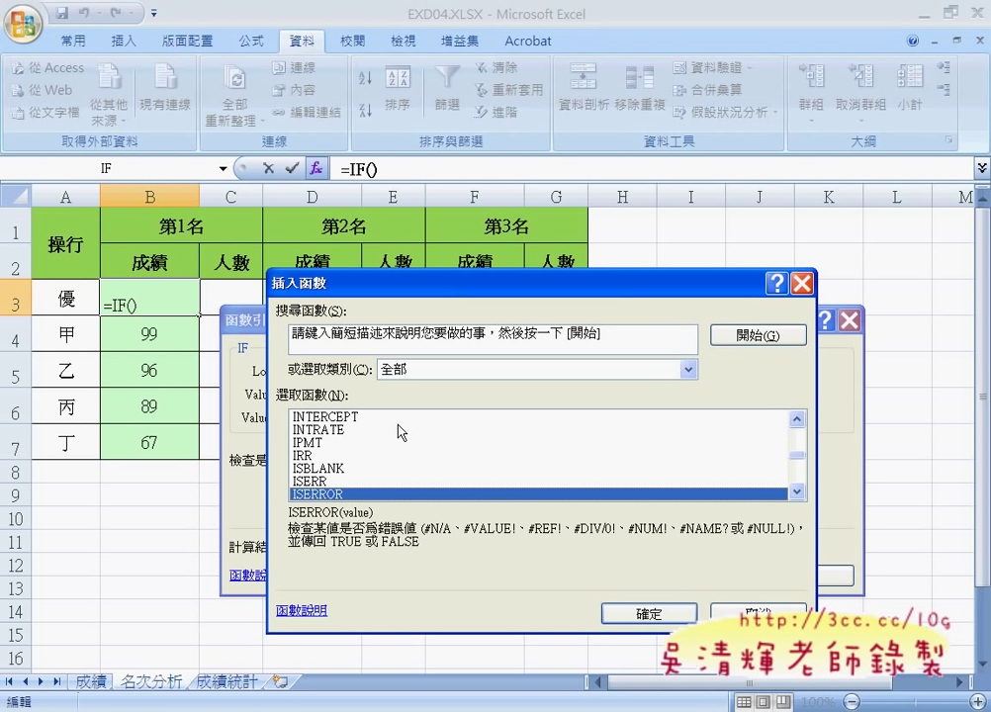
{"action": "key", "text": "ctrl+space"}
{"action": "key", "text": "2"}
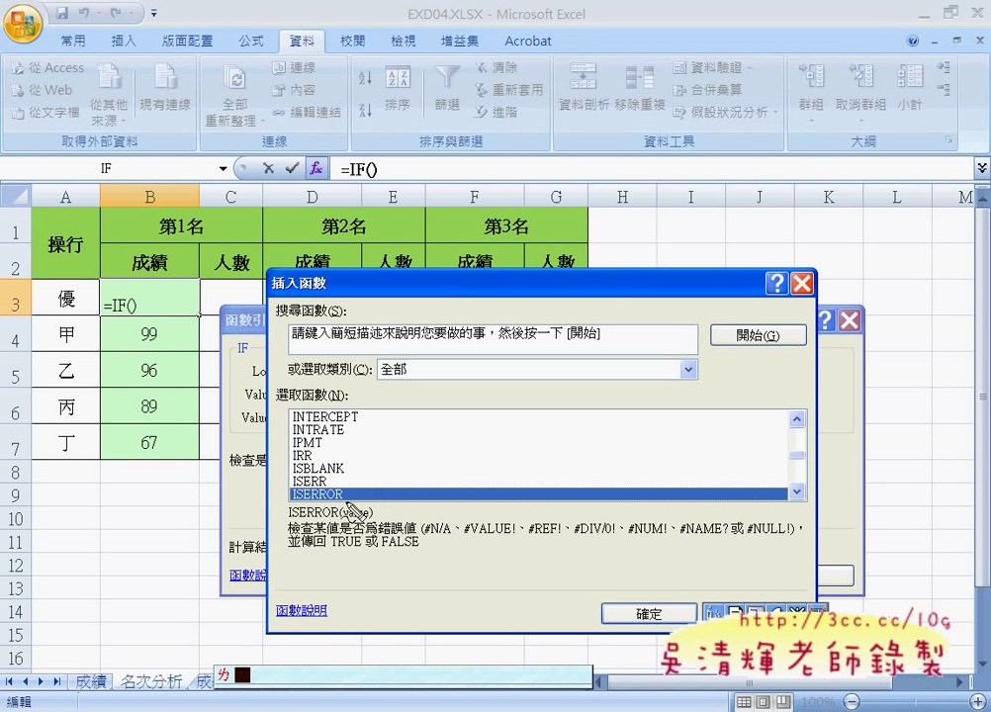
{"action": "left_click_drag", "start_coordinate": [285, 490], "coordinate": [350, 506]}
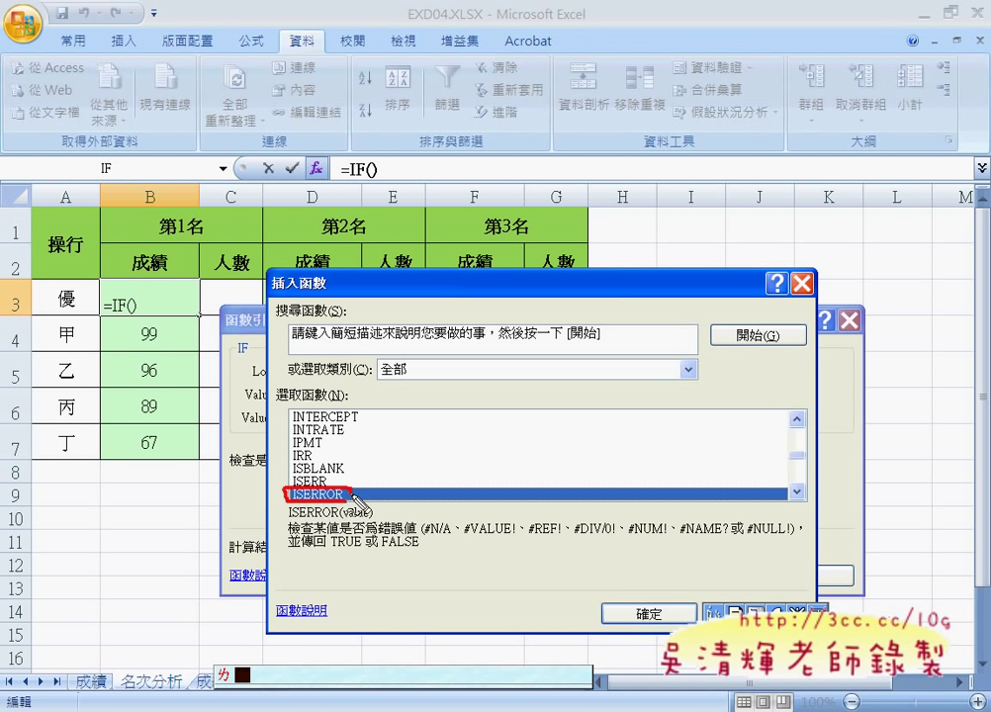
{"action": "key", "text": "Escape"}
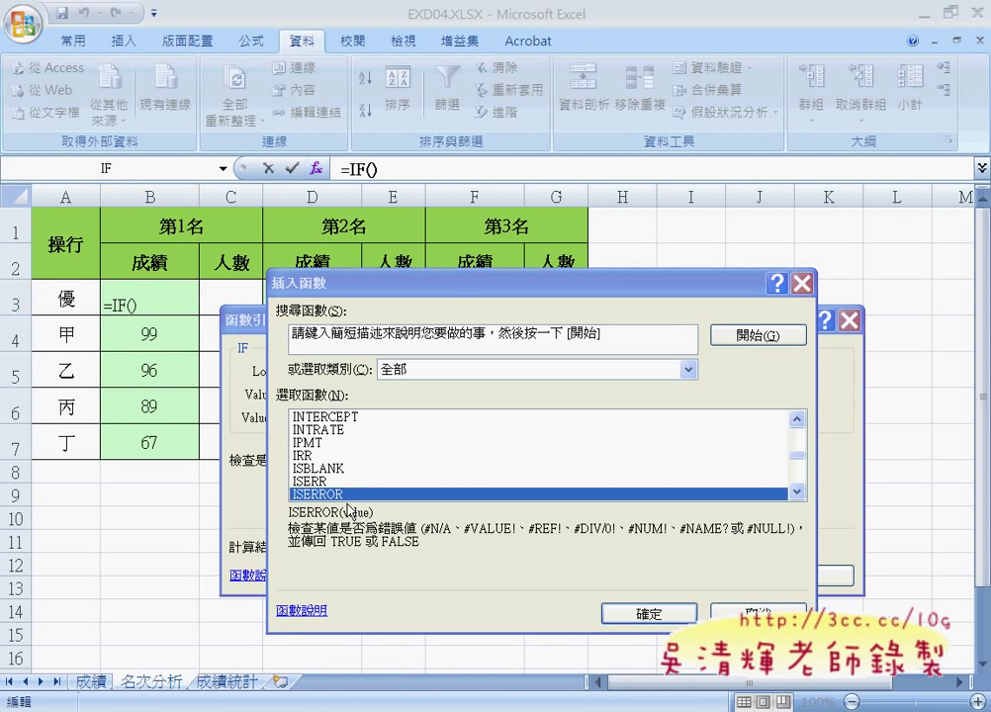
{"action": "left_click", "coordinate": [603, 615]}
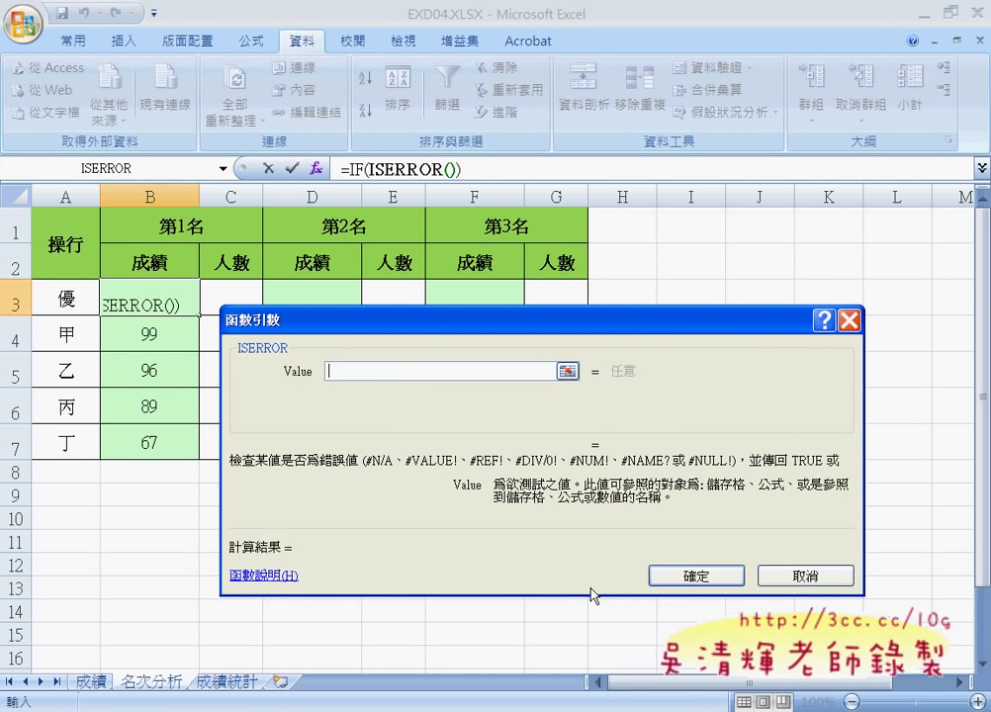
Paste the copied LARGE(IF(操行=$A3,學業成績),1) expression as the ISERROR value, review its result and accept the arguments
{"action": "right_click", "coordinate": [350, 372]}
{"action": "left_click", "coordinate": [379, 433]}
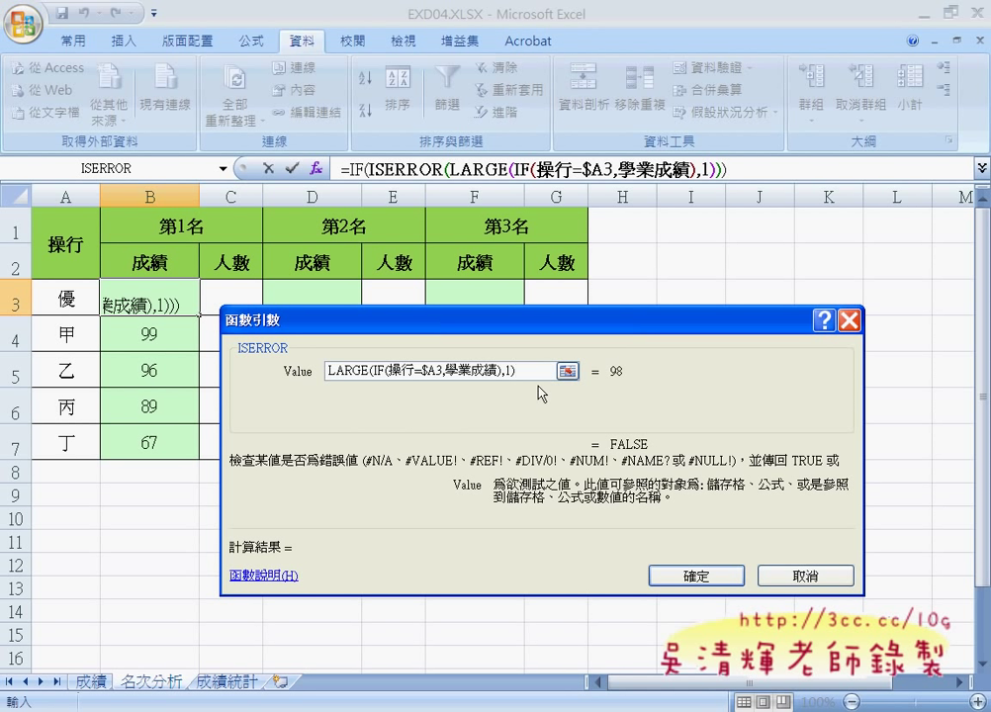
{"action": "type", "text": "ㄌ"}
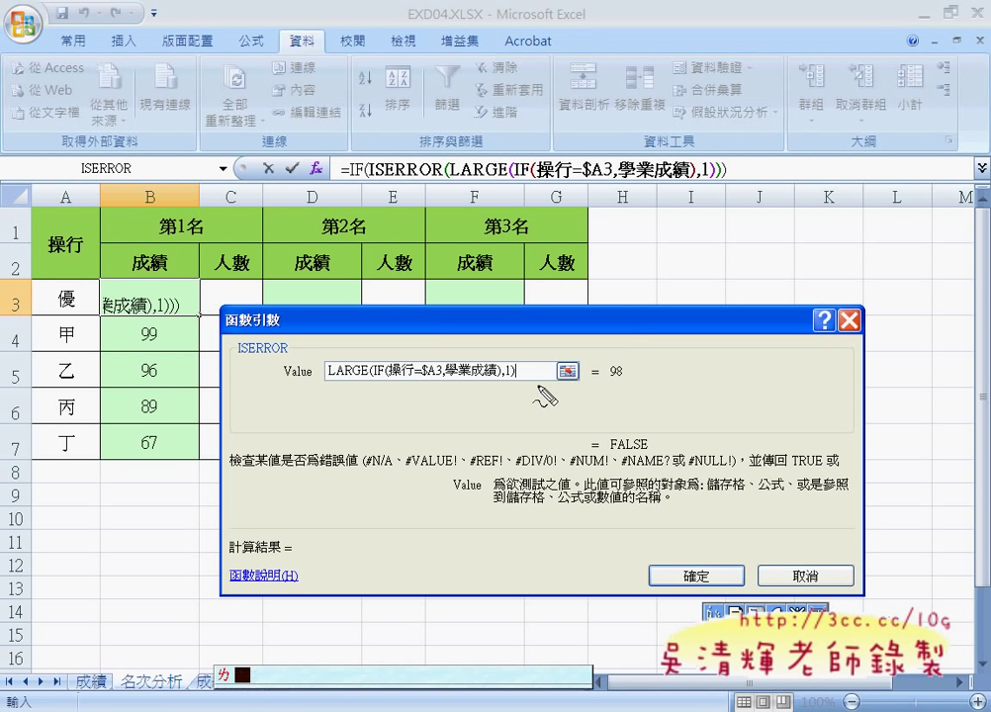
{"action": "mouse_move", "coordinate": [516, 376]}
{"action": "left_mouse_down"}
{"action": "mouse_move", "coordinate": [326, 373]}
{"action": "mouse_move", "coordinate": [522, 386]}
{"action": "left_mouse_up"}
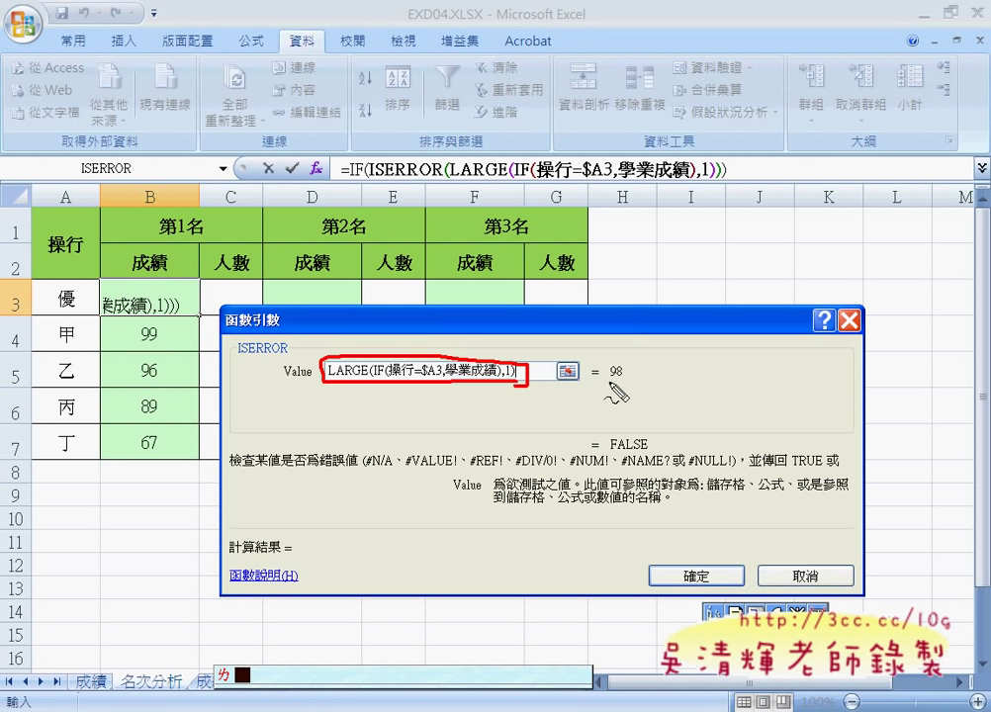
{"action": "left_click_drag", "start_coordinate": [605, 372], "coordinate": [620, 389]}
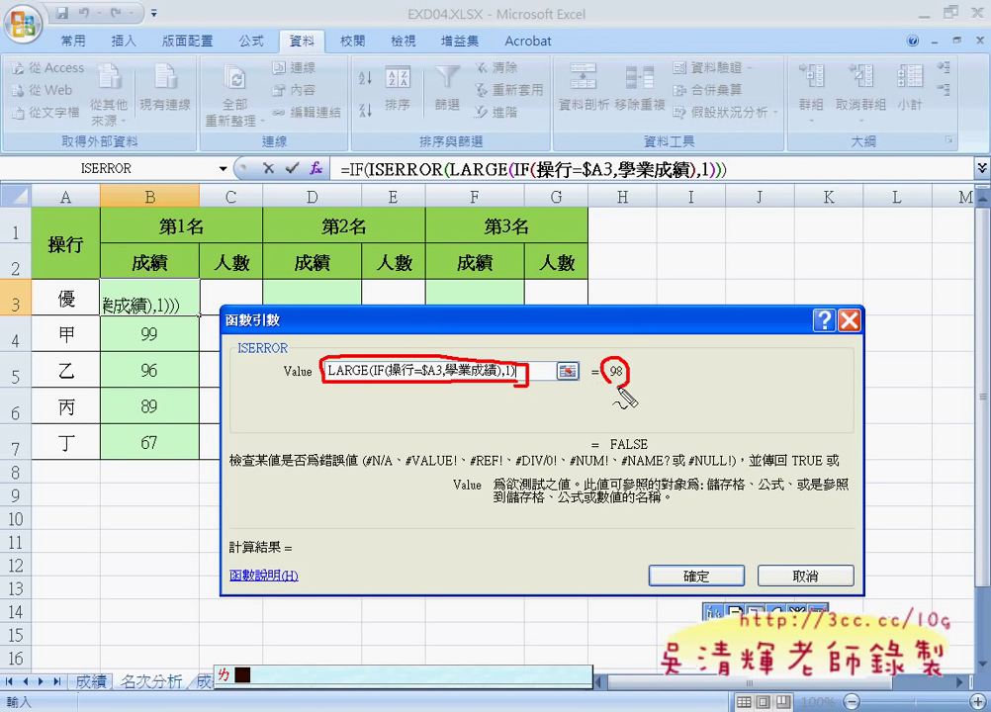
{"action": "key", "text": "Escape"}
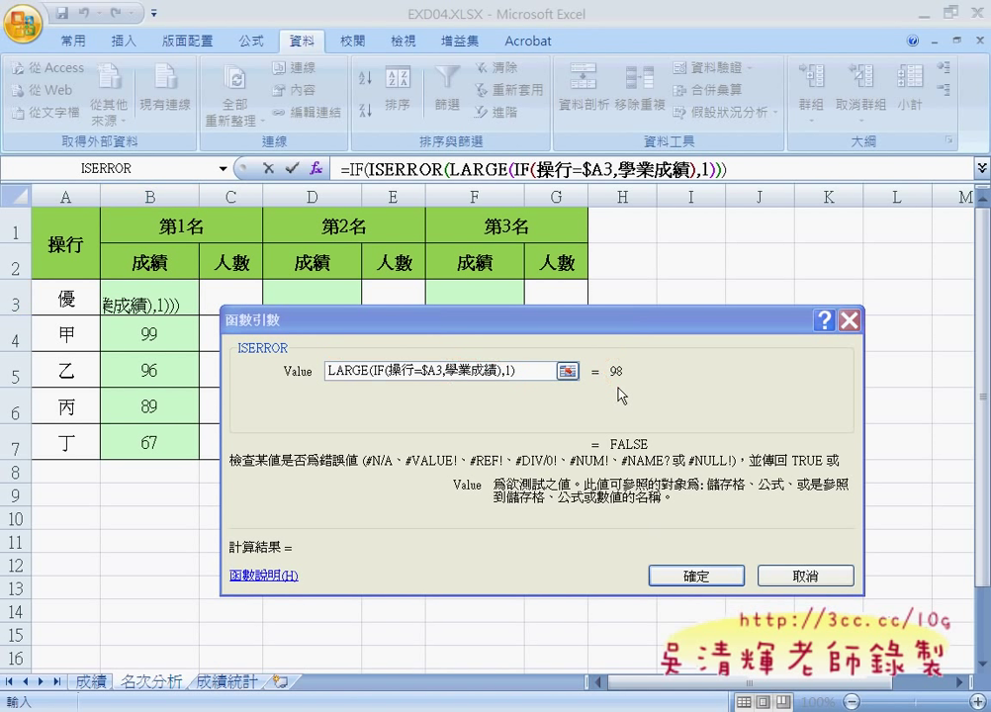
{"action": "left_click", "coordinate": [657, 573]}
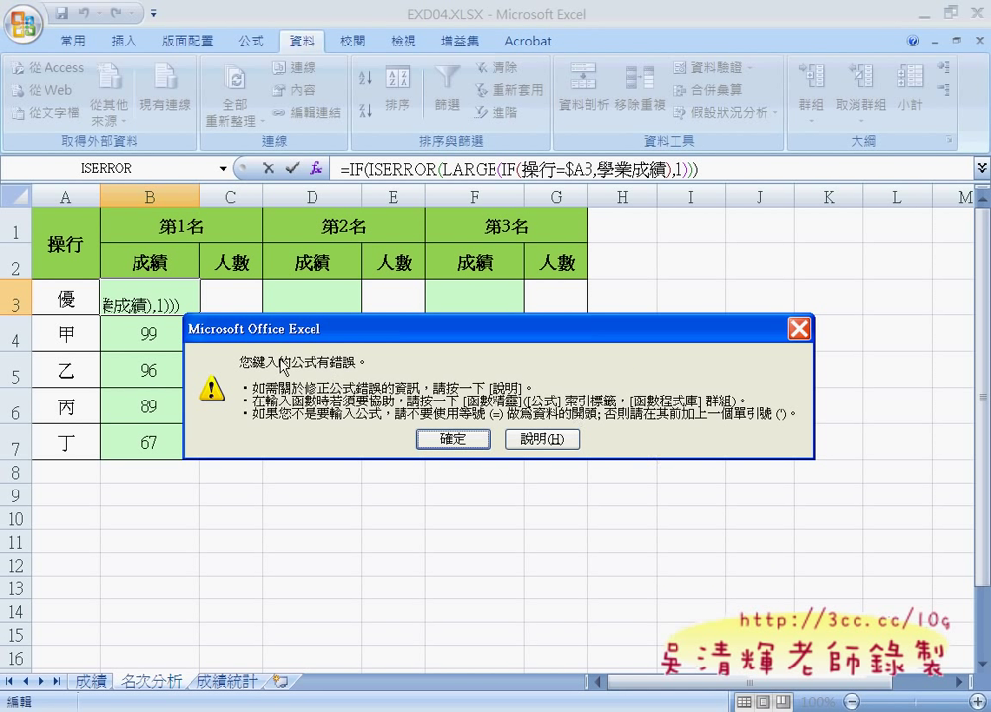
{"action": "left_click", "coordinate": [451, 440]}
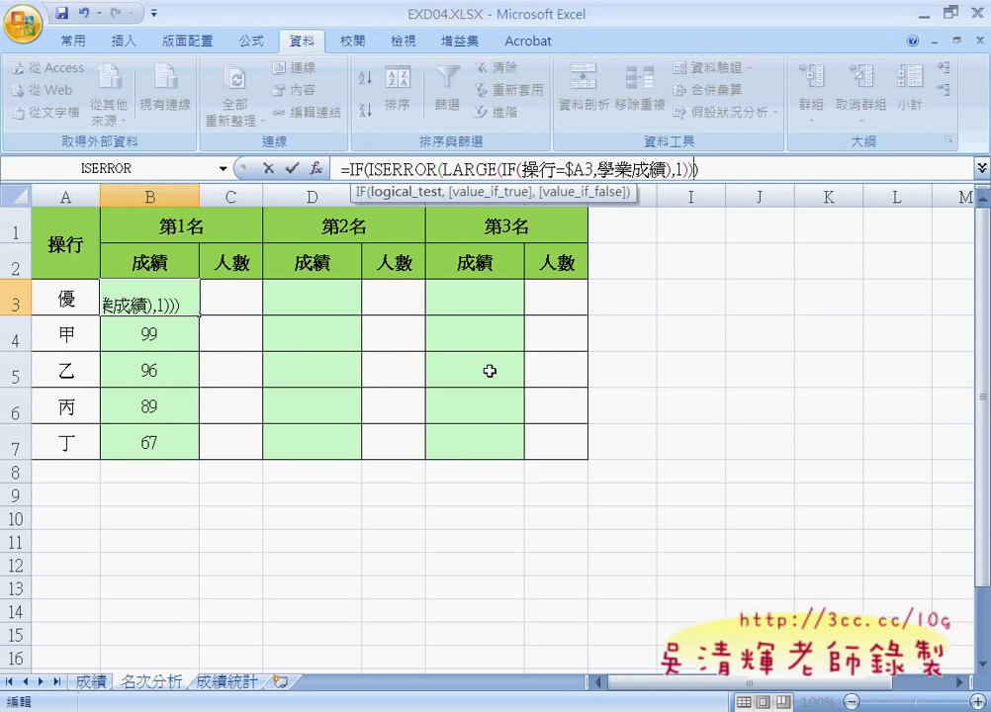
Reopen the outer IF function's arguments in B3 and set Value_if_true to "-"
{"action": "left_click", "coordinate": [353, 169]}
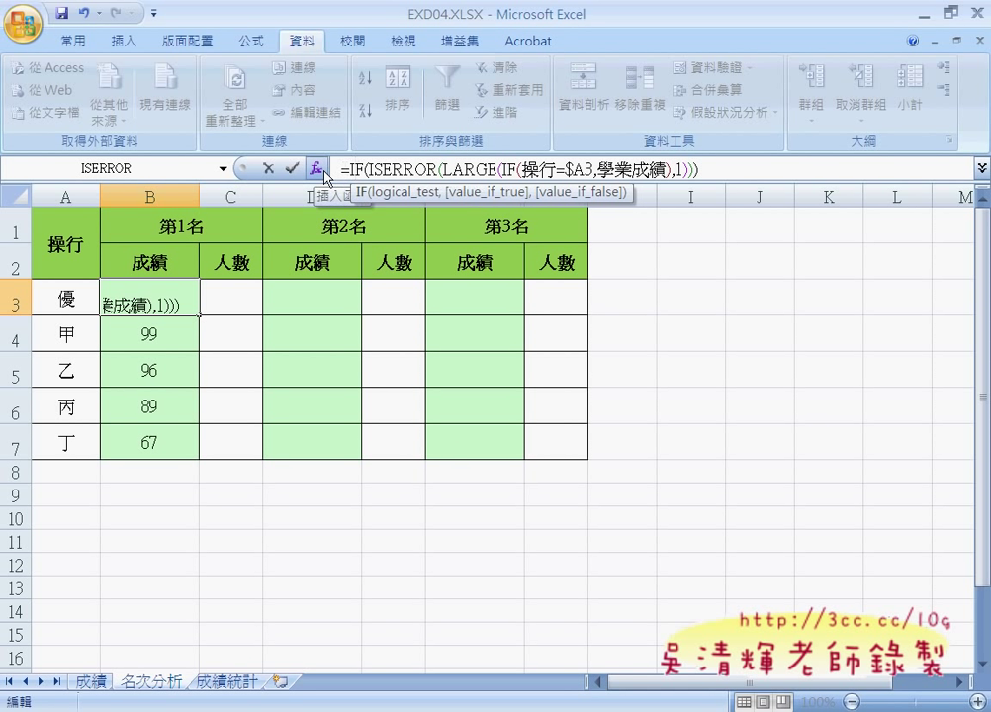
{"action": "left_click", "coordinate": [316, 169]}
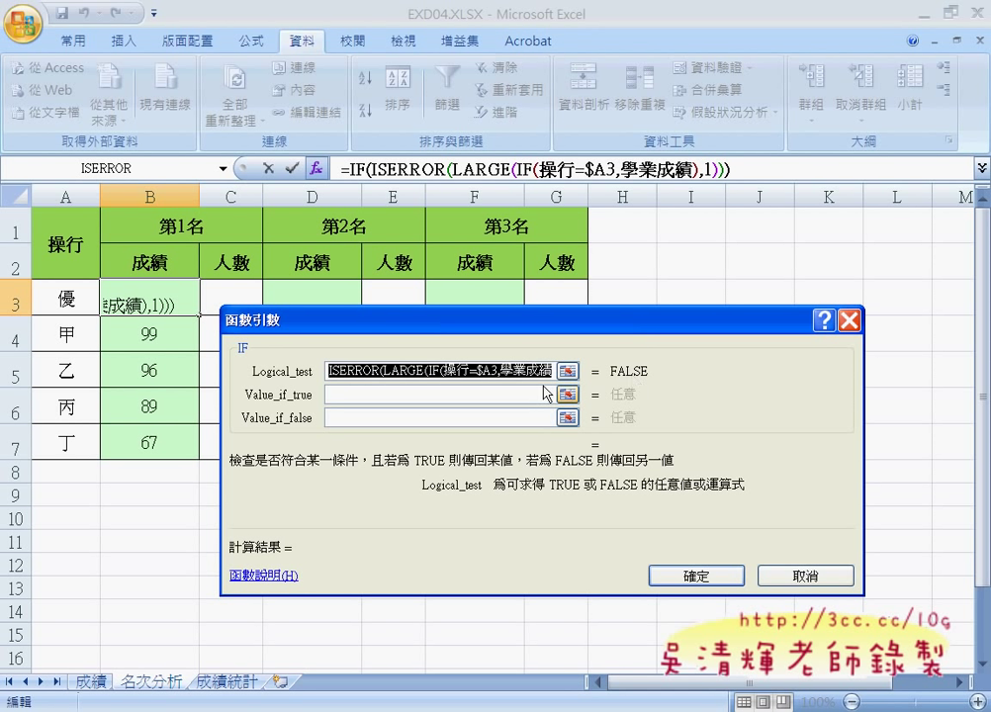
{"action": "left_click", "coordinate": [396, 394]}
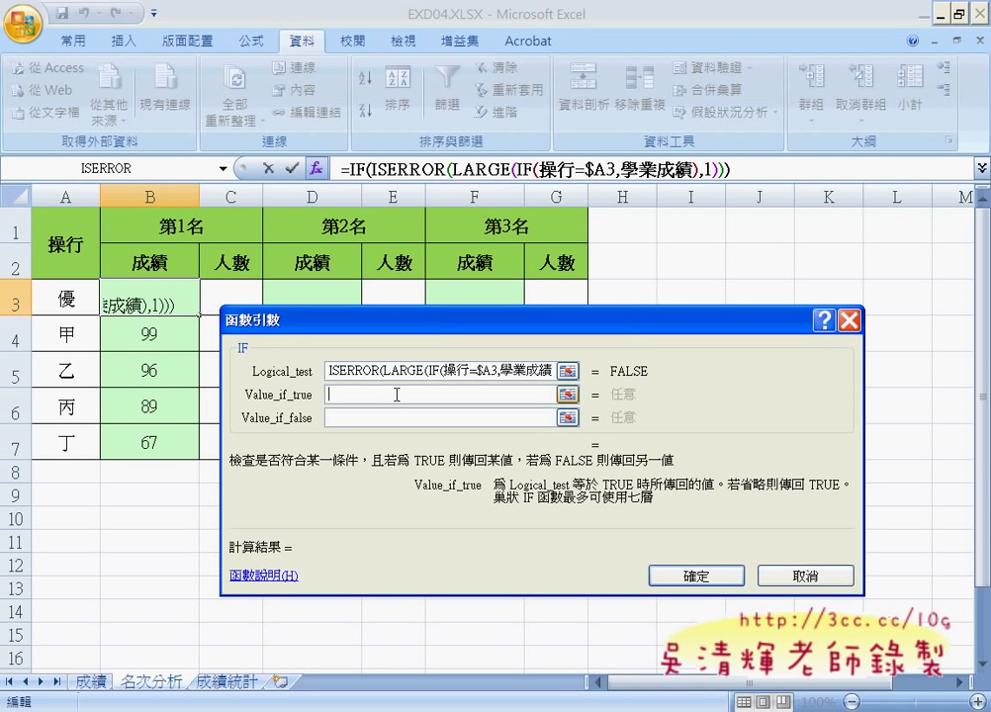
{"action": "type", "text": "\"-"}
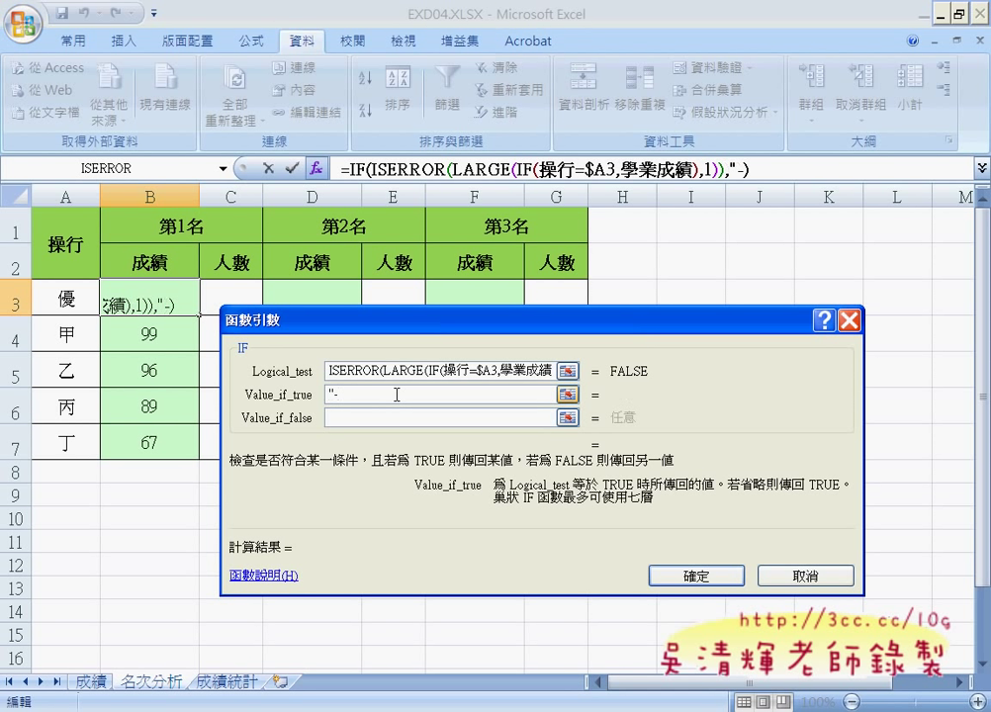
{"action": "type", "text": "\""}
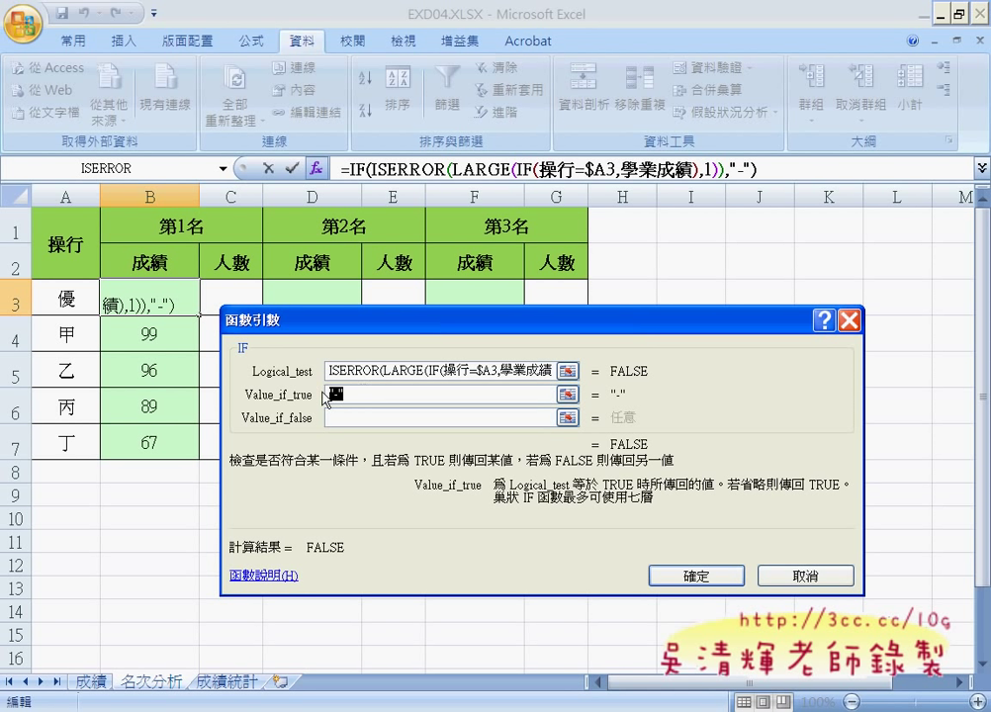
Set Value_if_false to LARGE(IF(操行=$A3,學業成績),1) and accept the B3 formula as an array formula
{"action": "left_click", "coordinate": [355, 419]}
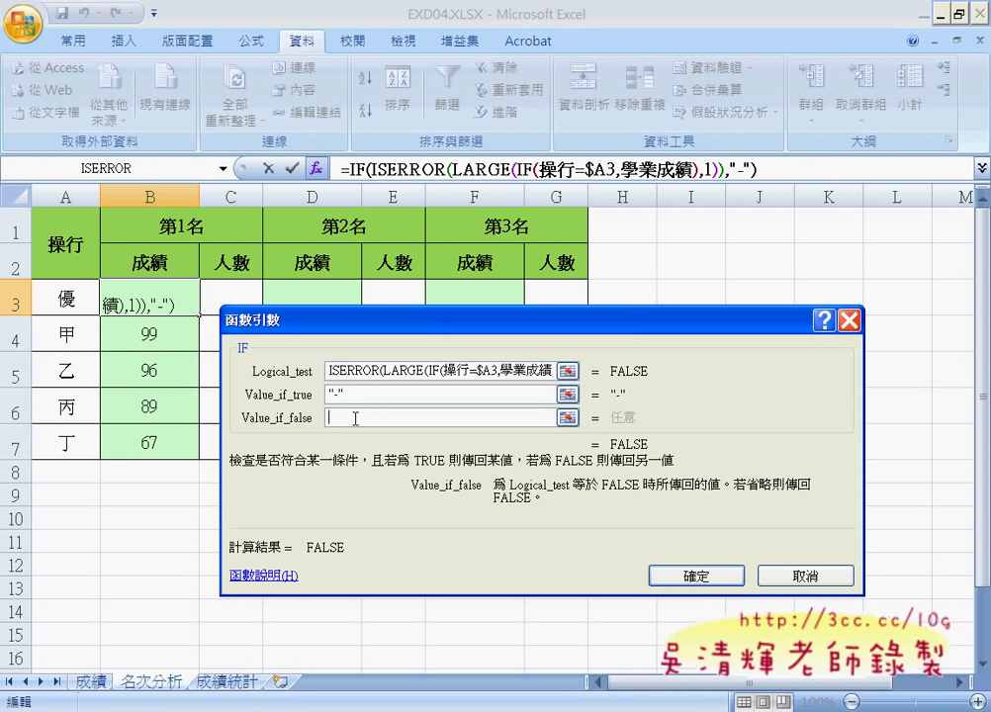
{"action": "type", "text": "LARGE(IF(操行=$A3,學業成績),1)"}
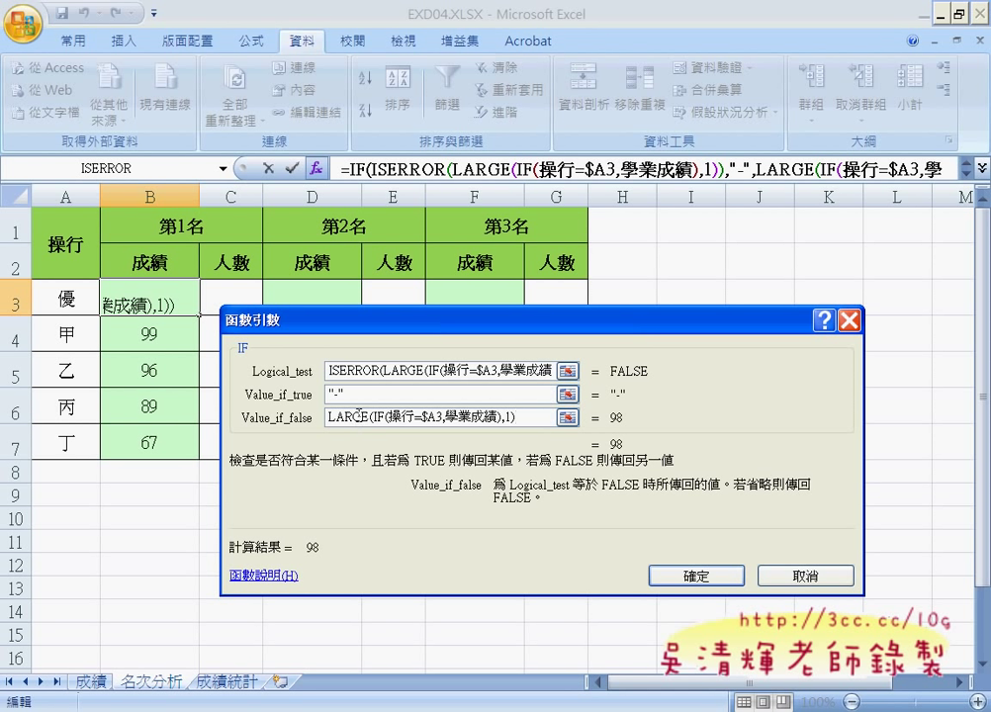
{"action": "left_click", "coordinate": [698, 581], "text": "ctrl+shift"}
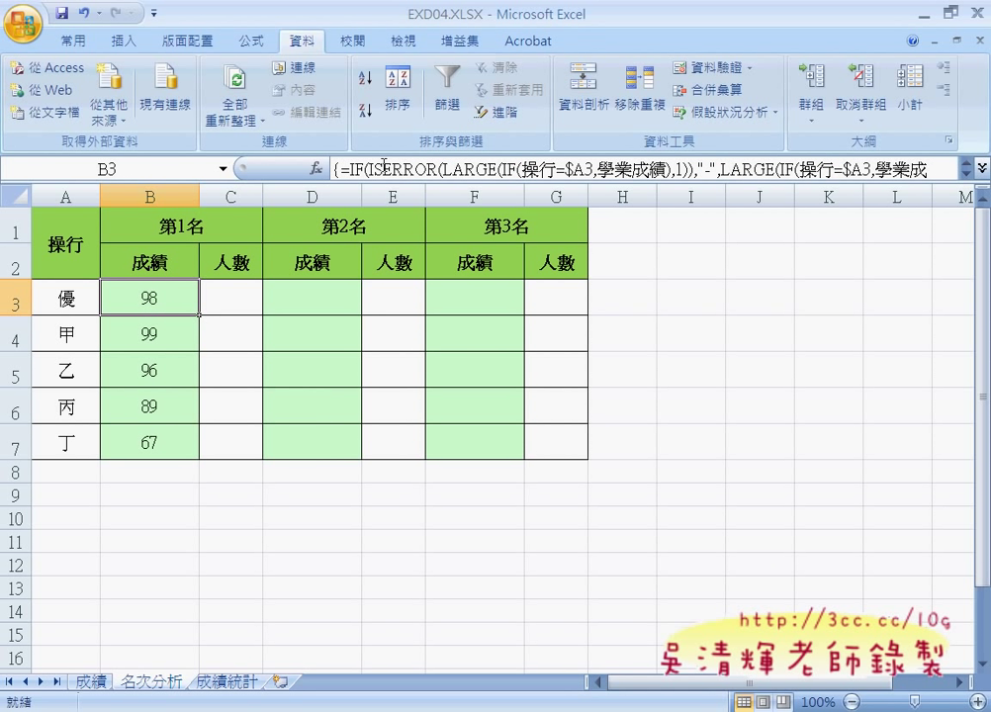
Review the full B3 formula, re-enter it as an array formula and fill it down to B7
{"action": "key", "text": "F2"}
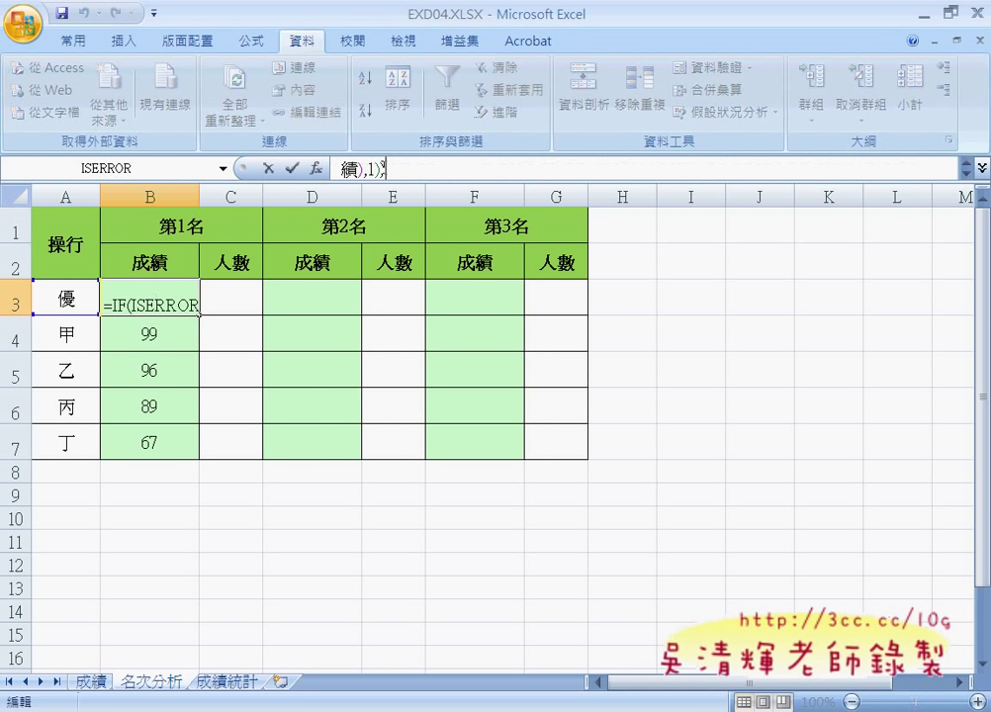
{"action": "left_click", "coordinate": [981, 169]}
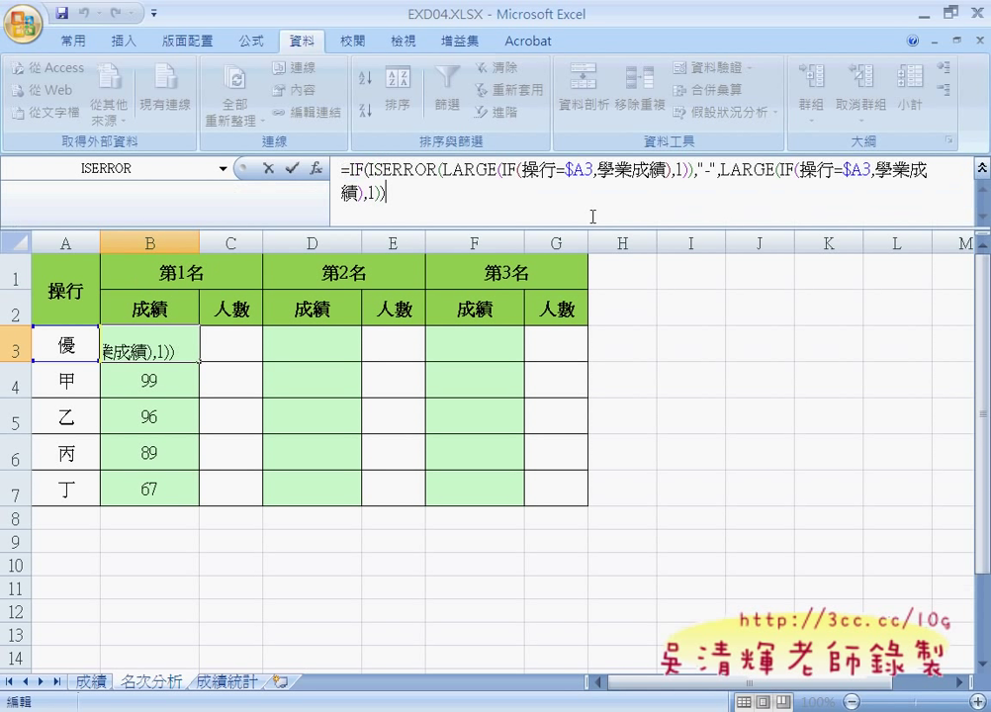
{"action": "left_click", "coordinate": [404, 170]}
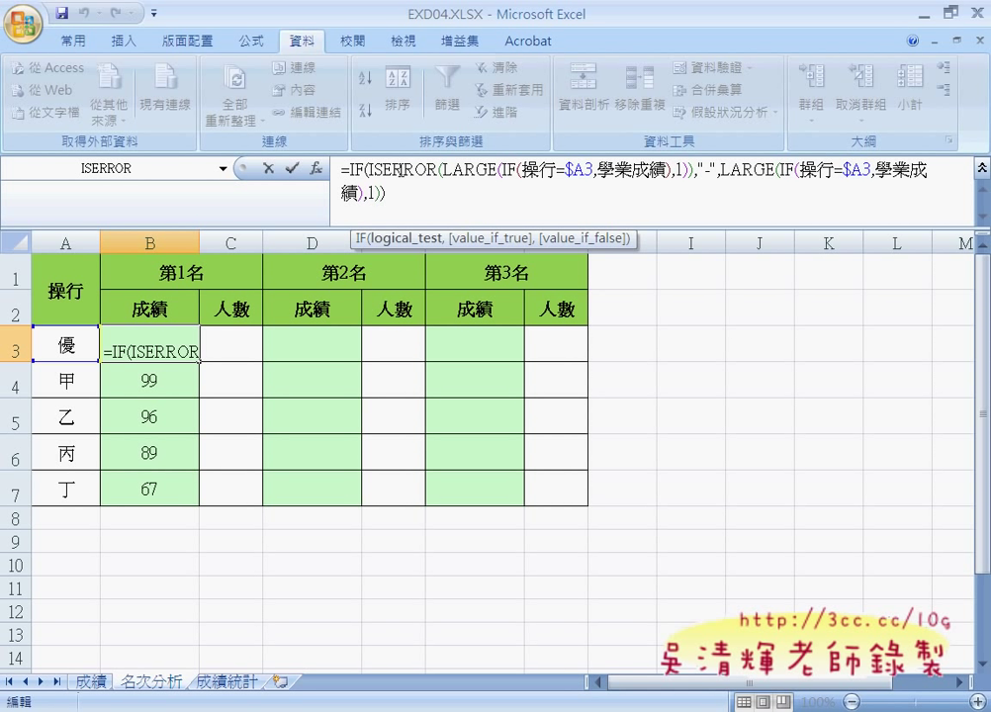
{"action": "key", "text": "ctrl+shift+Return"}
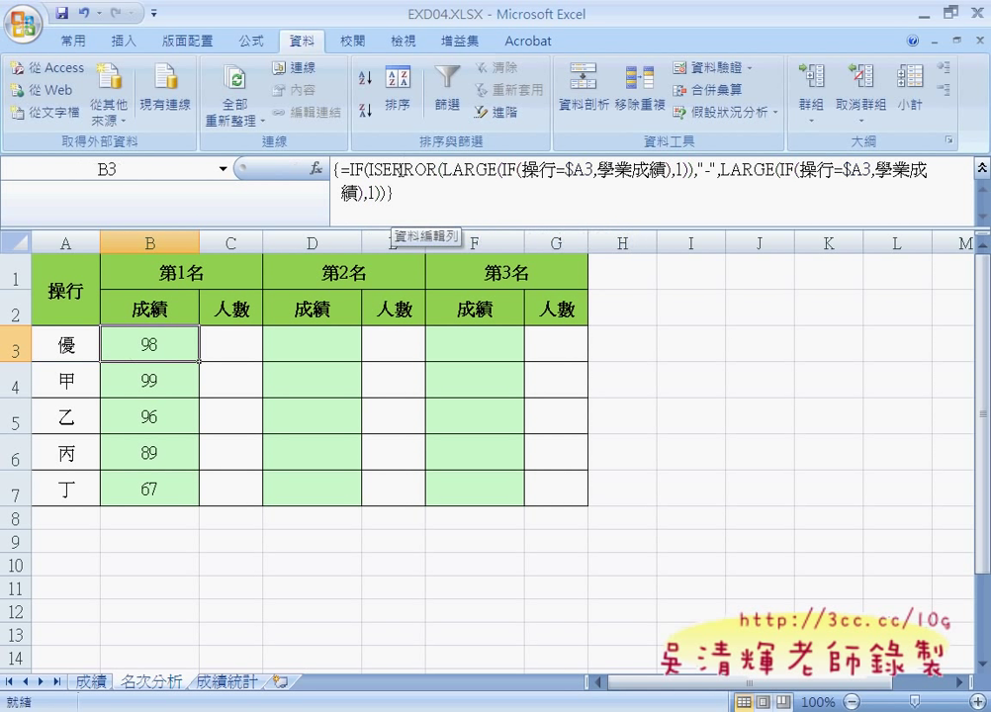
{"action": "left_click_drag", "start_coordinate": [201, 364], "coordinate": [198, 502]}
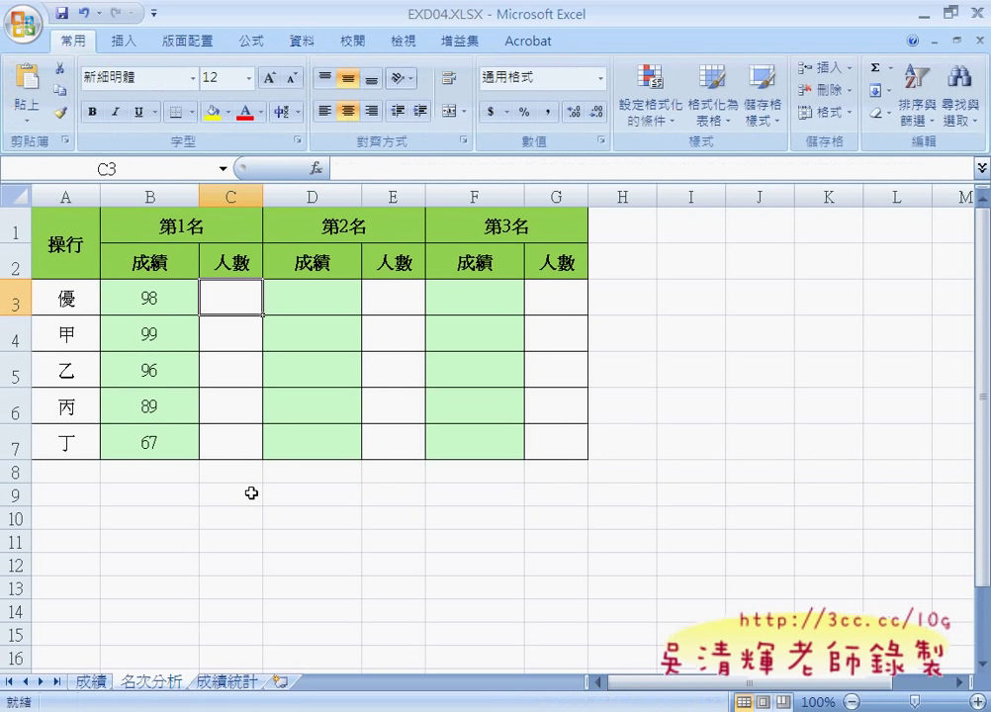
Insert the COUNT function into C3 from the full function list (全部)
{"action": "left_click", "coordinate": [317, 170]}
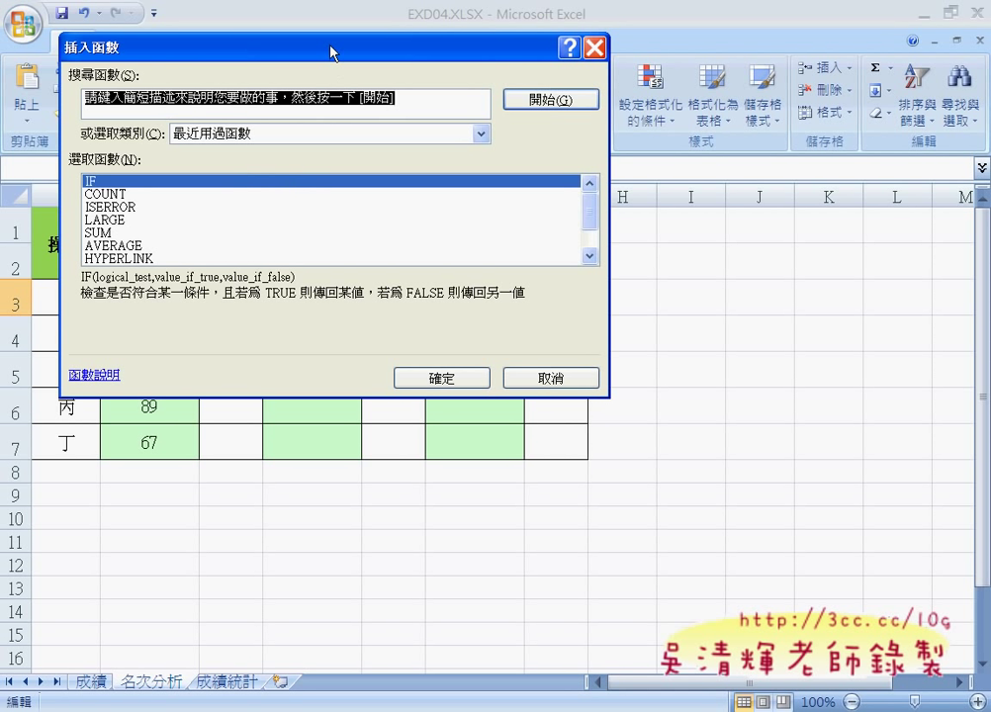
{"action": "left_click_drag", "start_coordinate": [332, 49], "coordinate": [510, 227]}
{"action": "left_click", "coordinate": [451, 318]}
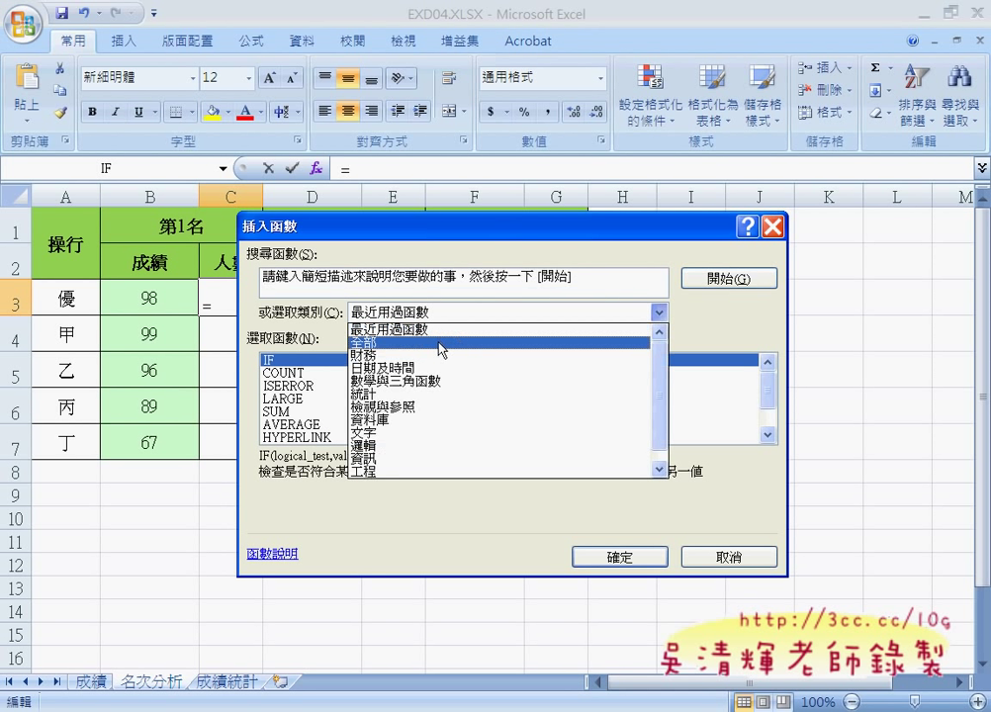
{"action": "left_click", "coordinate": [441, 342]}
{"action": "left_click", "coordinate": [346, 387]}
{"action": "key", "text": "c"}
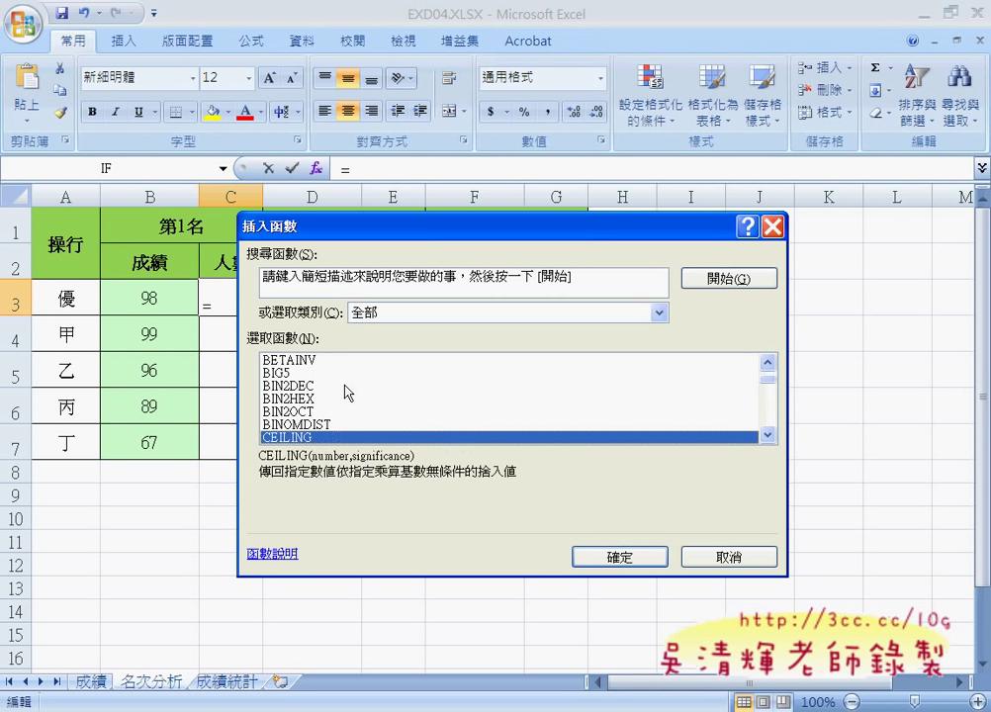
{"action": "key", "text": "Down"}
{"action": "key", "text": "Down"}
{"action": "key", "text": "Down"}
{"action": "key", "text": "Down"}
{"action": "key", "text": "Down"}
{"action": "key", "text": "Down"}
{"action": "key", "text": "Down"}
{"action": "key", "text": "Down"}
{"action": "key", "text": "Down"}
{"action": "key", "text": "Down"}
{"action": "key", "text": "Down"}
{"action": "key", "text": "Down"}
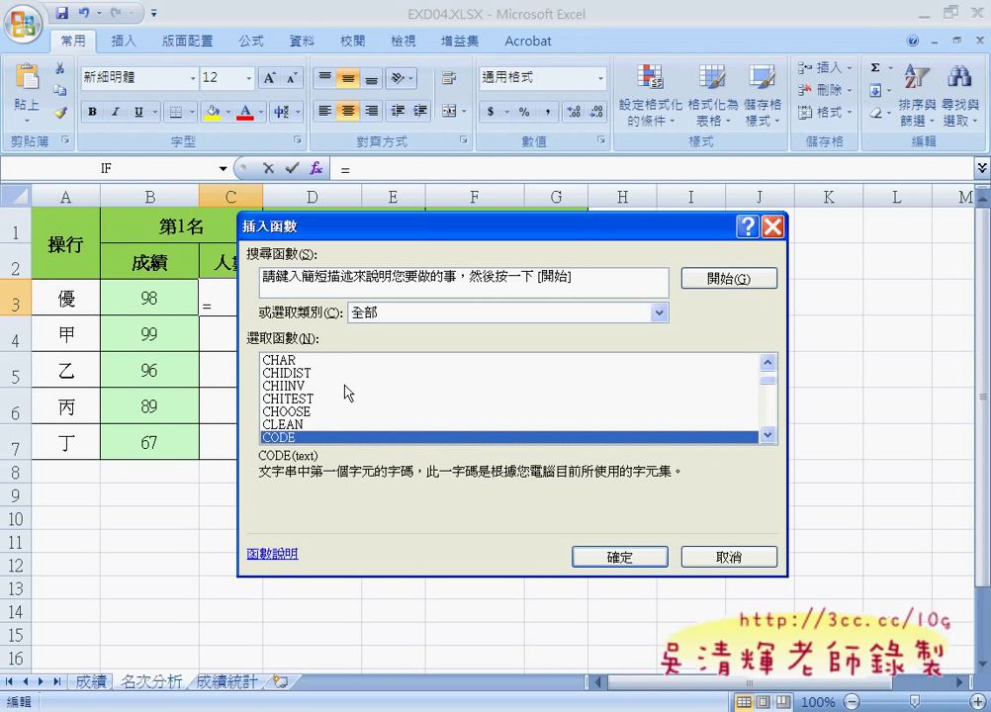
{"action": "key", "text": "Down"}
{"action": "key", "text": "Down"}
{"action": "key", "text": "Down"}
{"action": "key", "text": "Down"}
{"action": "key", "text": "Down"}
{"action": "key", "text": "Down"}
{"action": "key", "text": "Down"}
{"action": "key", "text": "Down"}
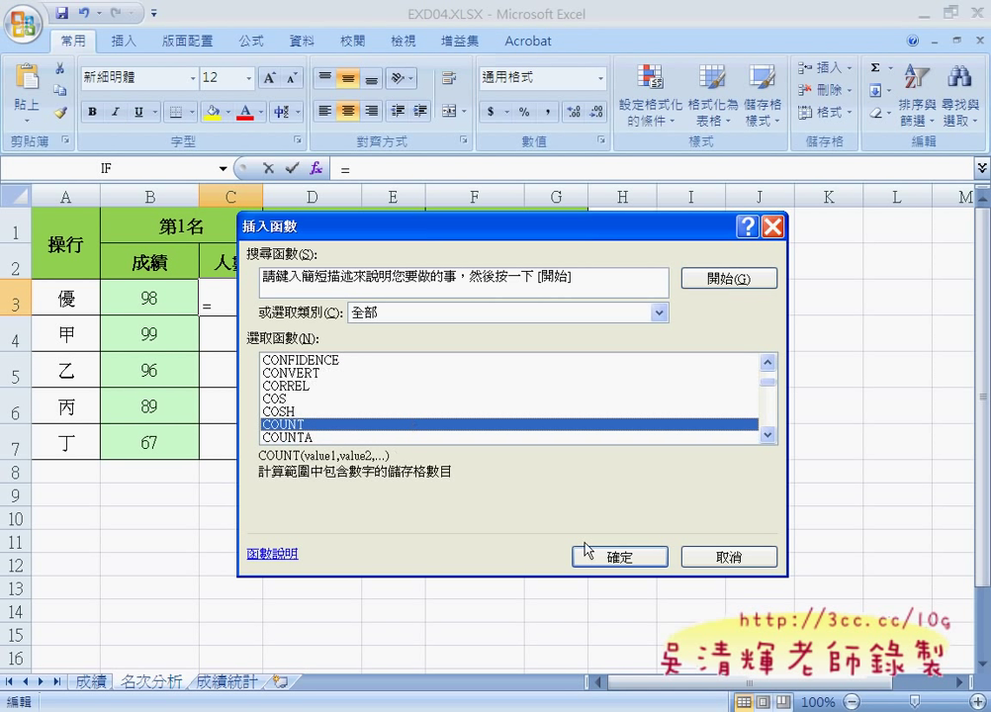
{"action": "left_click", "coordinate": [619, 562]}
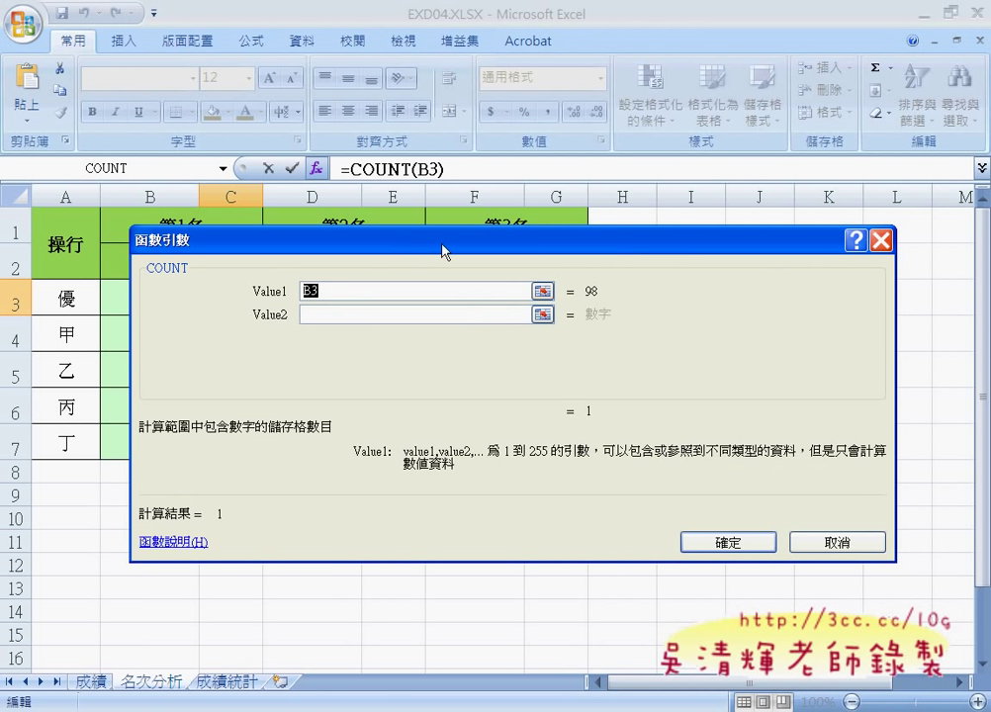
Nest an IF function in the Value1 argument of COUNT in C3
{"action": "left_click_drag", "start_coordinate": [444, 251], "coordinate": [502, 332]}
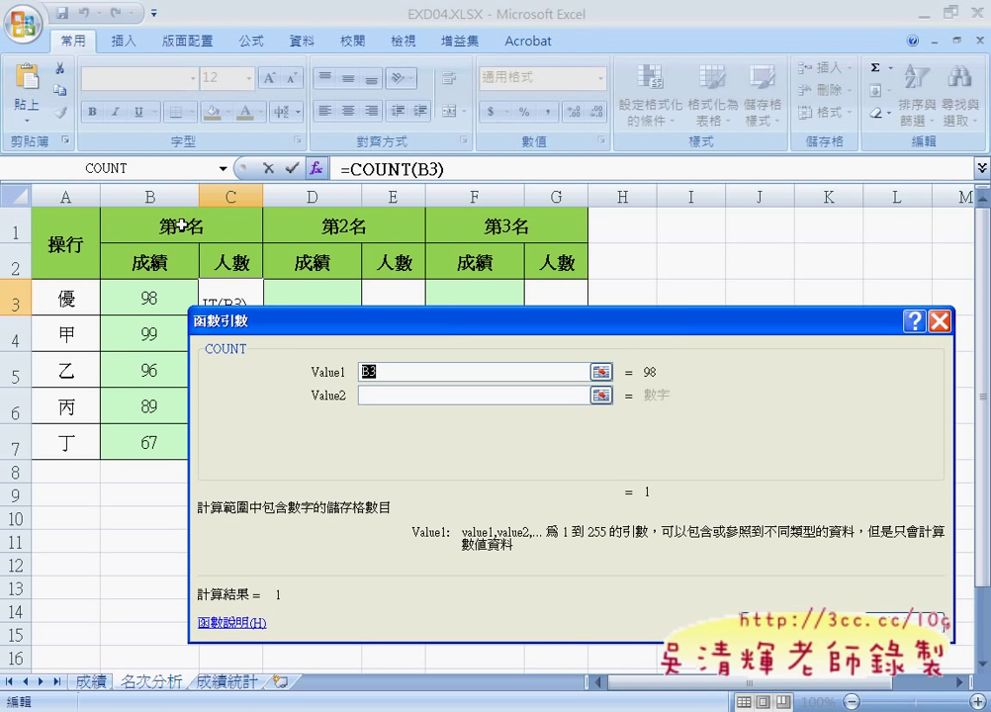
{"action": "left_click", "coordinate": [222, 168]}
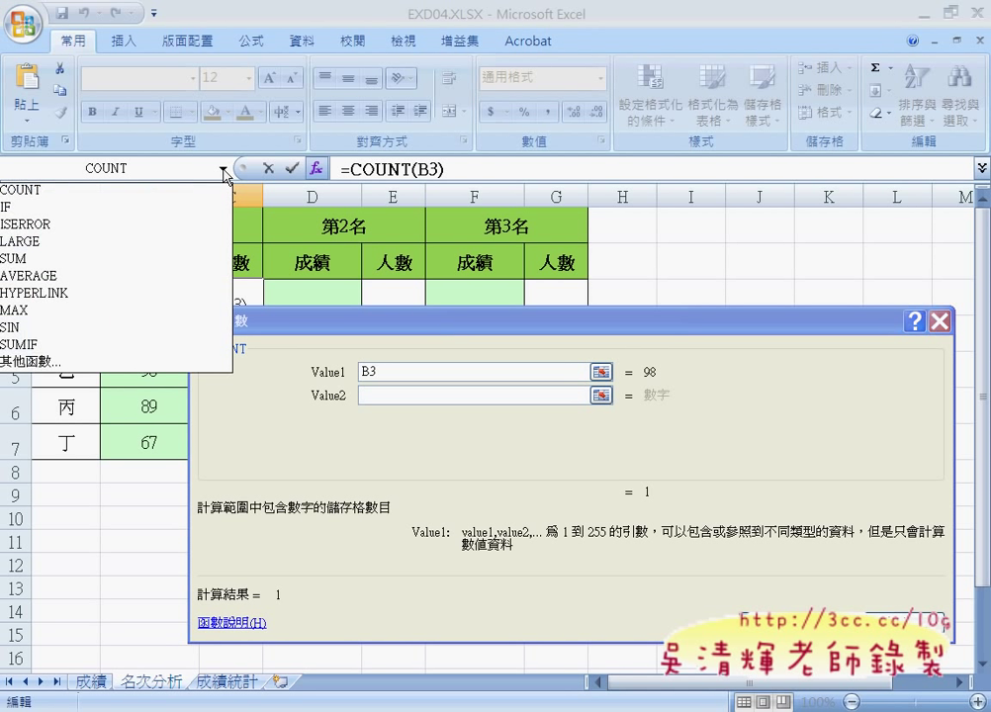
{"action": "left_click", "coordinate": [185, 207]}
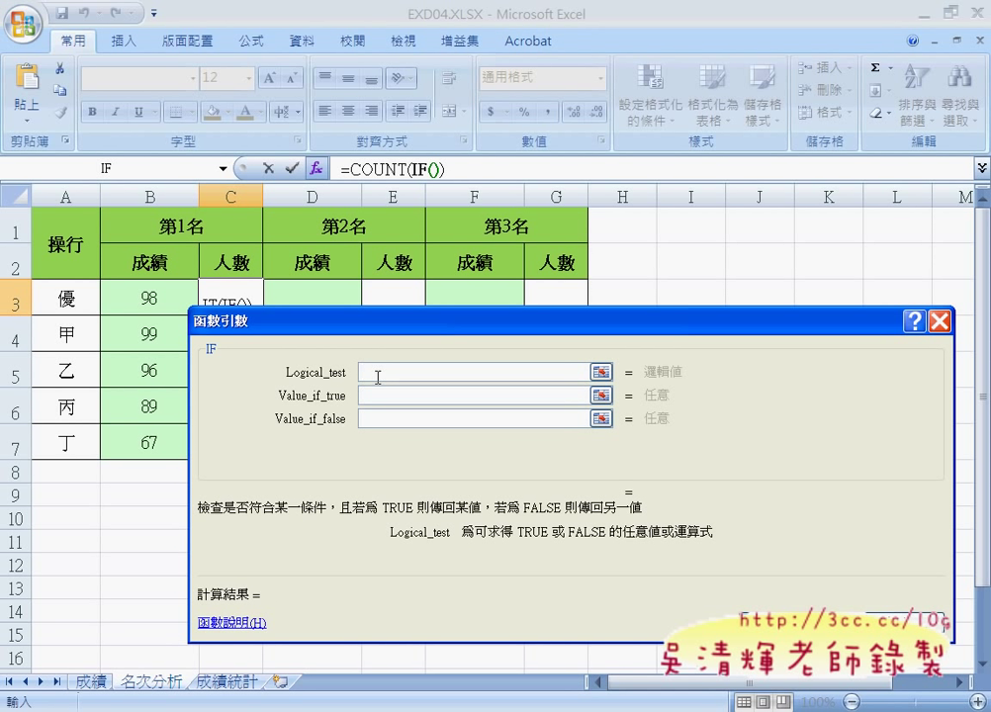
Set the nested IF's Logical_test to 操行=$A3, using the defined name 操行 and a column-absolute reference to A3
{"action": "key", "text": "F3"}
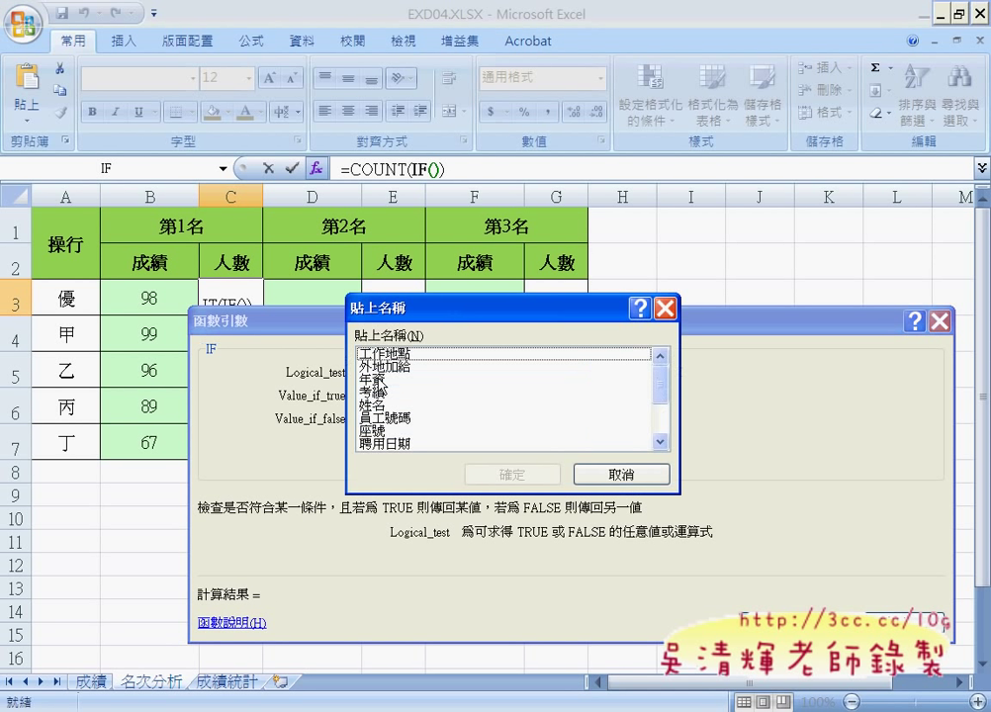
{"action": "left_click_drag", "start_coordinate": [659, 387], "coordinate": [659, 410]}
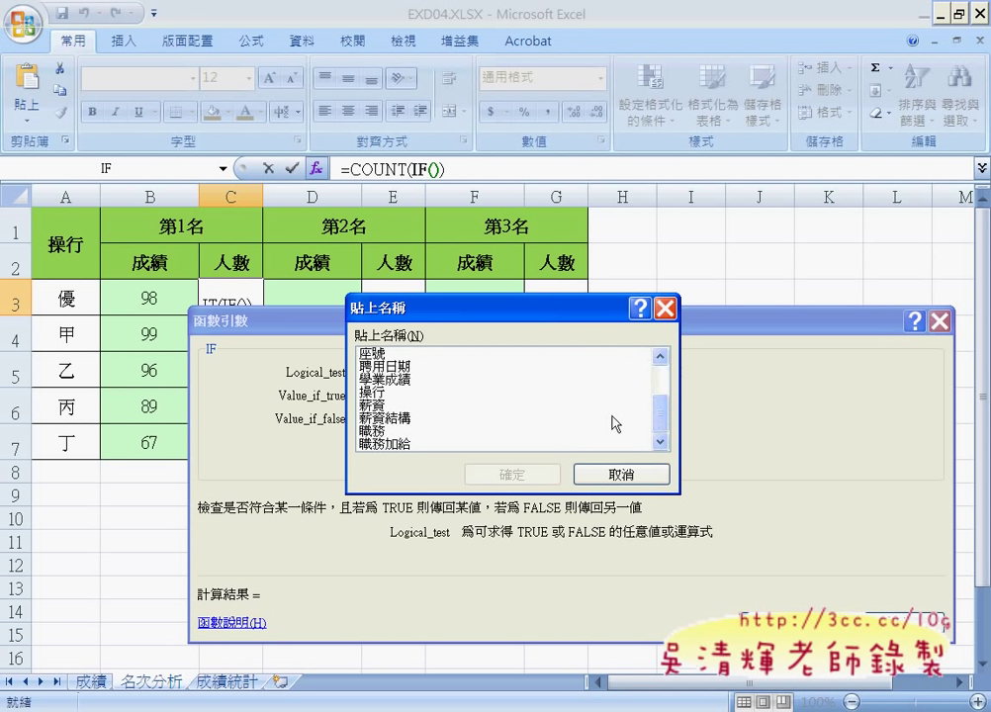
{"action": "left_click", "coordinate": [373, 392]}
{"action": "left_click", "coordinate": [506, 473]}
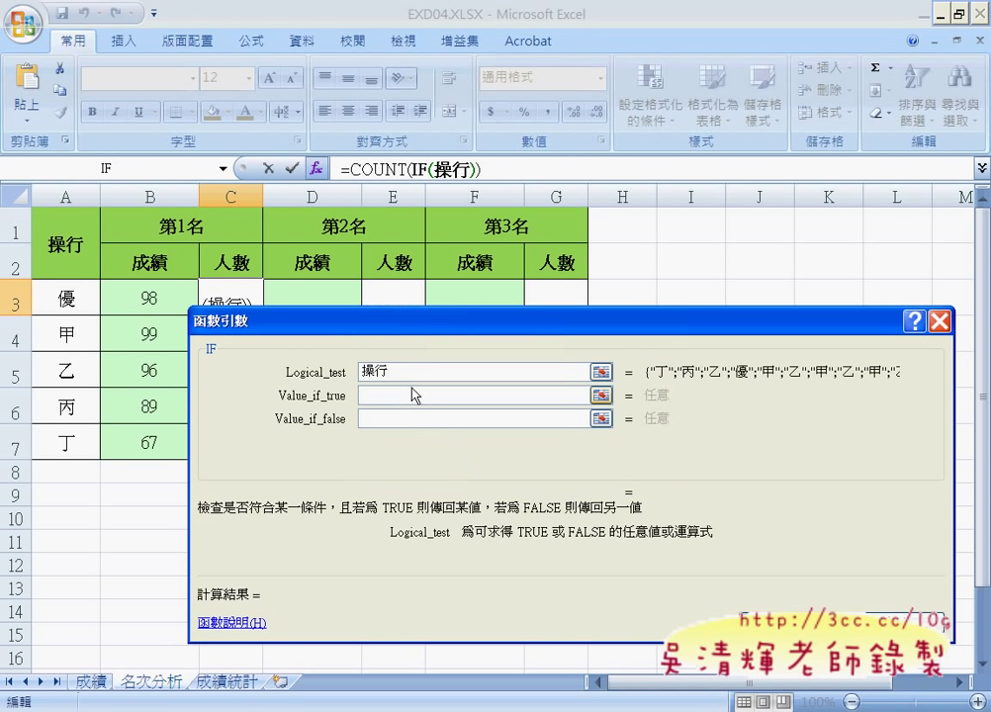
{"action": "type", "text": "="}
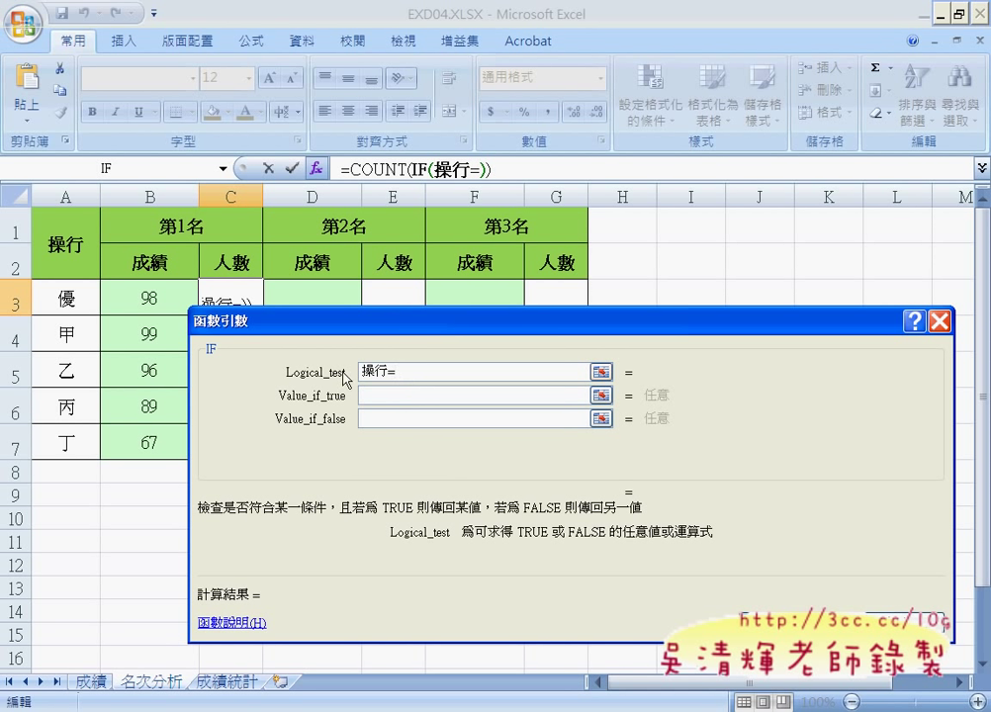
{"action": "left_click", "coordinate": [64, 298]}
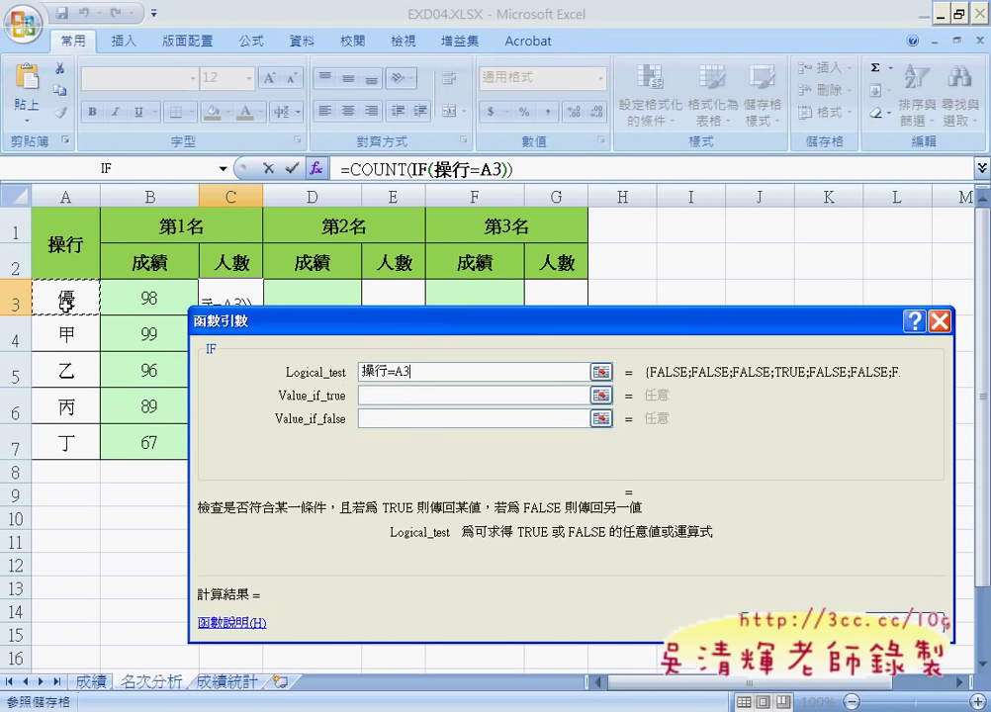
{"action": "left_click", "coordinate": [421, 373]}
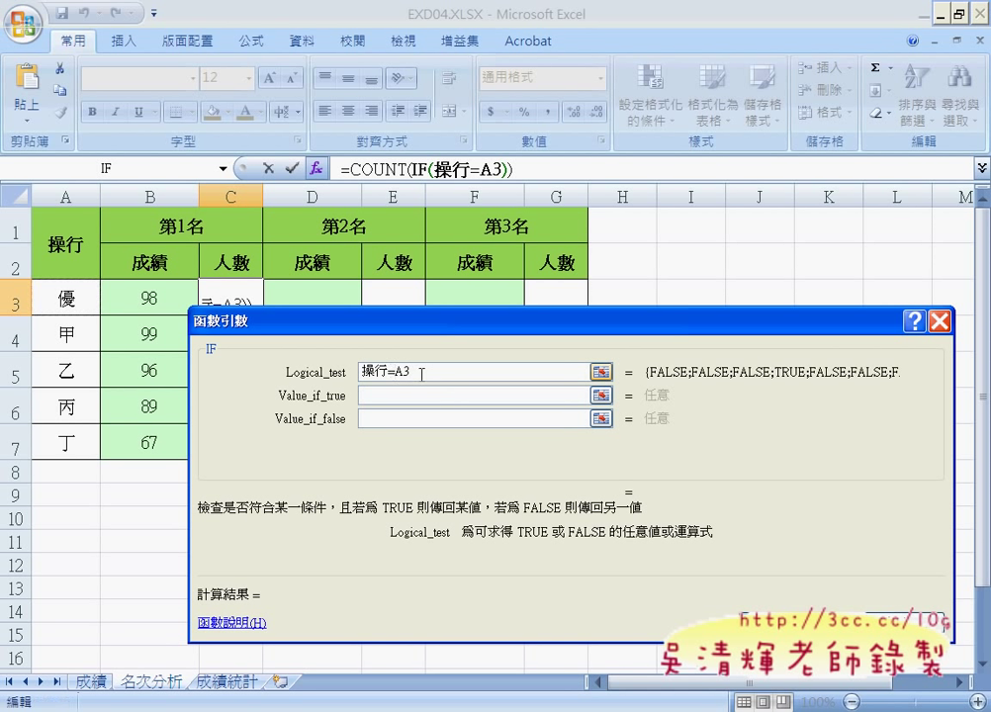
{"action": "key", "text": "F4"}
{"action": "key", "text": "F4"}
{"action": "key", "text": "F4"}
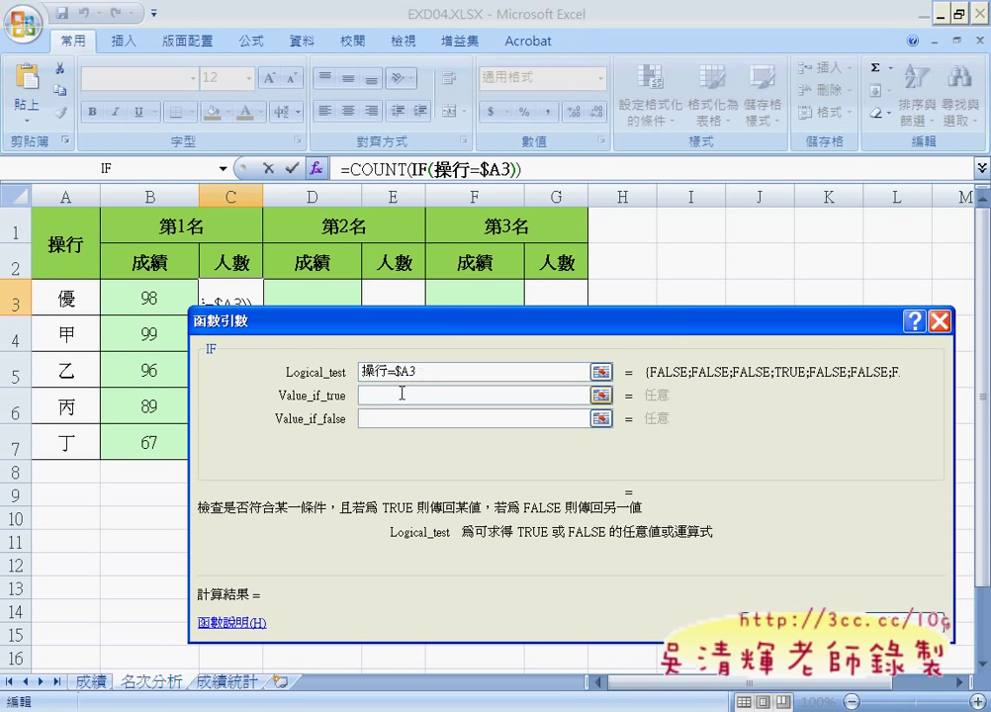
Nest a second IF function in the Value_if_true argument of the IF in C3
{"action": "left_click", "coordinate": [397, 397]}
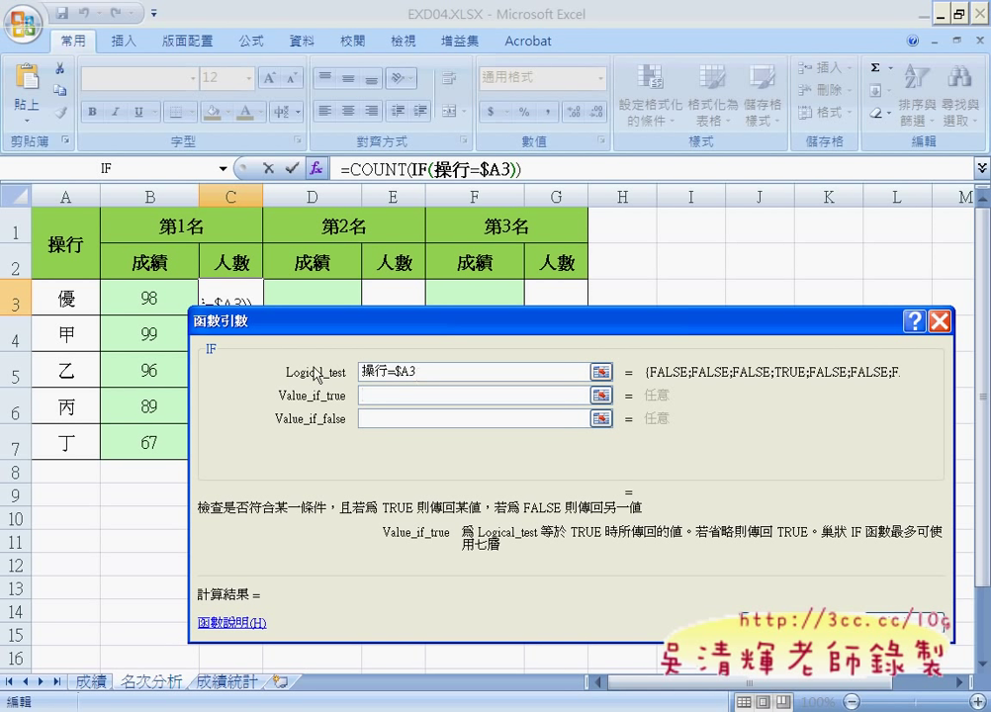
{"action": "left_click", "coordinate": [225, 169]}
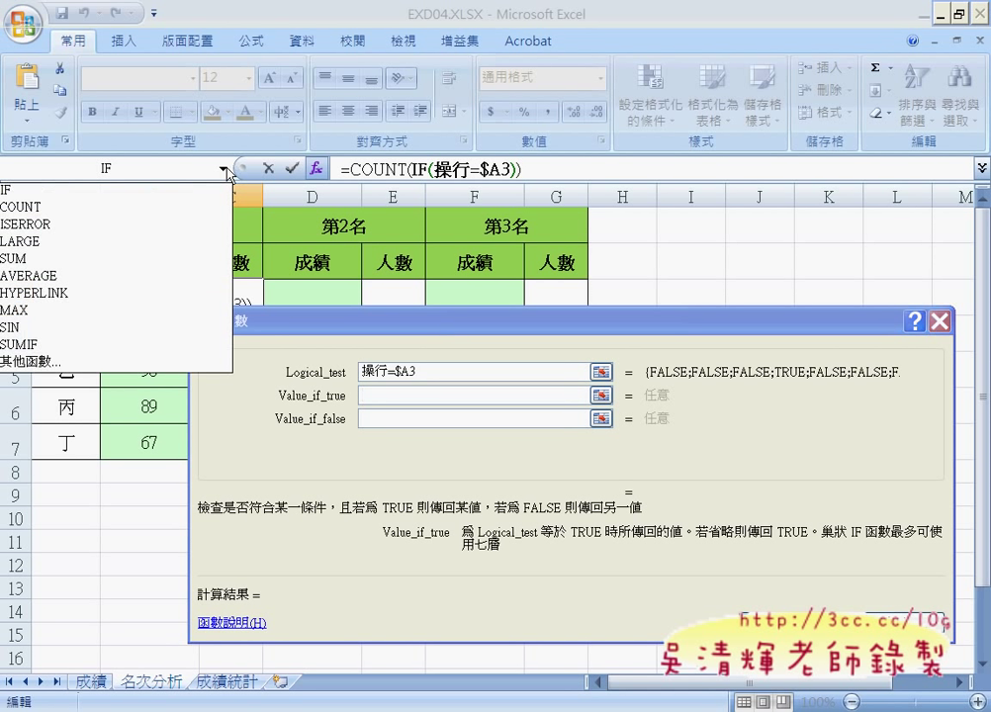
{"action": "left_click", "coordinate": [372, 397]}
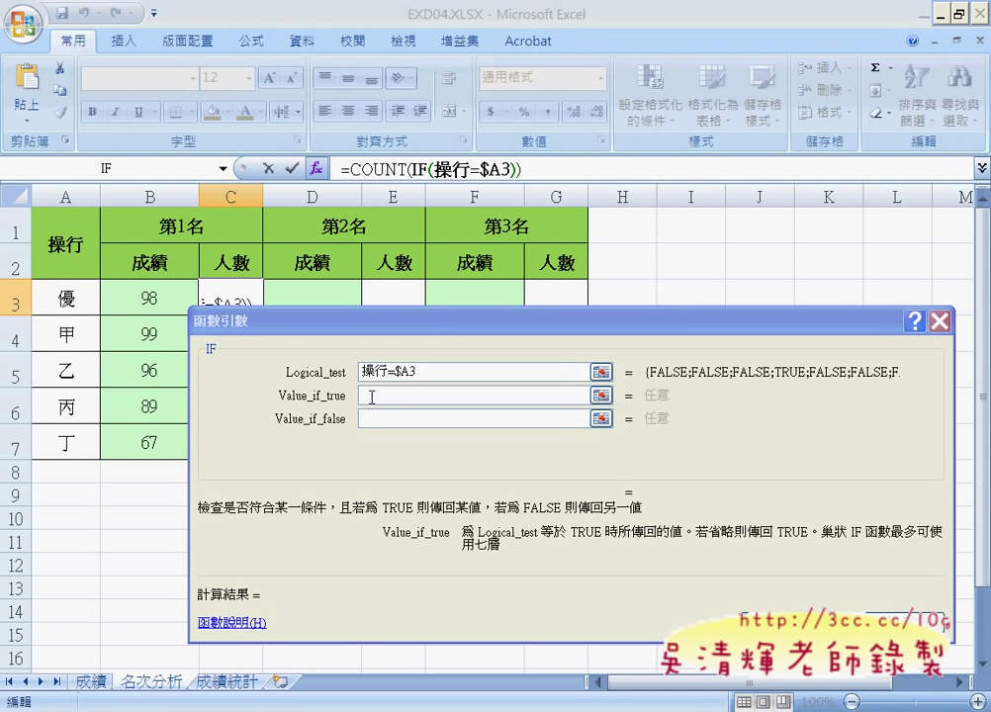
{"action": "left_click", "coordinate": [224, 170]}
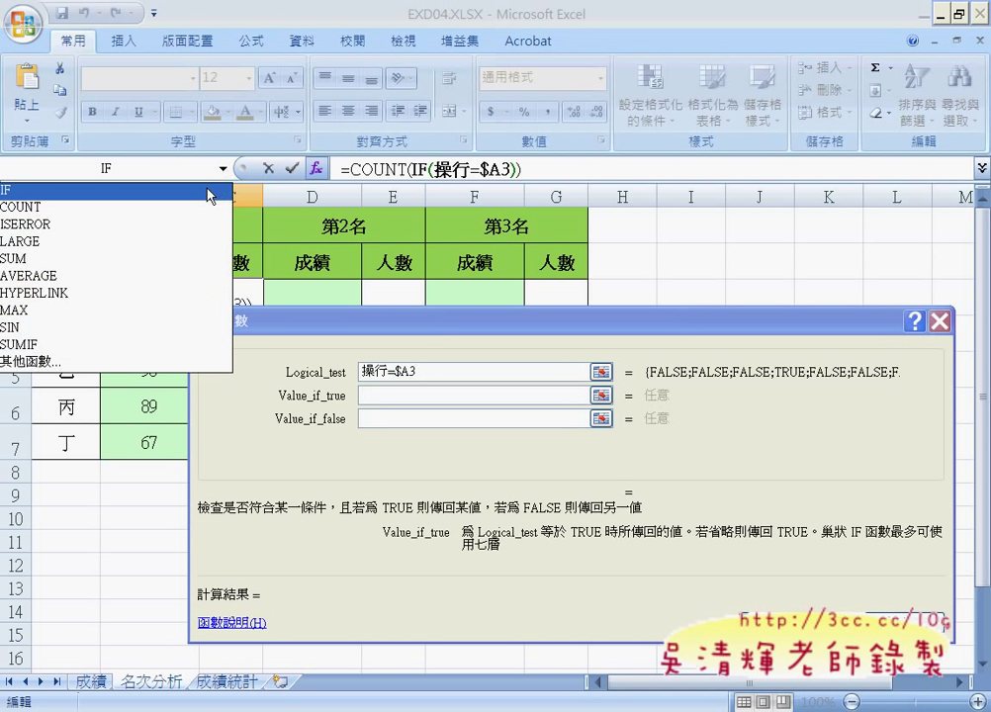
{"action": "left_click", "coordinate": [209, 194]}
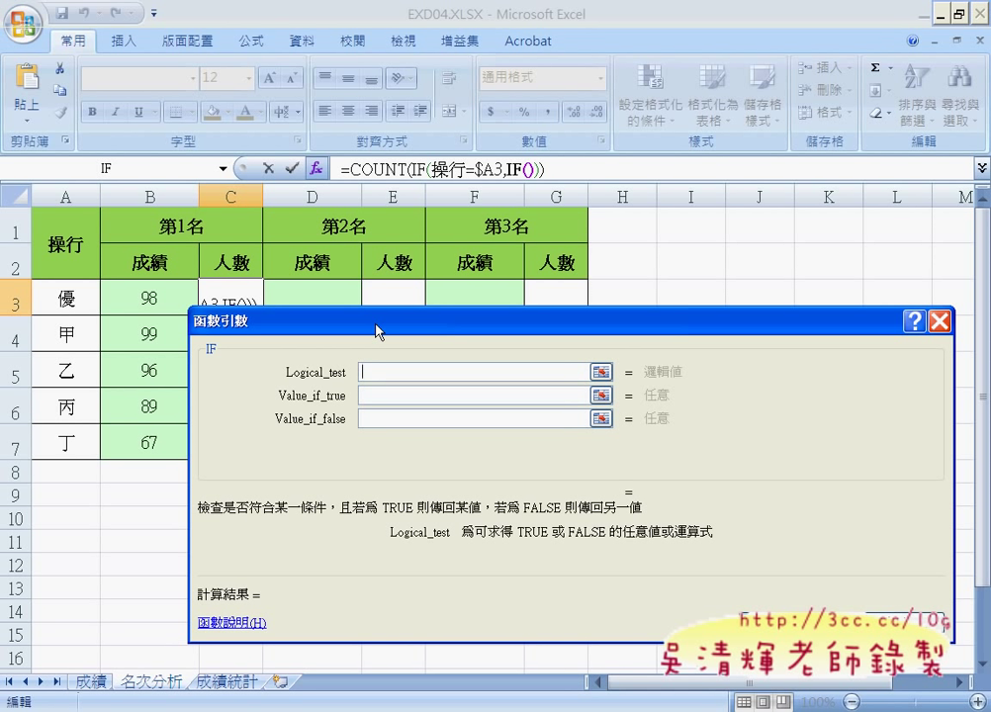
Set the inner IF's Logical_test to 學業成績=B3, using the defined name 學業成績
{"action": "key", "text": "F3"}
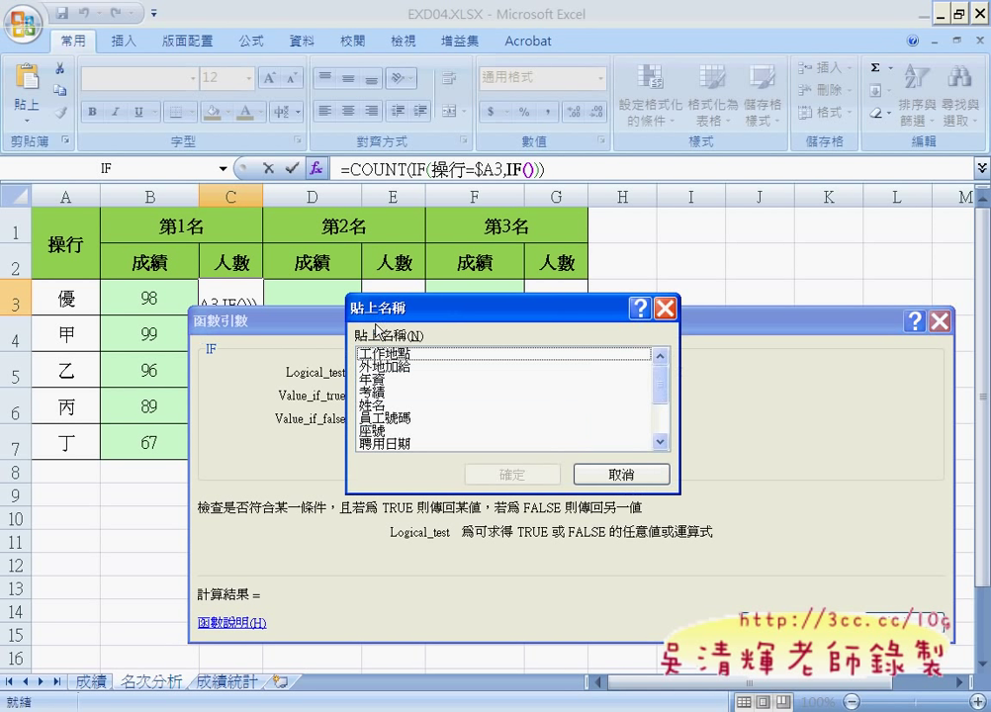
{"action": "left_click_drag", "start_coordinate": [659, 385], "coordinate": [665, 419]}
{"action": "left_click", "coordinate": [435, 379]}
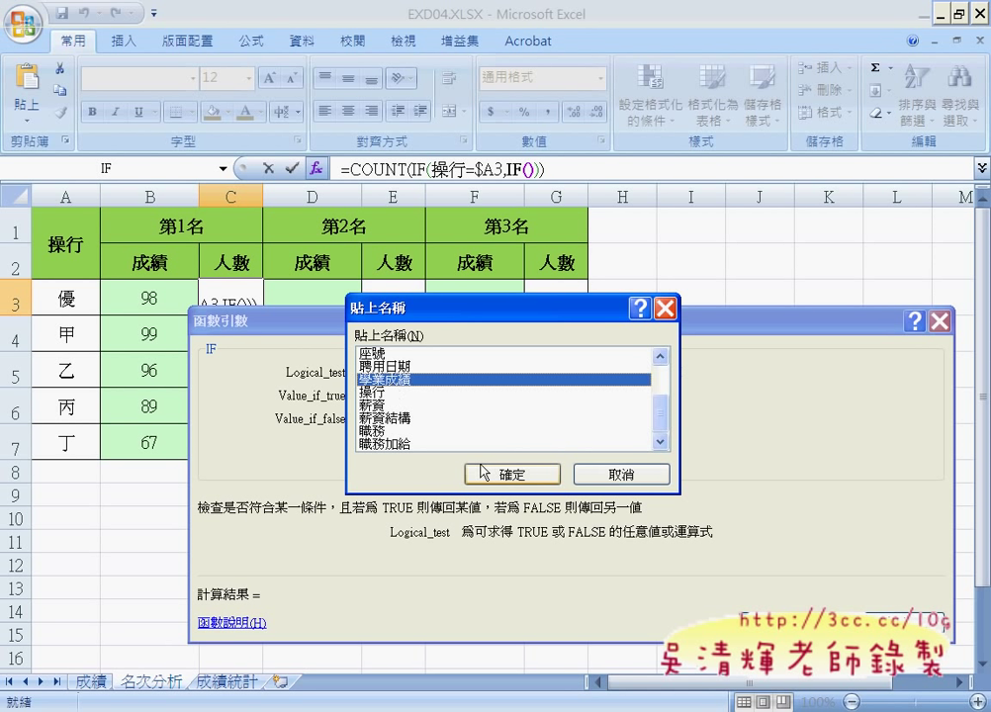
{"action": "left_click", "coordinate": [511, 475]}
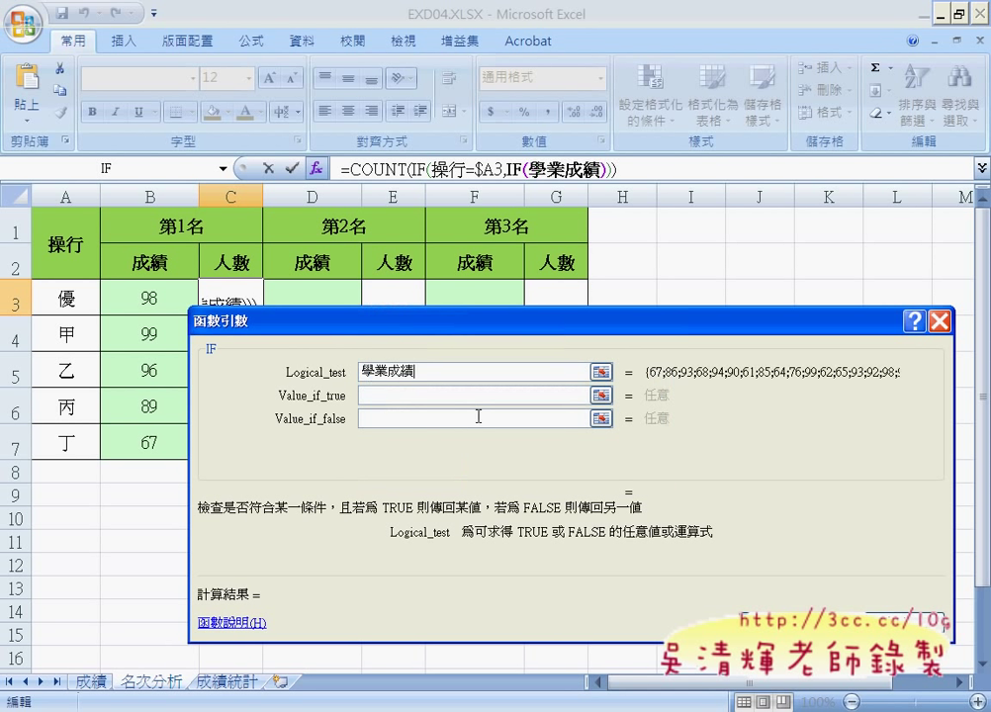
{"action": "type", "text": "="}
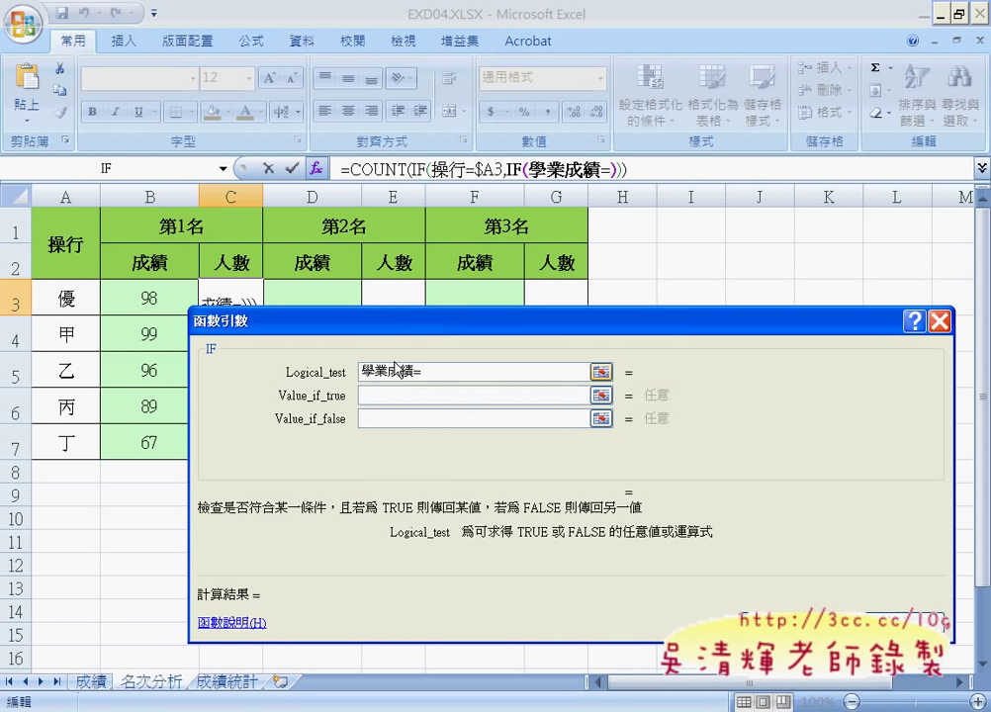
{"action": "left_click", "coordinate": [141, 294]}
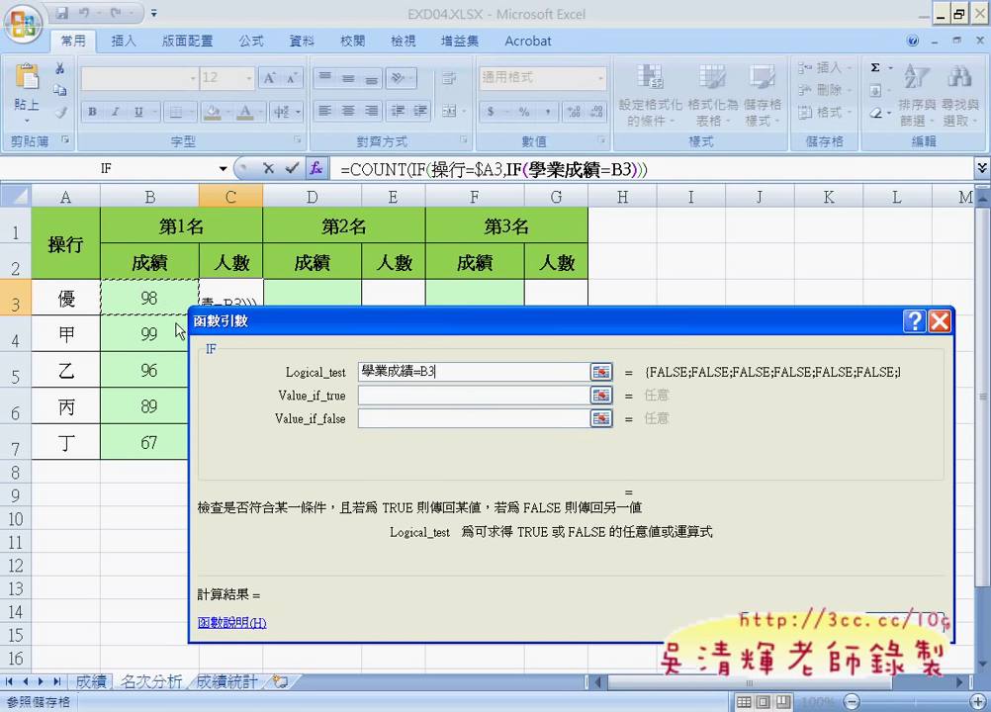
Set the inner IF's Value_if_true to the defined name 學業成績 and accept the C3 formula
{"action": "left_click", "coordinate": [387, 397]}
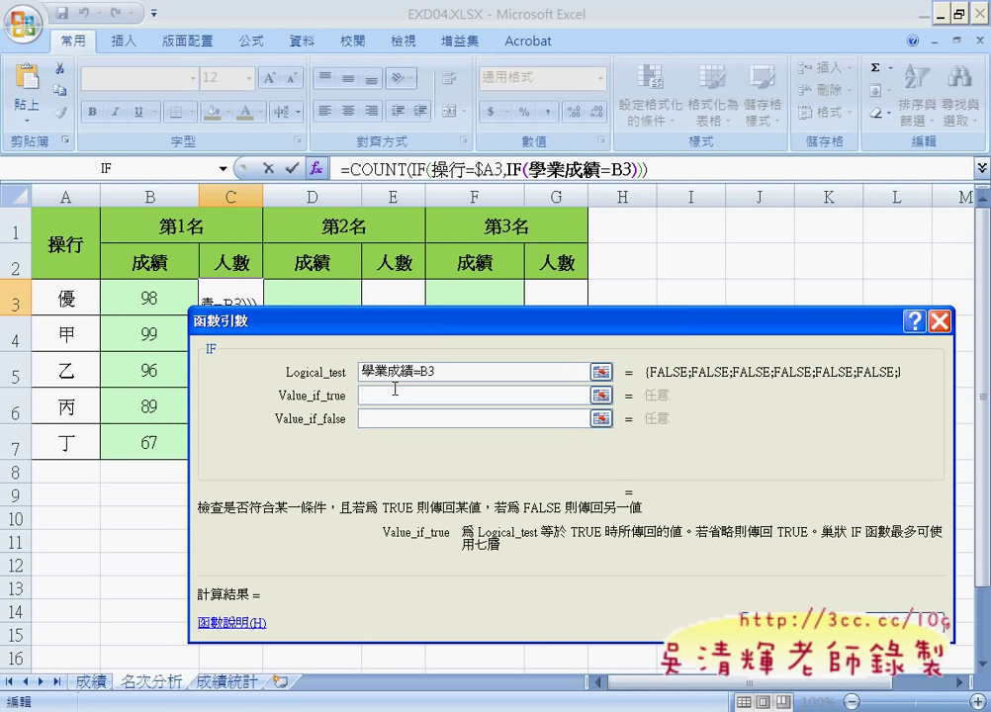
{"action": "key", "text": "F3"}
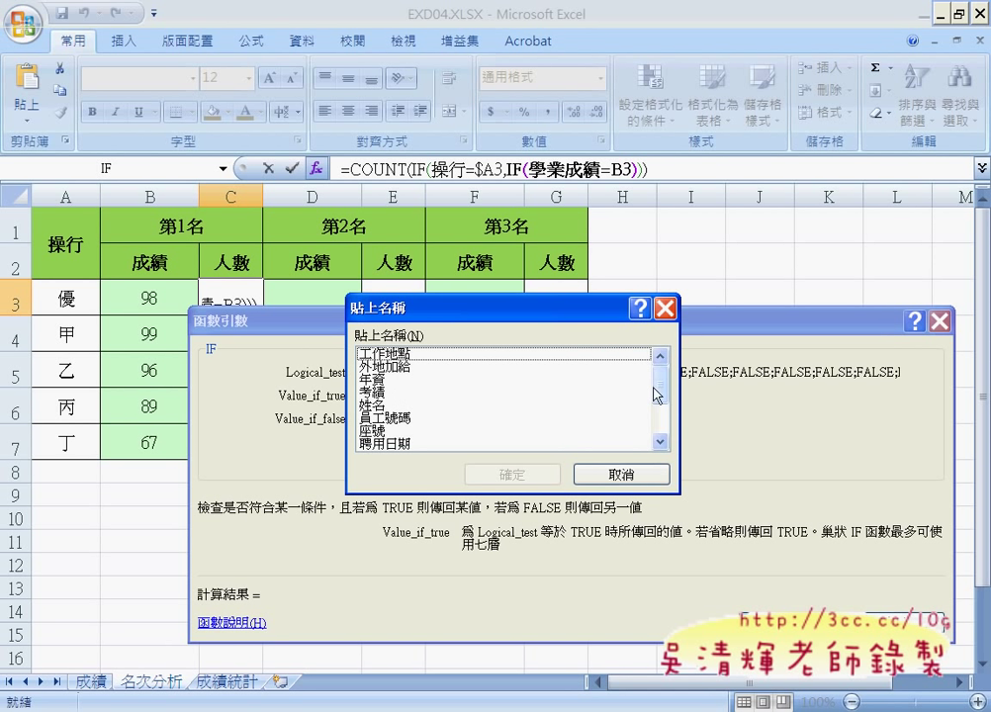
{"action": "scroll", "coordinate": [514, 415], "scroll_direction": "down", "scroll_amount": 1}
{"action": "left_click", "coordinate": [441, 419]}
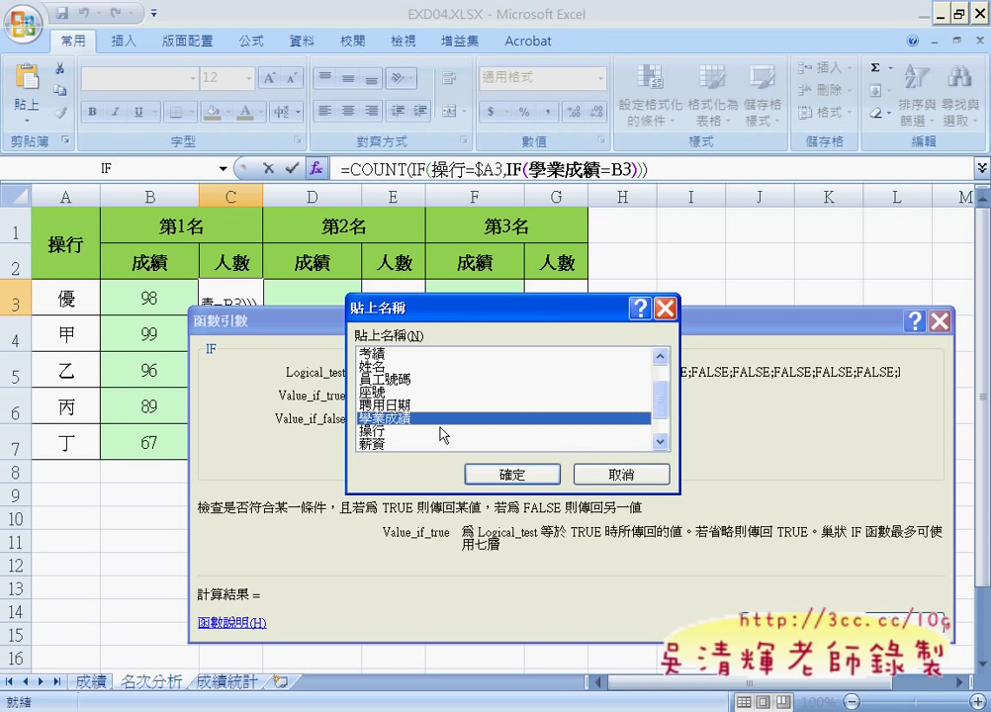
{"action": "left_click", "coordinate": [511, 474]}
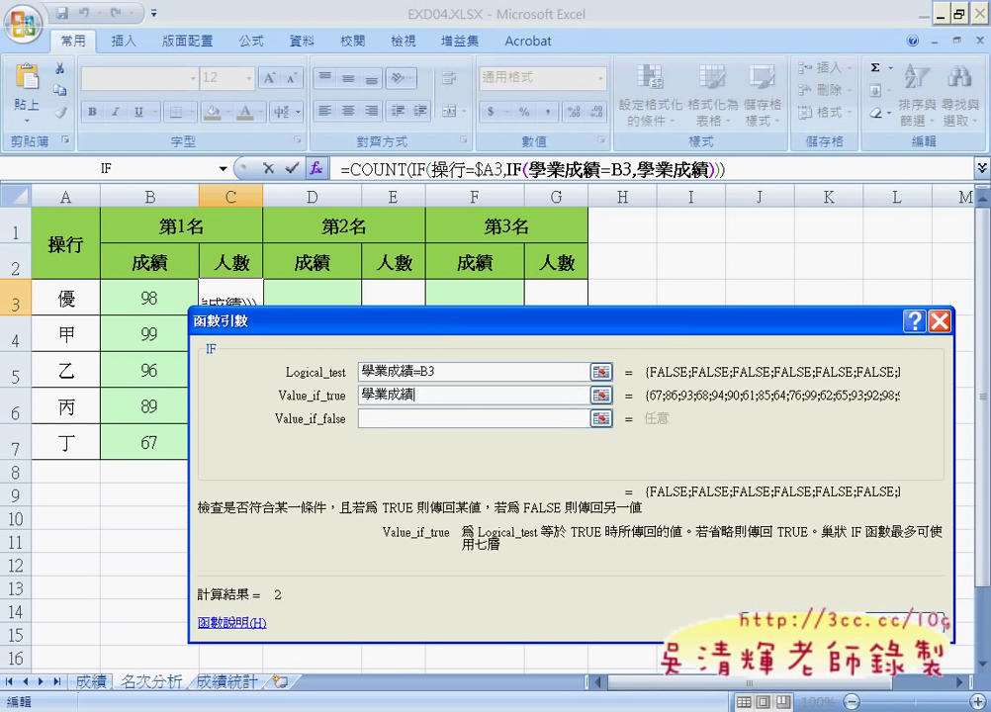
{"action": "key", "text": "Return"}
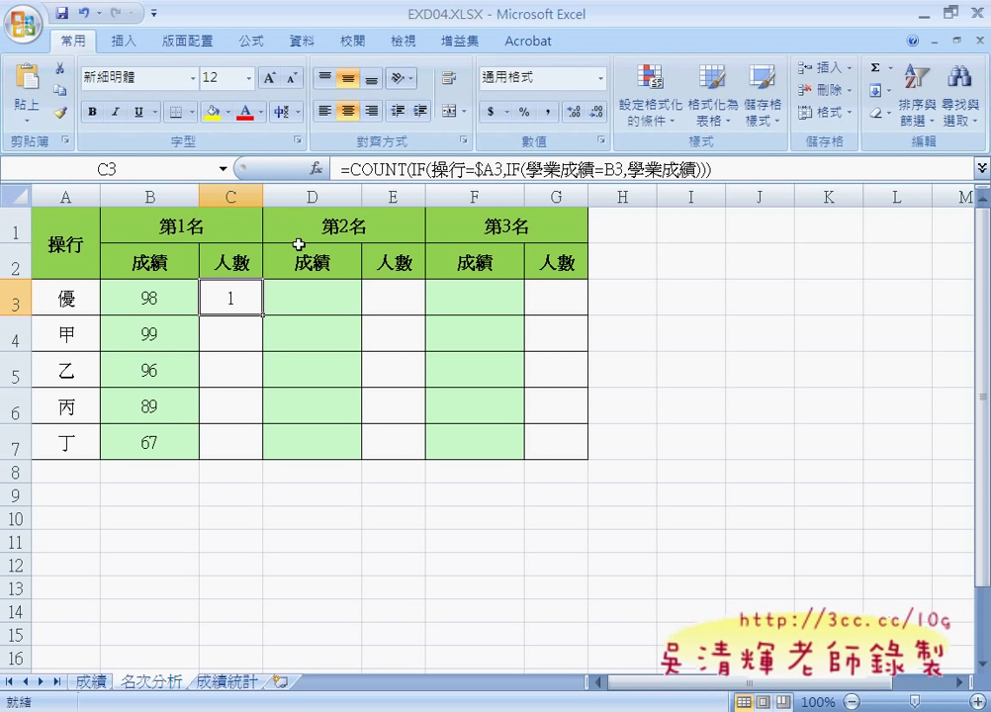
Re-enter the C3 COUNT formula as an array formula and fill it down to C7
{"action": "left_click", "coordinate": [389, 169]}
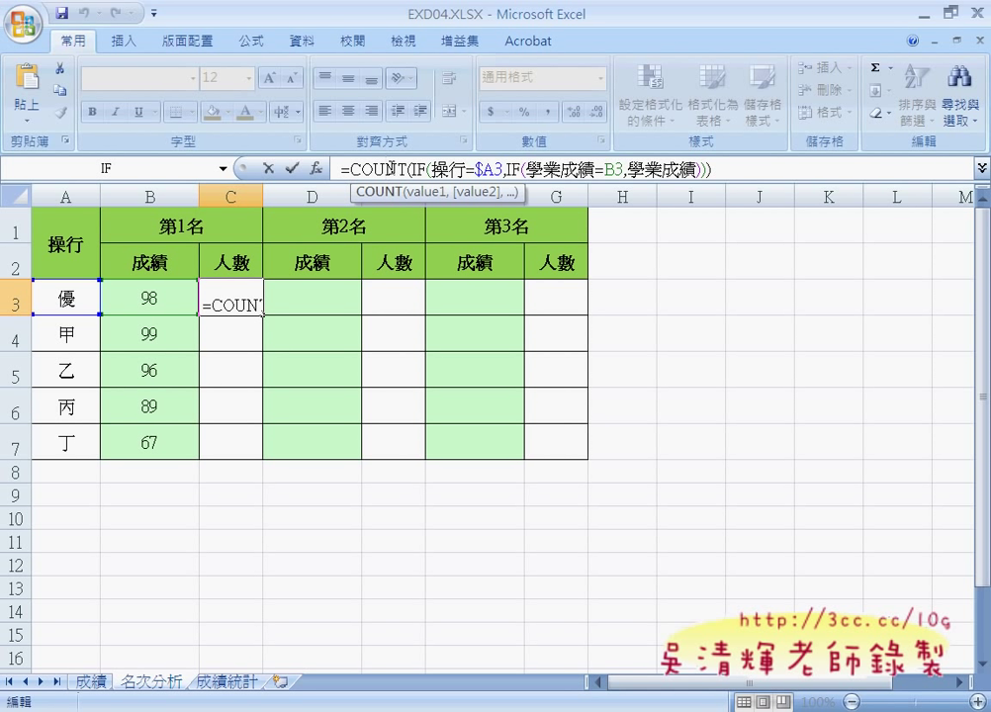
{"action": "key", "text": "ctrl+shift+Return"}
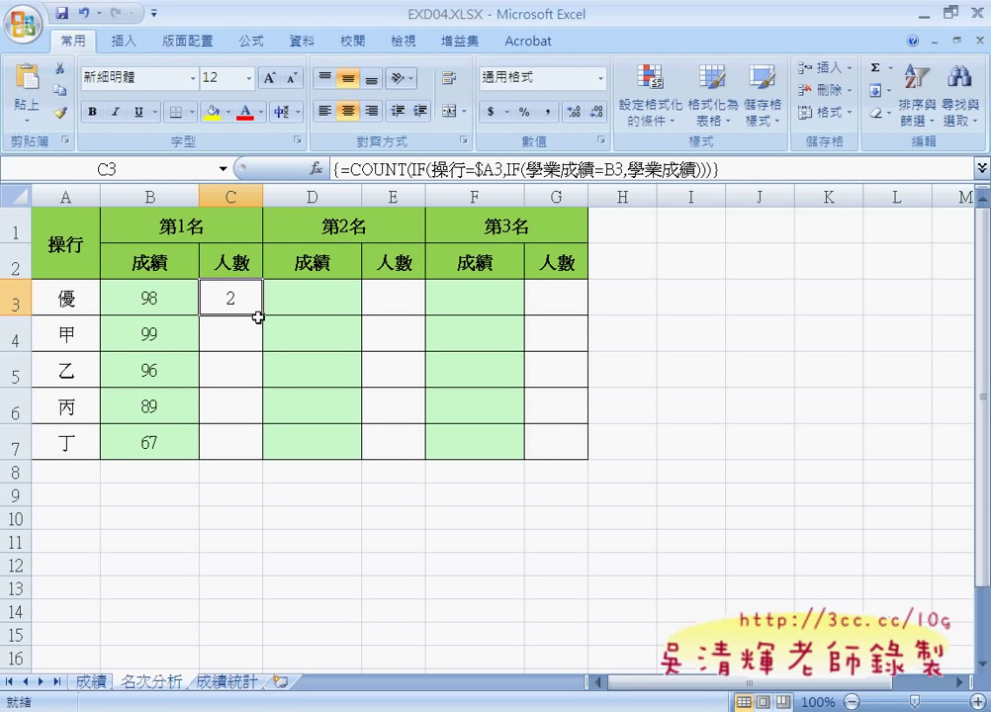
{"action": "left_click_drag", "start_coordinate": [262, 315], "coordinate": [262, 458]}
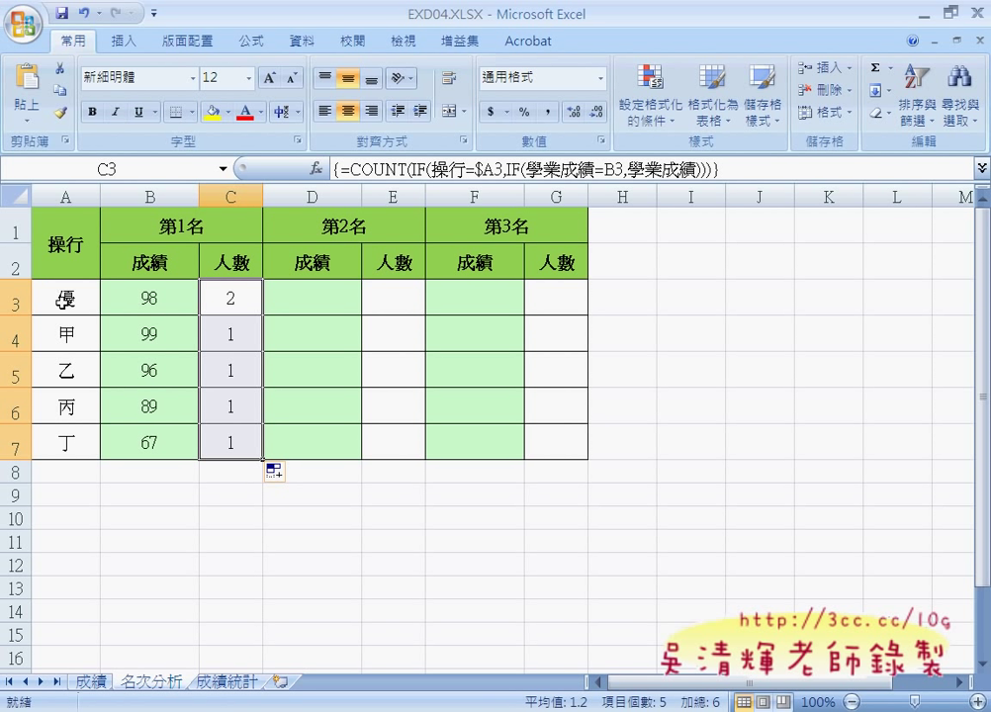
Copy the full formula text of B3 in the expanded formula bar, keeping B3 as an array formula
{"action": "left_click", "coordinate": [325, 299]}
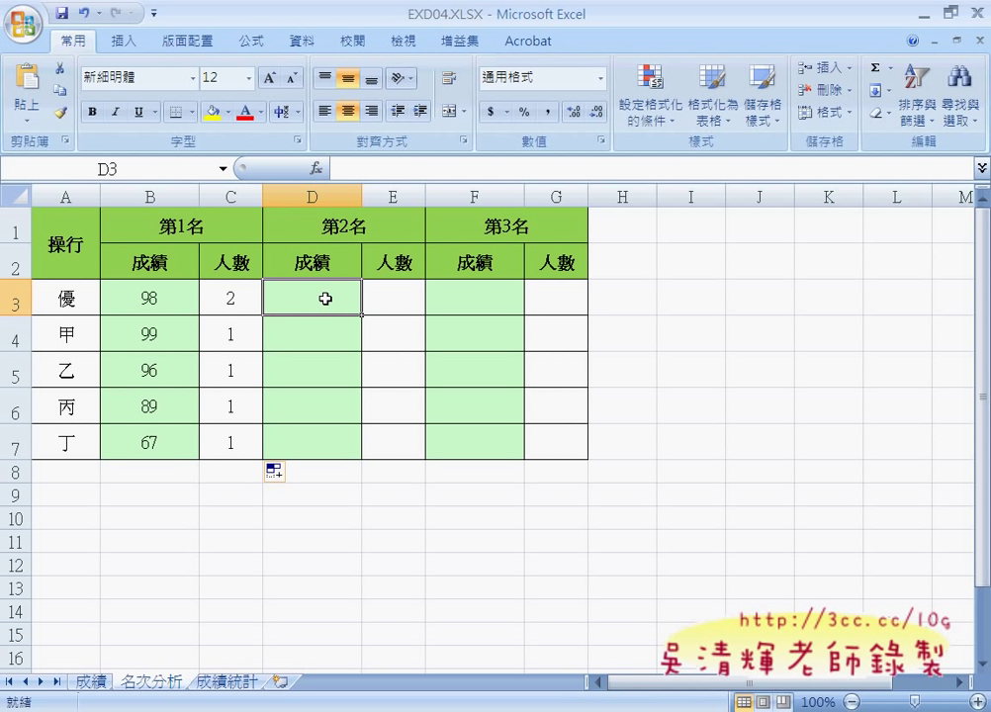
{"action": "left_click", "coordinate": [166, 299]}
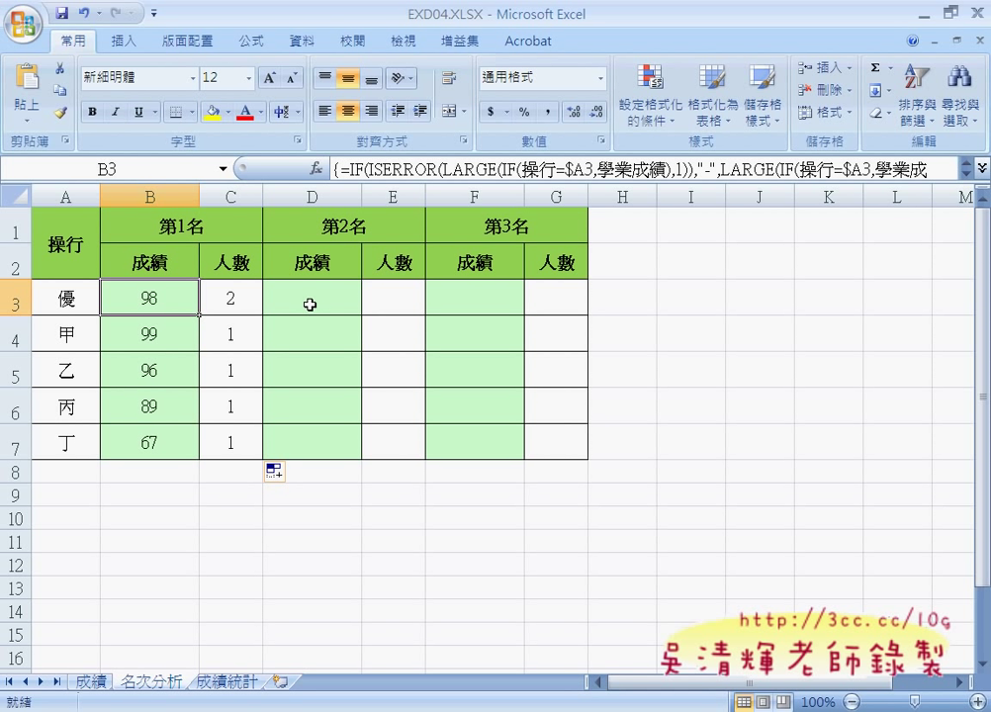
{"action": "left_click", "coordinate": [344, 169]}
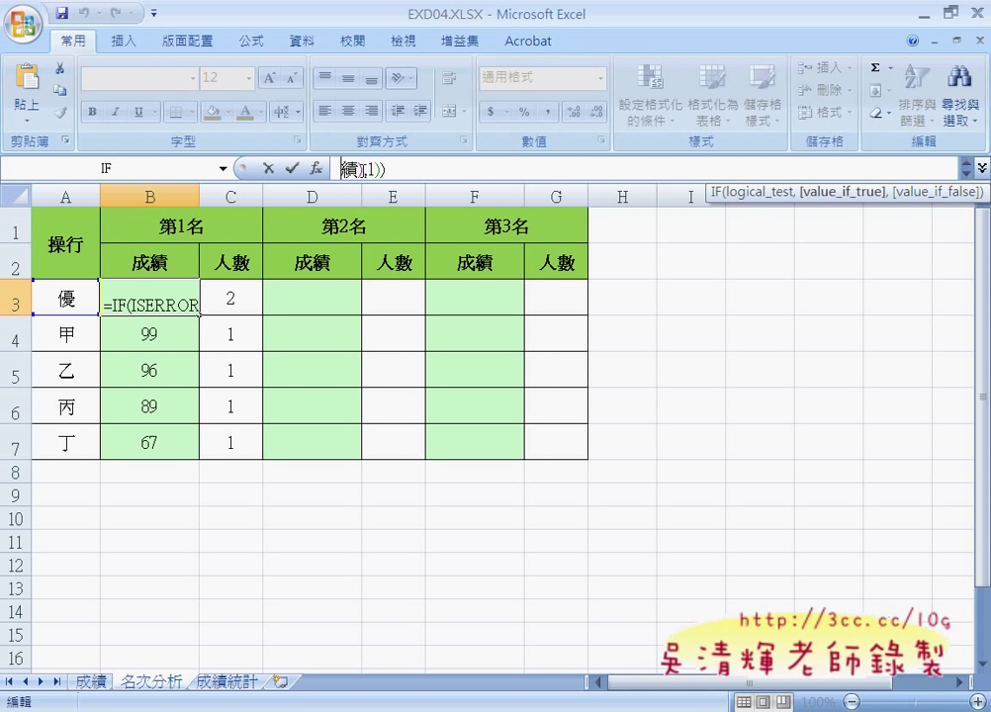
{"action": "left_click_drag", "start_coordinate": [418, 170], "coordinate": [224, 170]}
{"action": "left_click", "coordinate": [420, 172]}
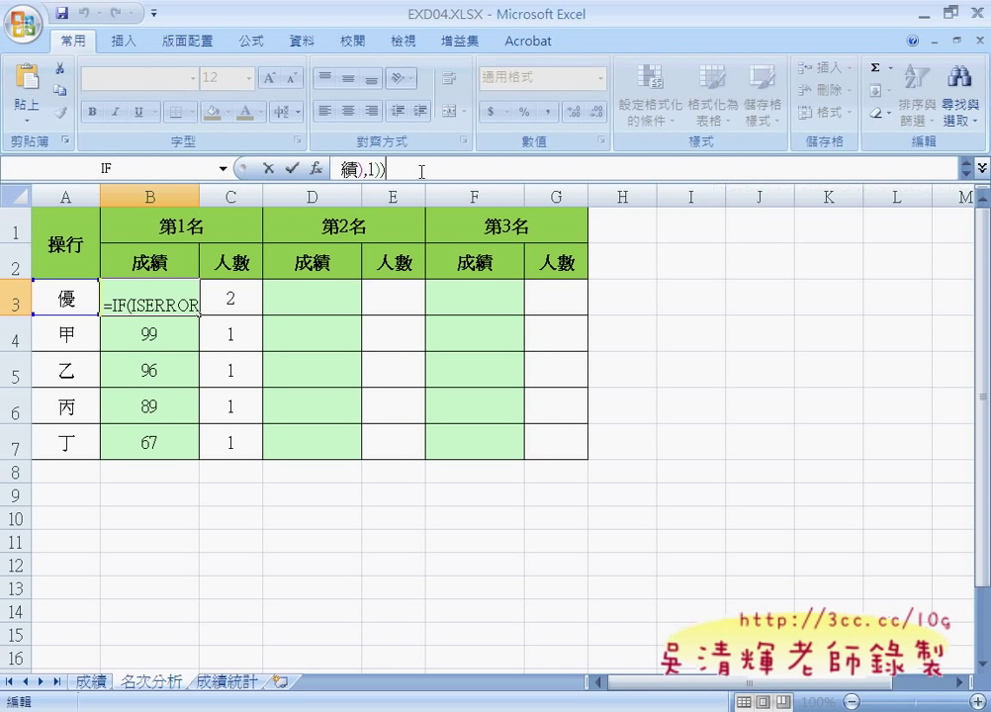
{"action": "left_click", "coordinate": [982, 170]}
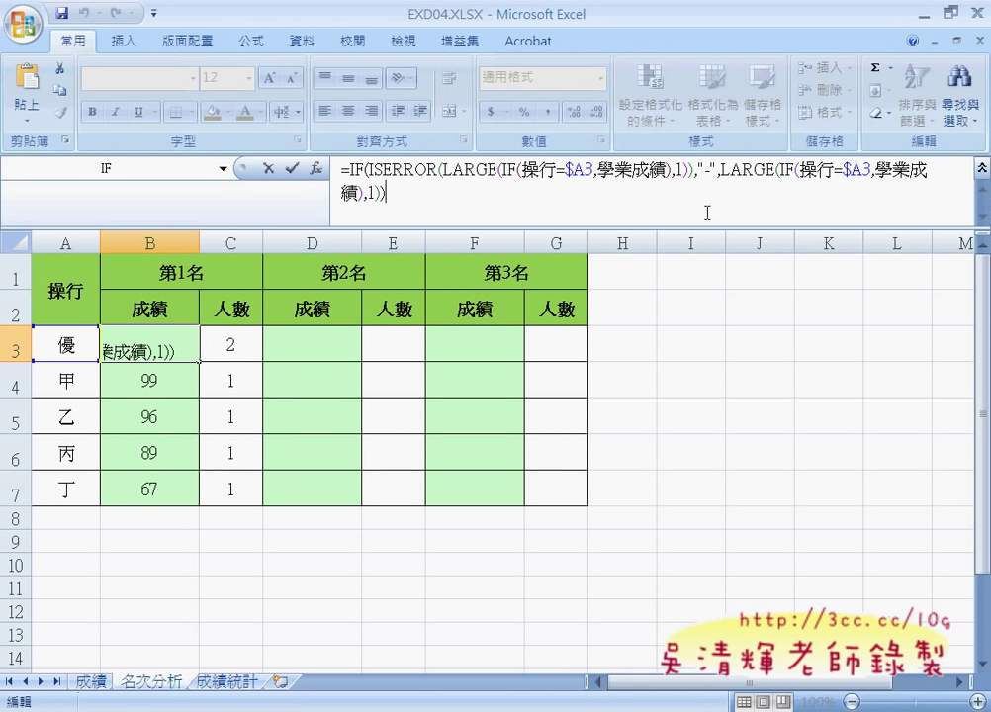
{"action": "left_click_drag", "start_coordinate": [427, 203], "coordinate": [333, 168]}
{"action": "key", "text": "ctrl+c"}
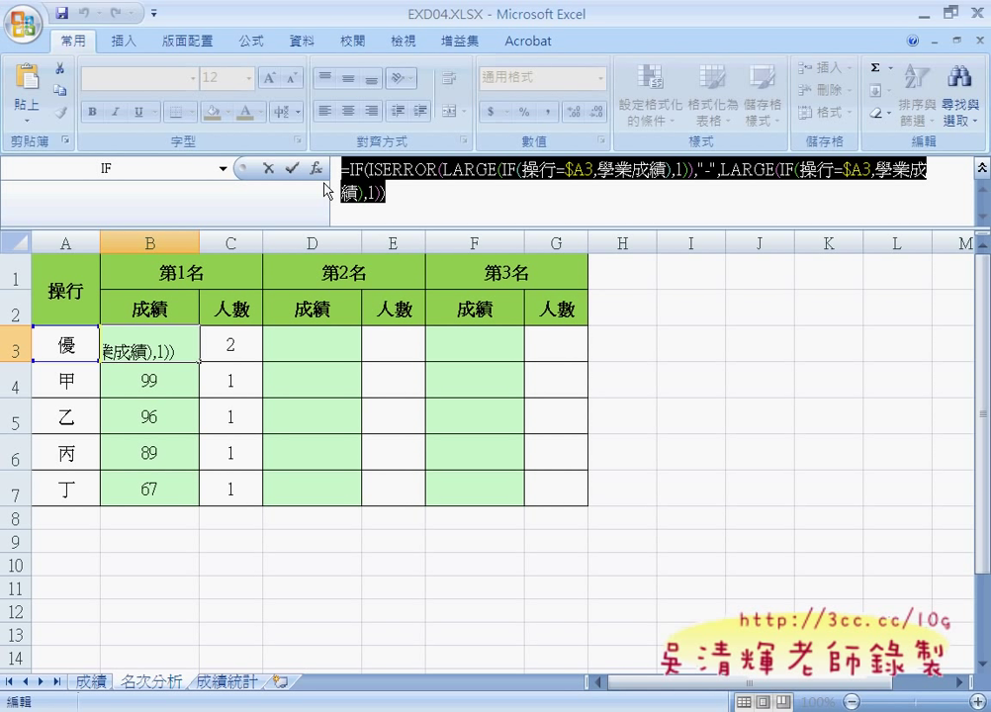
{"action": "key", "text": "ctrl+shift+Return"}
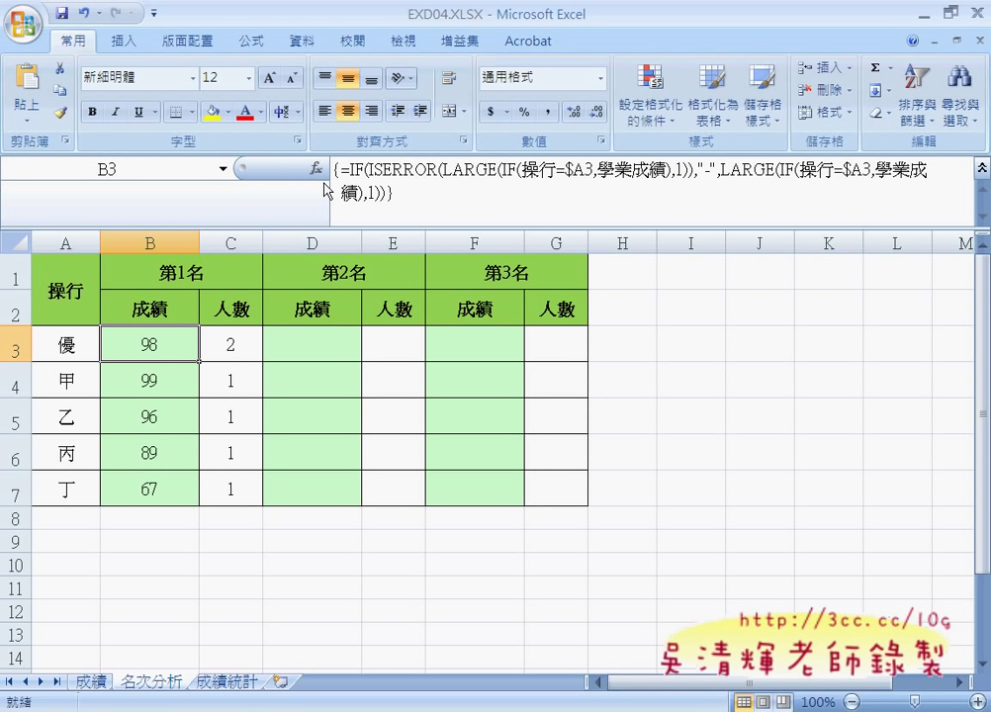
Paste the copied formula text into D3 as the basis for the 第2名 score
{"action": "left_click", "coordinate": [307, 345]}
{"action": "left_click", "coordinate": [367, 188]}
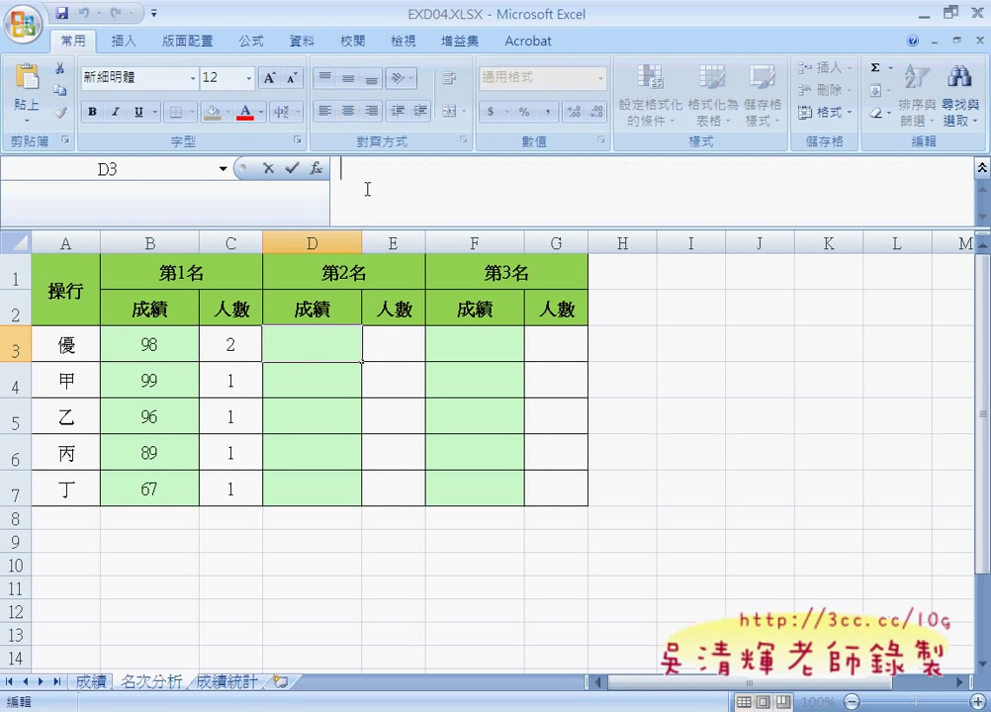
{"action": "key", "text": "ctrl+v"}
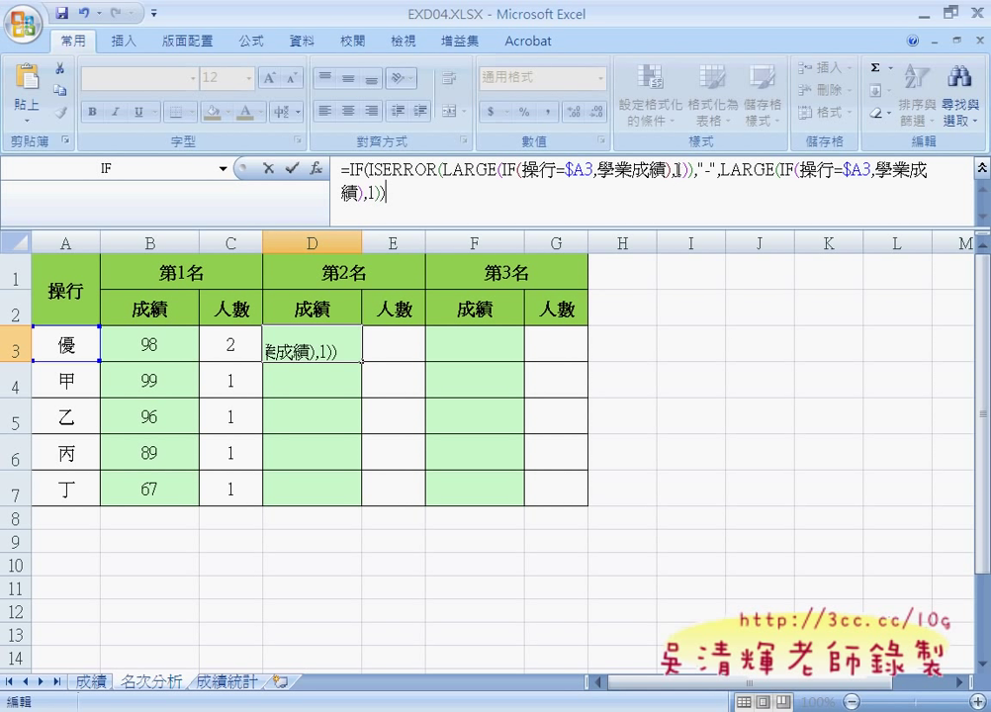
Try setting the rank argument of the first LARGE in D3's formula to 2
{"action": "double_click", "coordinate": [678, 170]}
{"action": "type", "text": "2"}
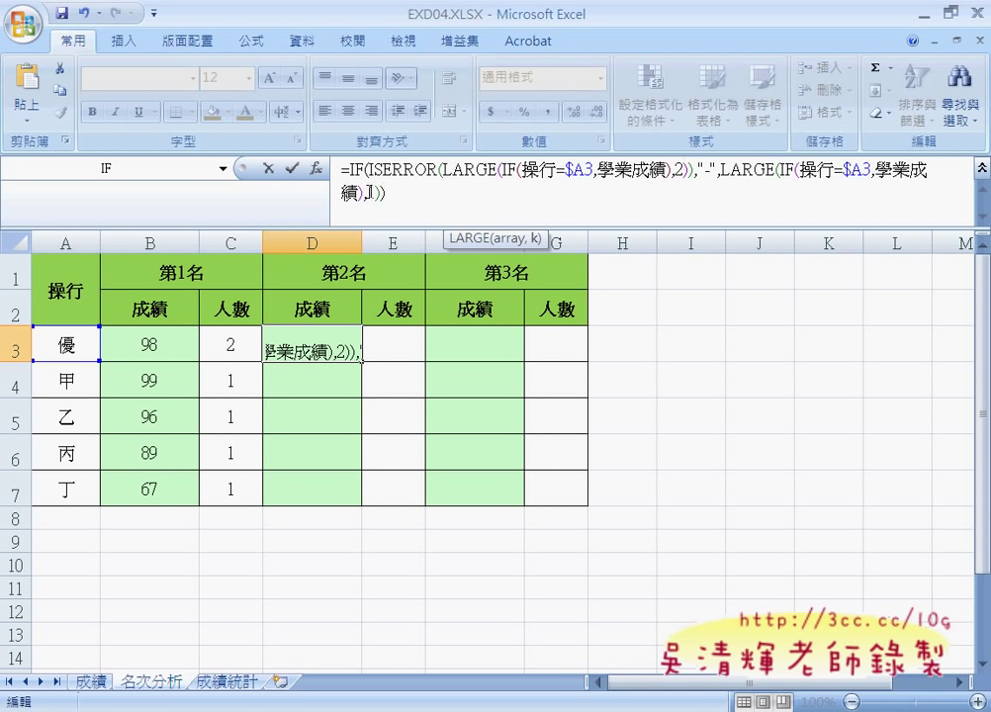
{"action": "double_click", "coordinate": [371, 194]}
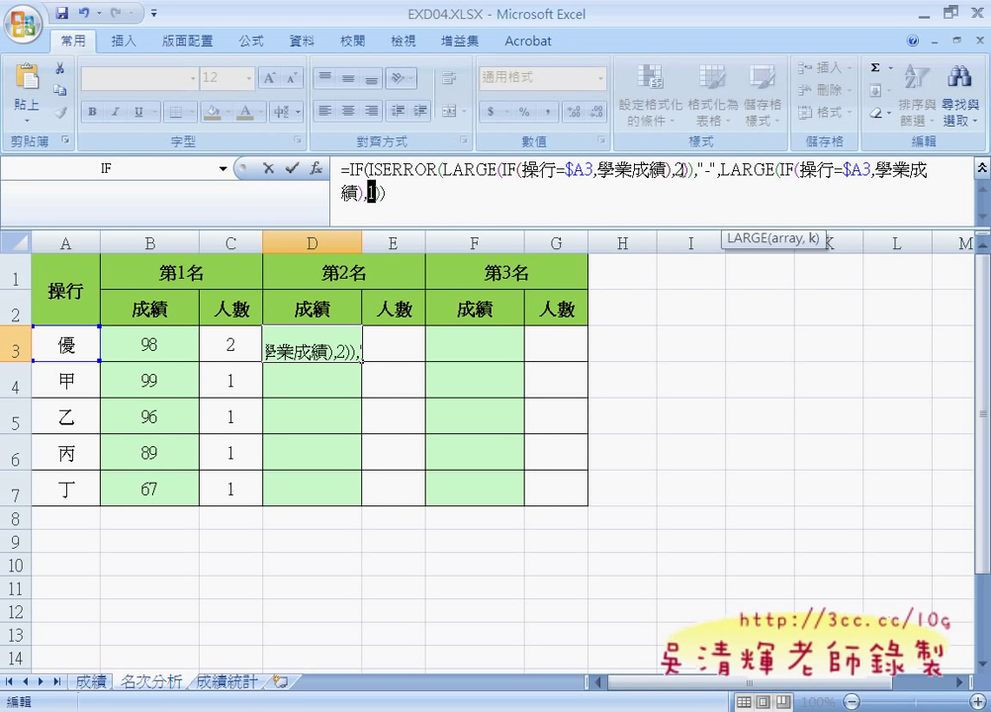
Set the rank argument of both LARGE functions in D3's formula to C3+1
{"action": "double_click", "coordinate": [678, 170]}
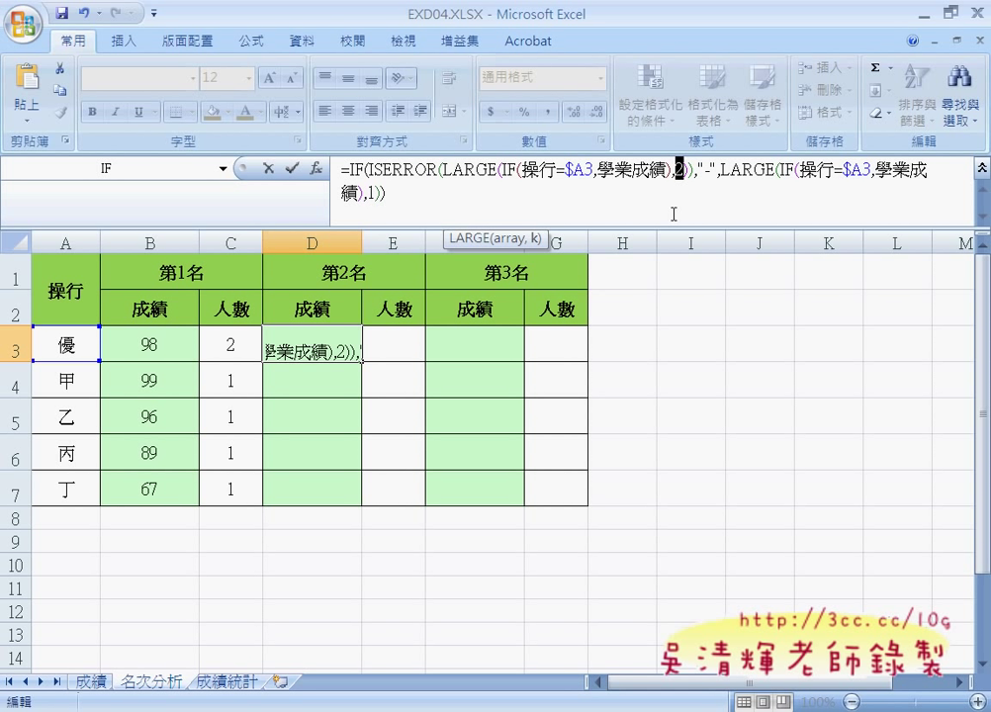
{"action": "type", "text": "1"}
{"action": "left_click", "coordinate": [222, 352]}
{"action": "type", "text": "+"}
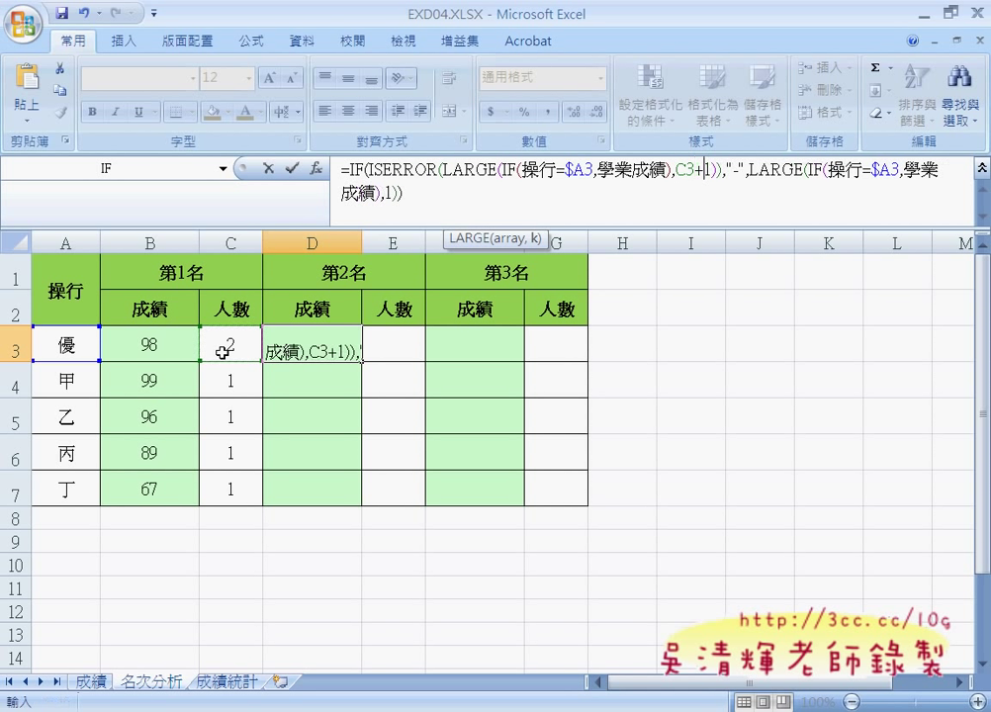
{"action": "left_click", "coordinate": [383, 194]}
{"action": "left_click", "coordinate": [225, 344]}
{"action": "type", "text": "+"}
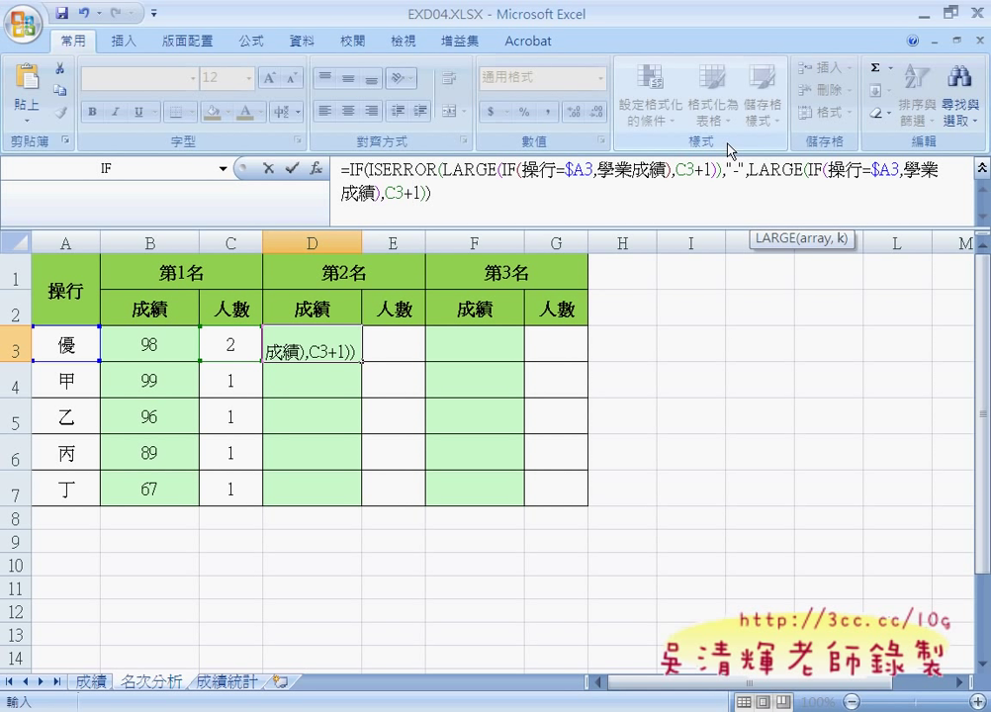
Enter the D3 formula as an array formula and fill it down to D7
{"action": "left_click", "coordinate": [450, 190]}
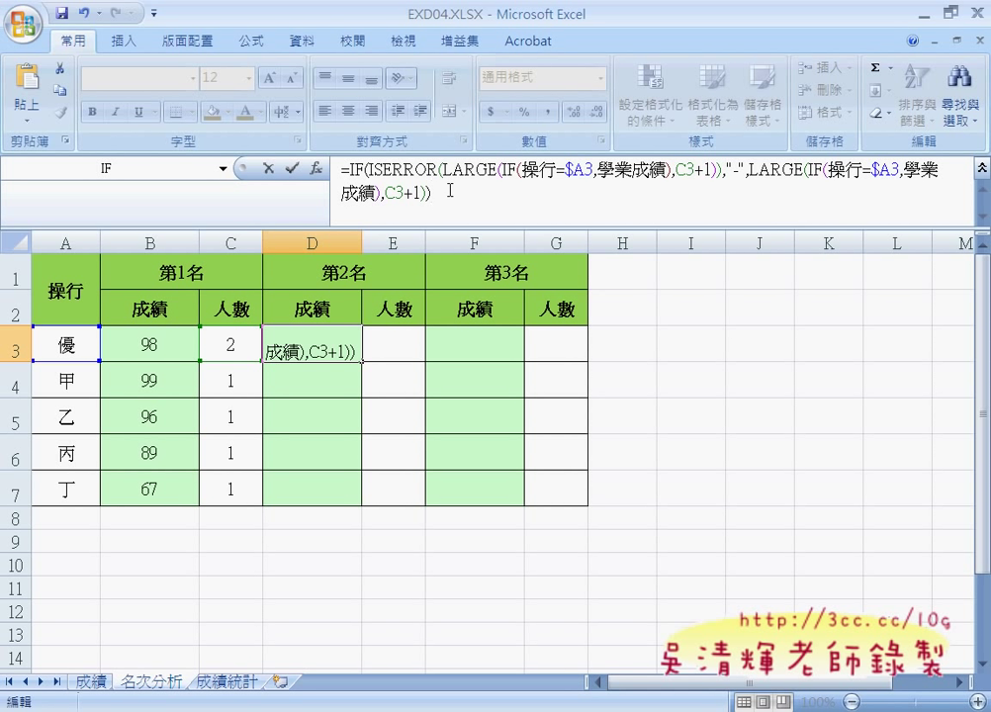
{"action": "key", "text": "ctrl+shift+Return"}
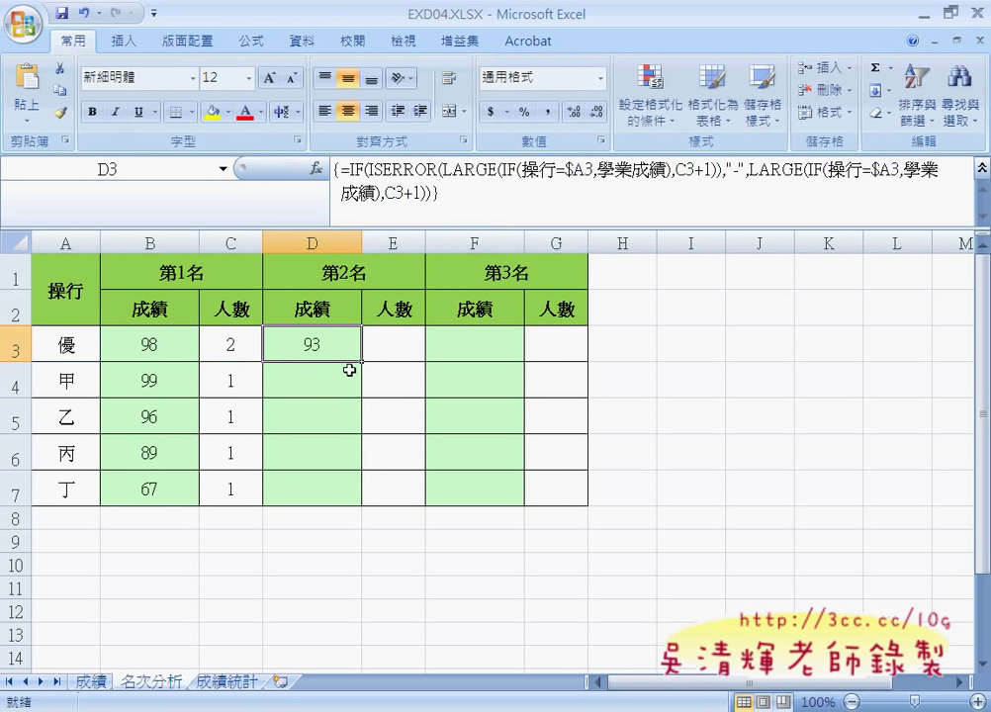
{"action": "left_click_drag", "start_coordinate": [357, 366], "coordinate": [363, 491]}
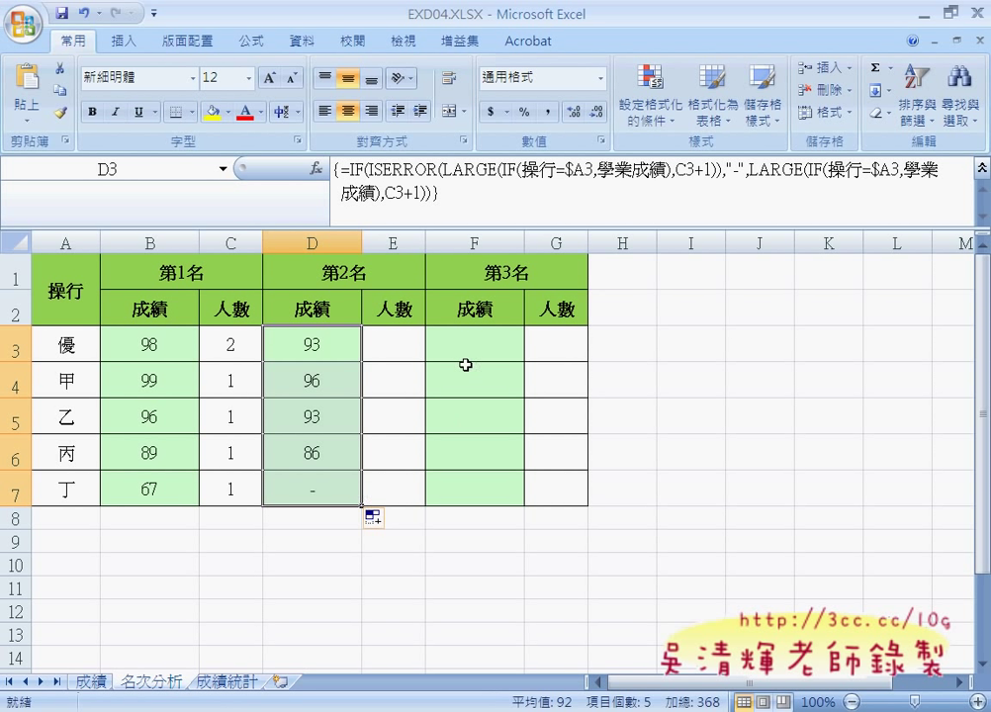
Paste the copied IF/ISERROR/LARGE formula text into F3 as the basis for the 第3名 score
{"action": "left_click", "coordinate": [317, 494]}
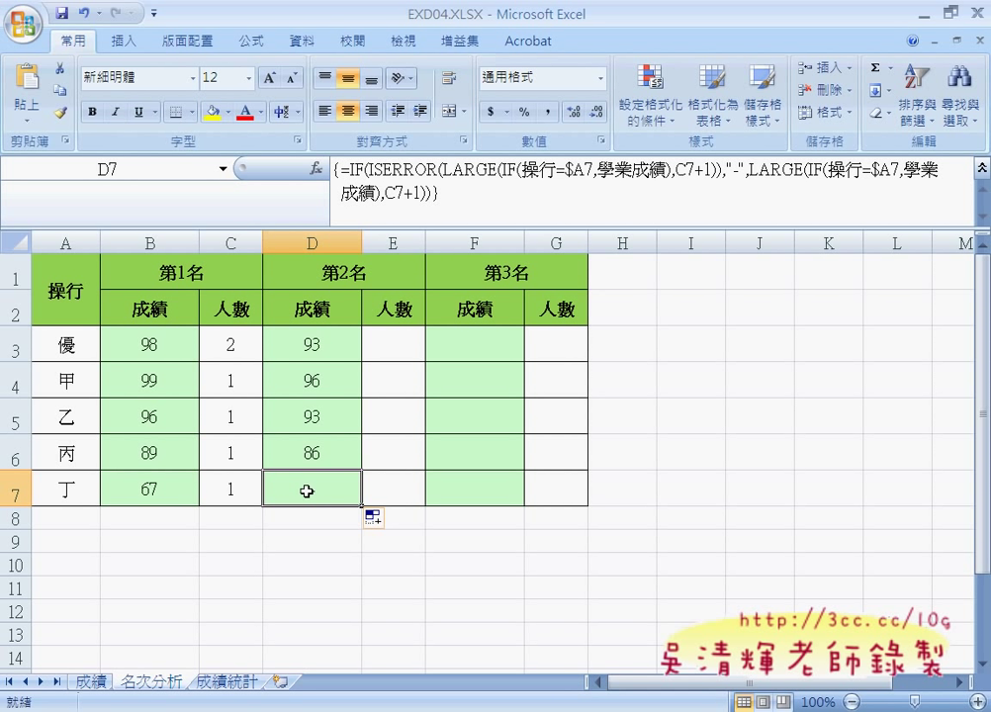
{"action": "left_click", "coordinate": [500, 344]}
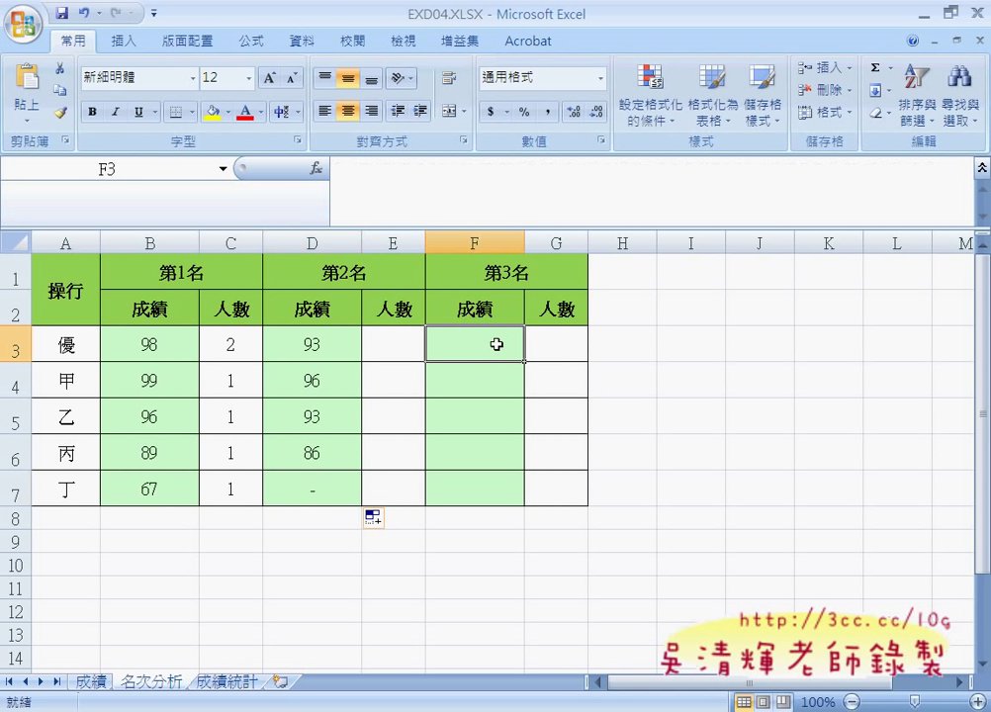
{"action": "left_click", "coordinate": [421, 189]}
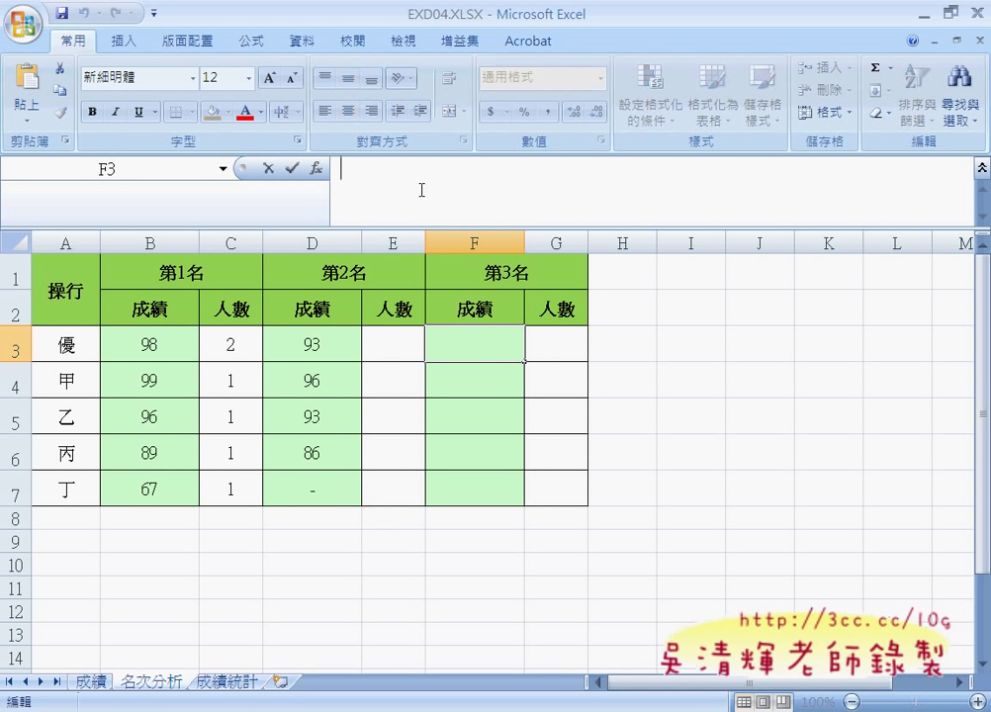
{"action": "key", "text": "ctrl+v"}
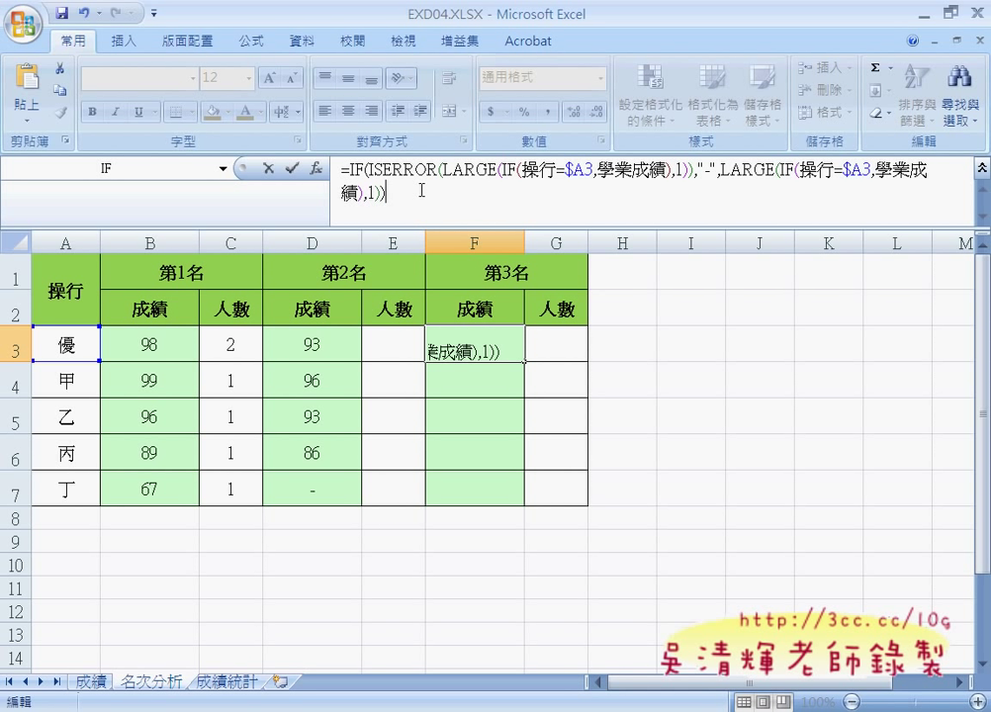
Set the rank argument of both LARGE functions in F3's formula to C3+E3+1
{"action": "left_click", "coordinate": [675, 169]}
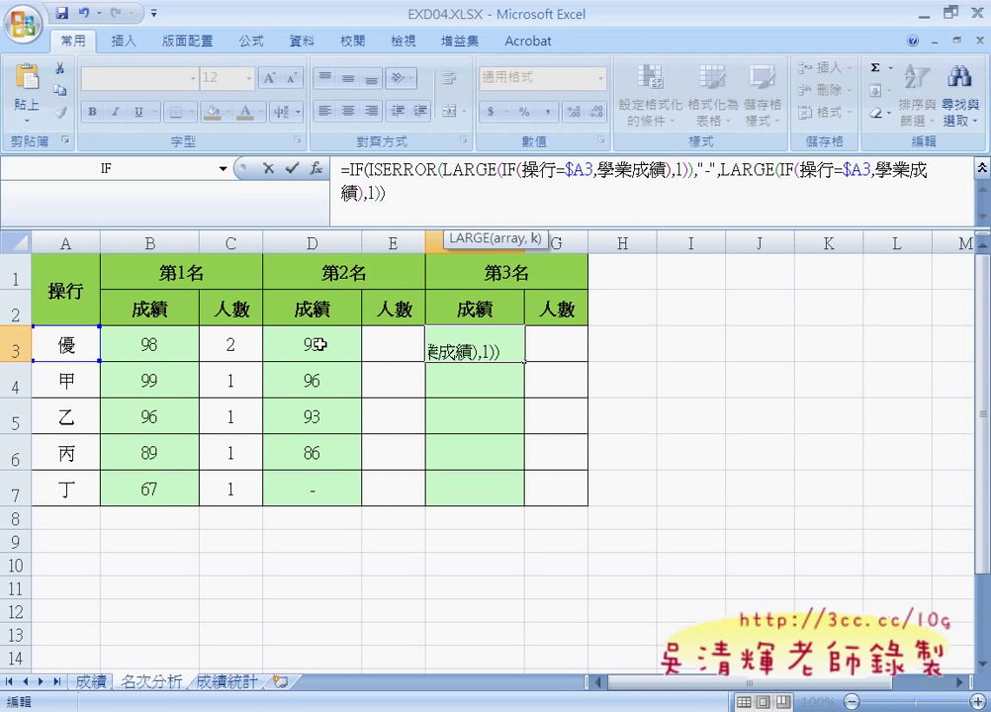
{"action": "left_click", "coordinate": [235, 344]}
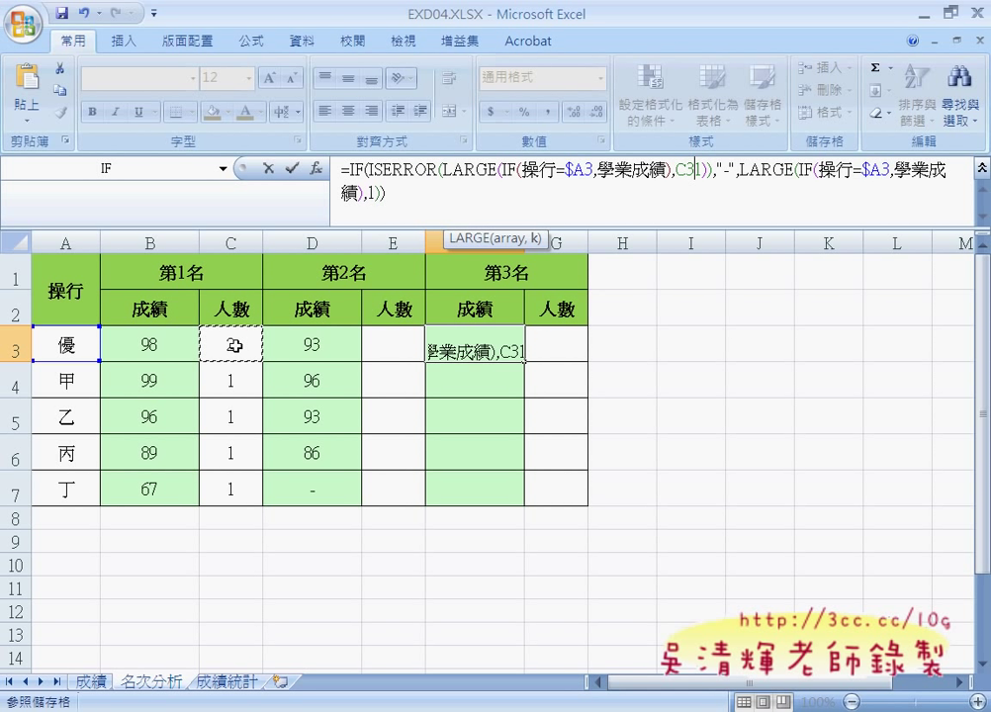
{"action": "type", "text": "+"}
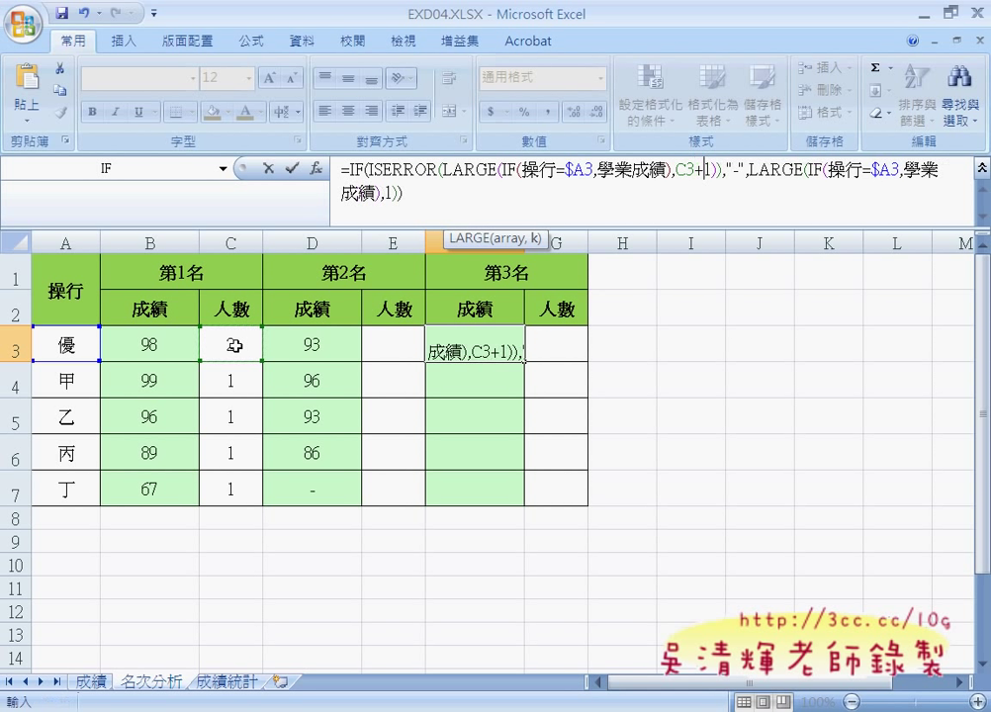
{"action": "left_click", "coordinate": [385, 341]}
{"action": "type", "text": "+"}
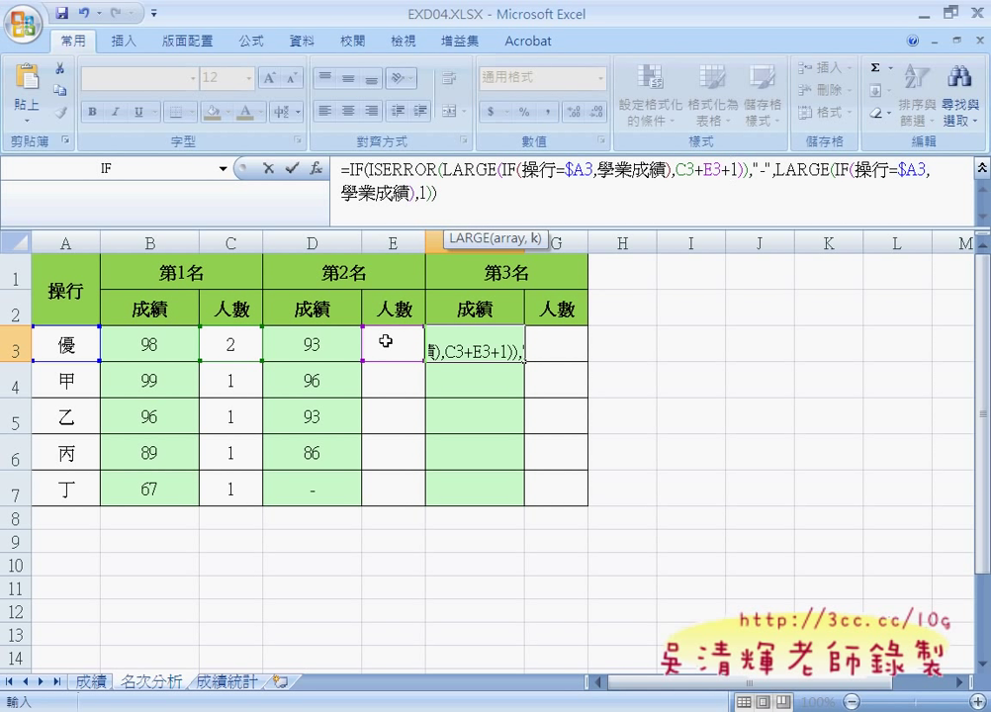
{"action": "left_click", "coordinate": [420, 194]}
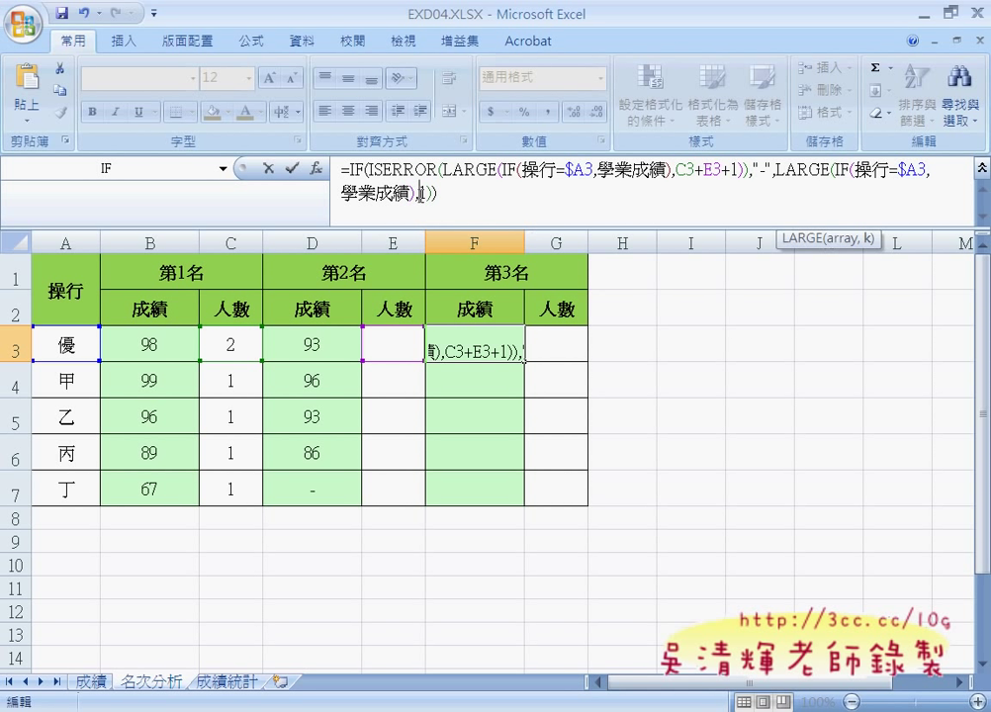
{"action": "left_click", "coordinate": [245, 342]}
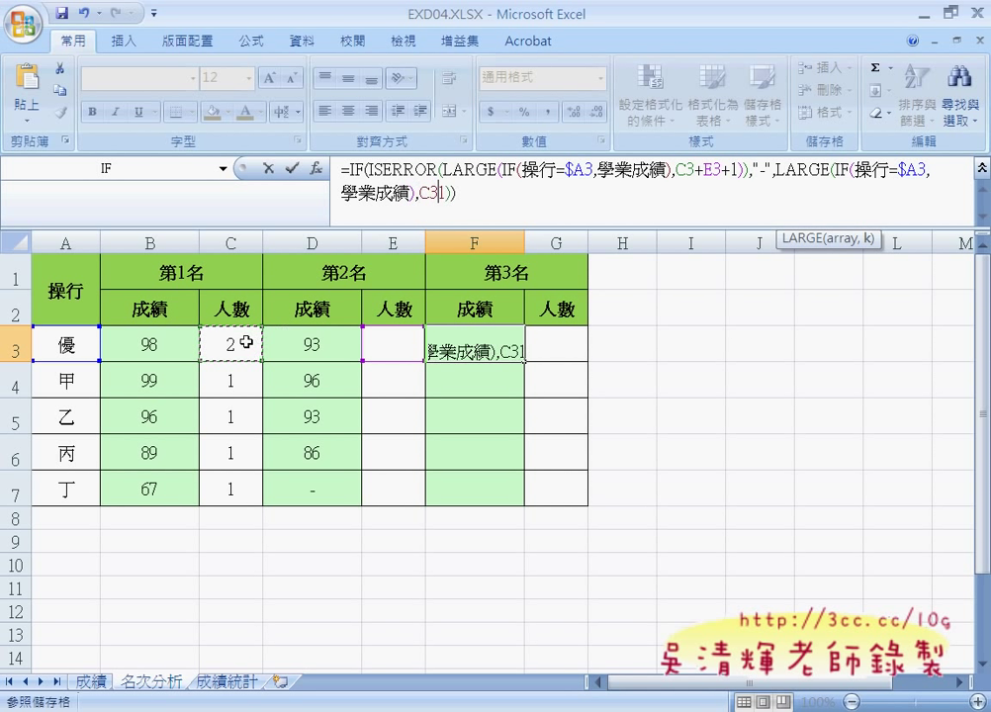
{"action": "type", "text": "+"}
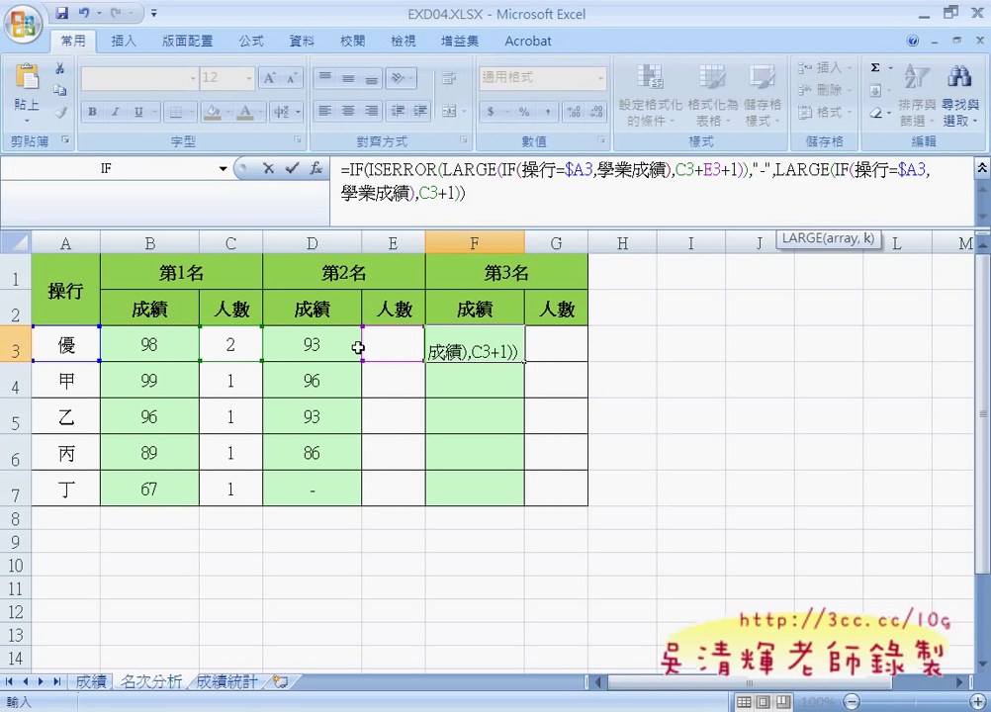
{"action": "left_click", "coordinate": [392, 348]}
{"action": "type", "text": "+"}
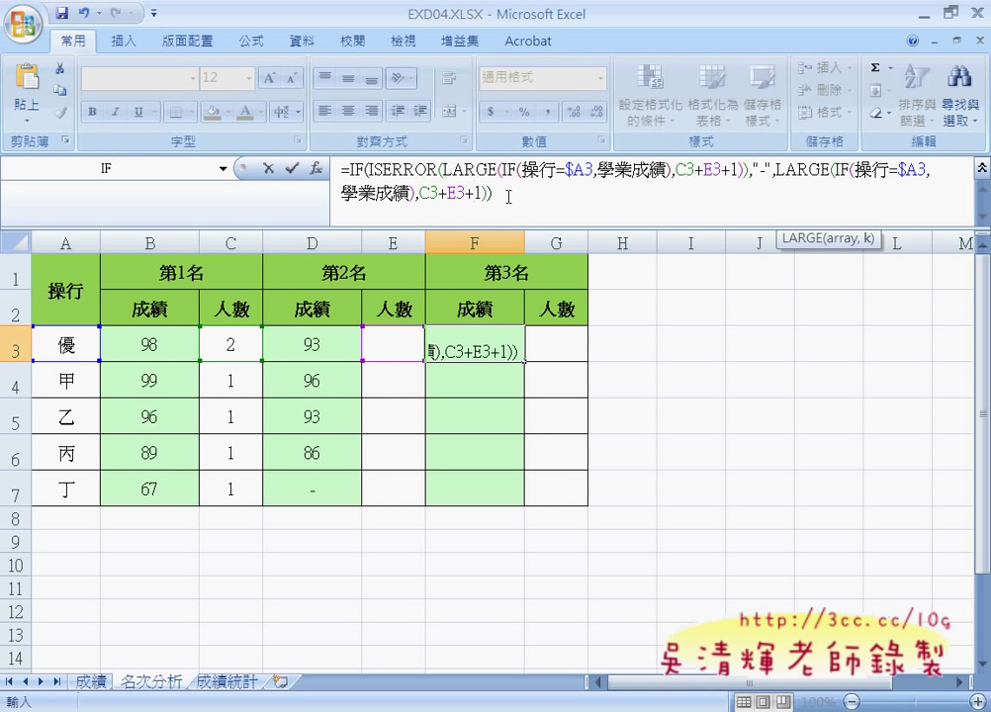
Enter the F3 formula as an array formula and fill it down to F7
{"action": "key", "text": "ctrl+shift+Return"}
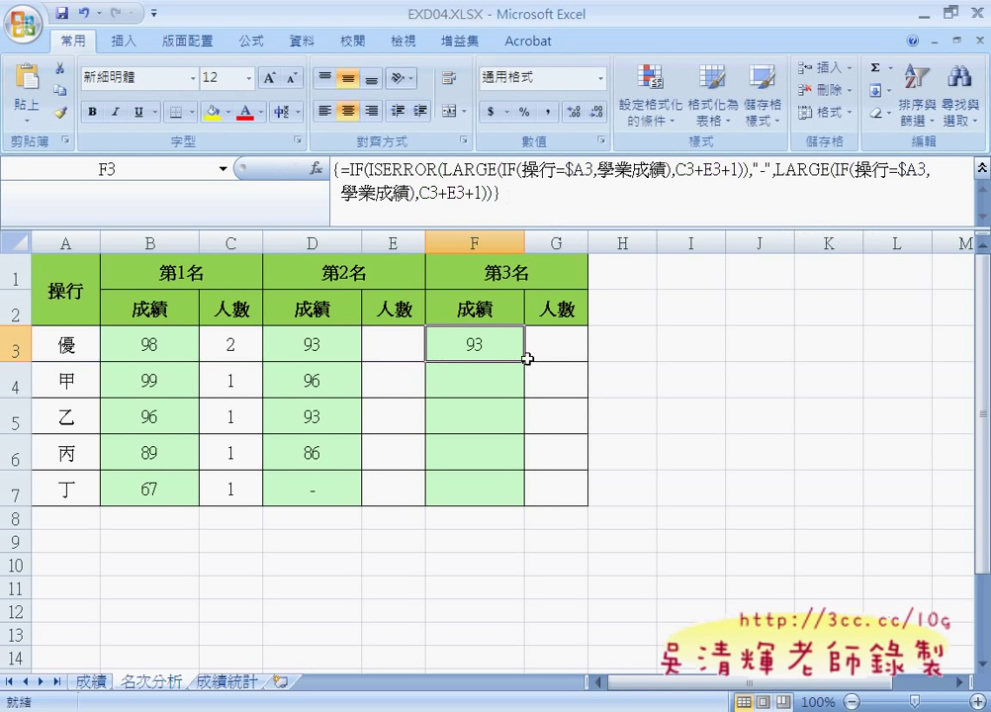
{"action": "left_click_drag", "start_coordinate": [523, 367], "coordinate": [506, 499]}
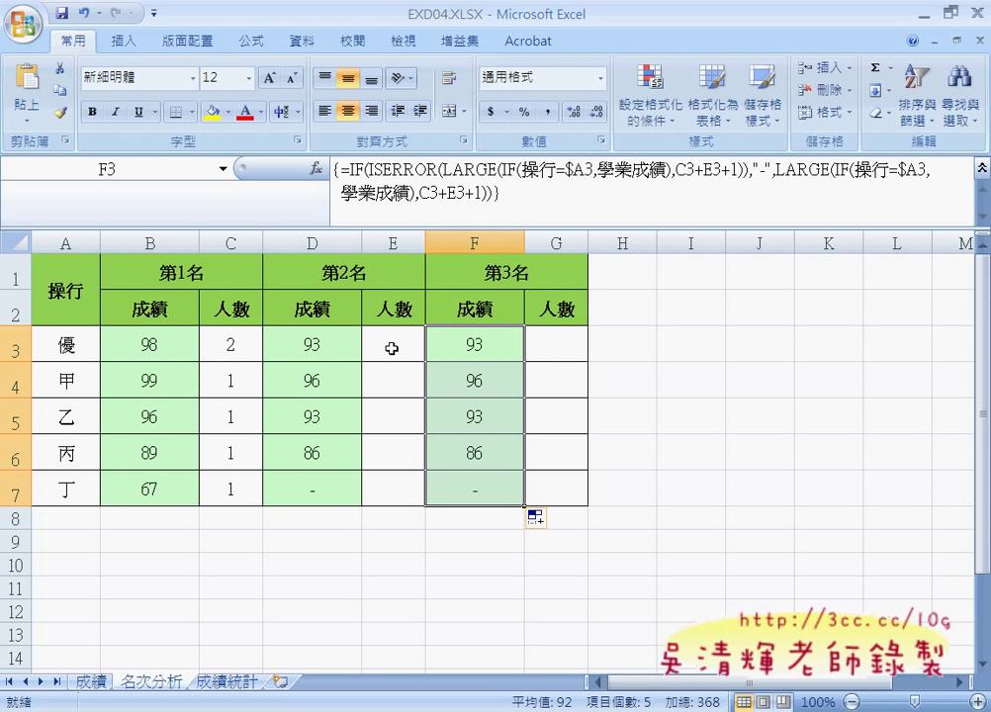
Copy the full COUNT/IF formula text from C3, keeping C3 as an array formula
{"action": "left_click", "coordinate": [391, 348]}
{"action": "left_click", "coordinate": [254, 337]}
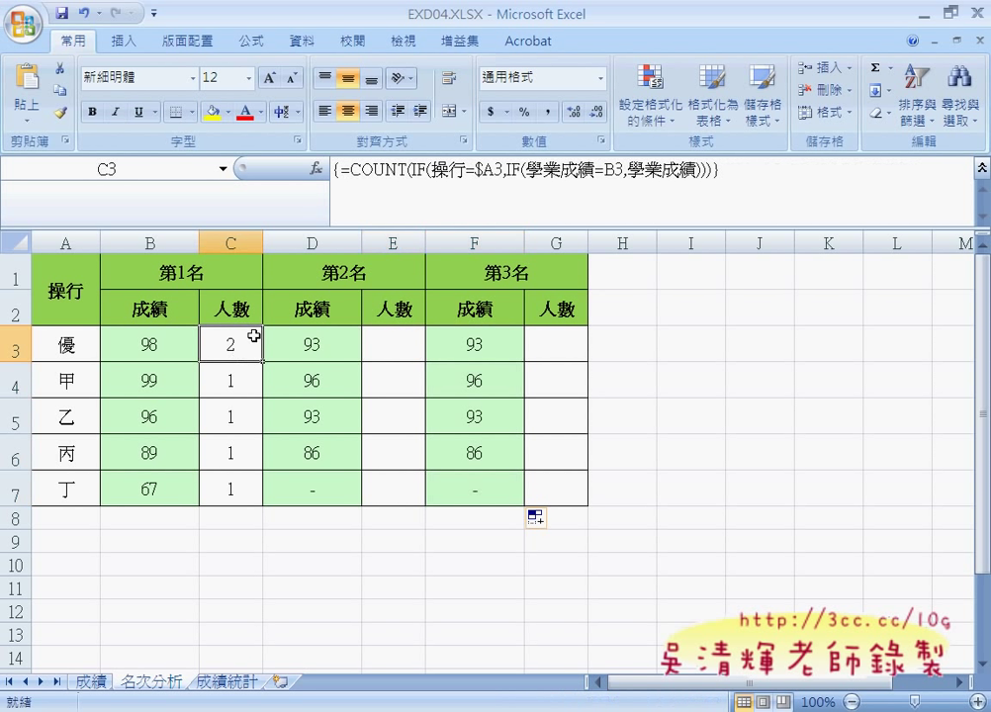
{"action": "left_click", "coordinate": [721, 168]}
{"action": "left_click", "coordinate": [341, 170], "text": "shift"}
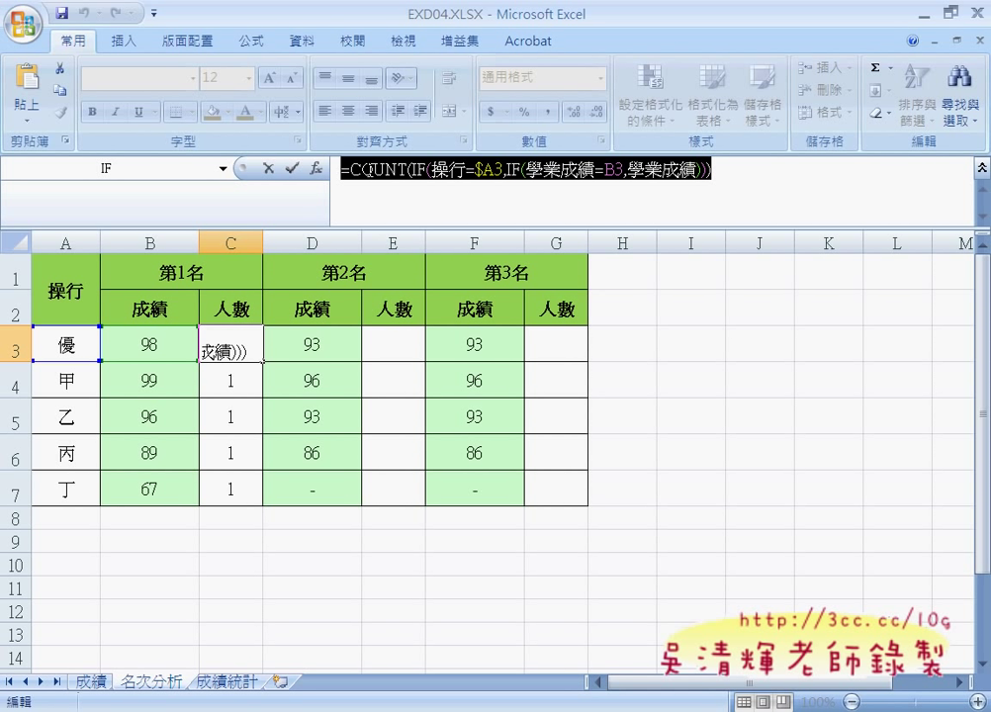
{"action": "key", "text": "ctrl+shift+Return"}
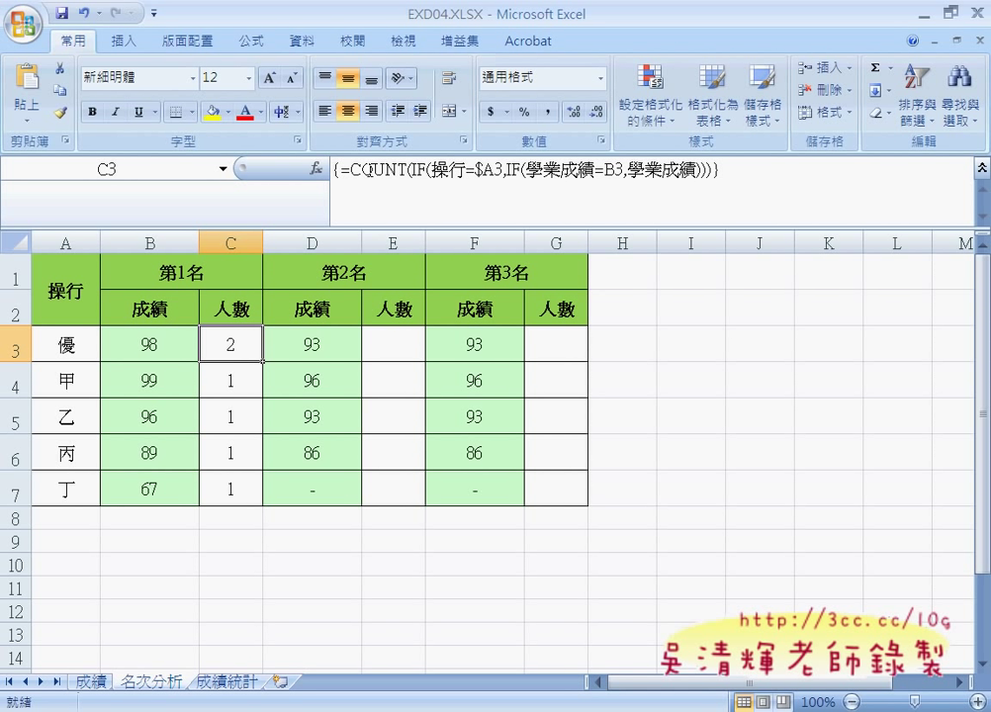
Paste the copied formula into E3, adapted to the array formula =COUNT(IF(操行=$A3,IF(學業成績=D3,學業成績))), and fill it down to E7
{"action": "left_click", "coordinate": [391, 350]}
{"action": "left_click", "coordinate": [395, 185]}
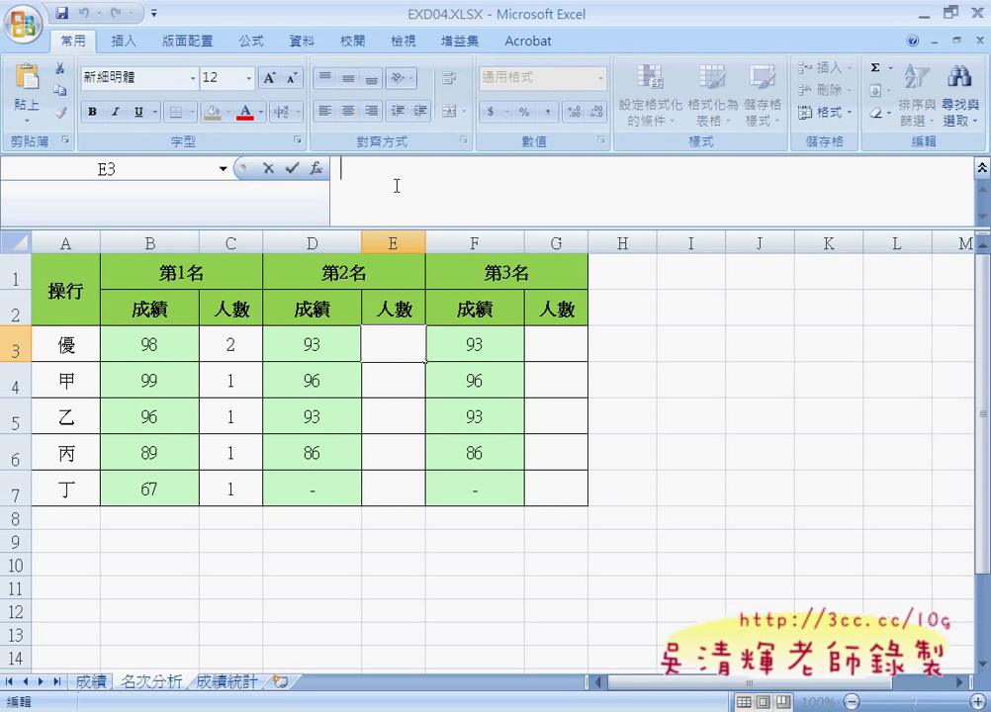
{"action": "key", "text": "ctrl+v"}
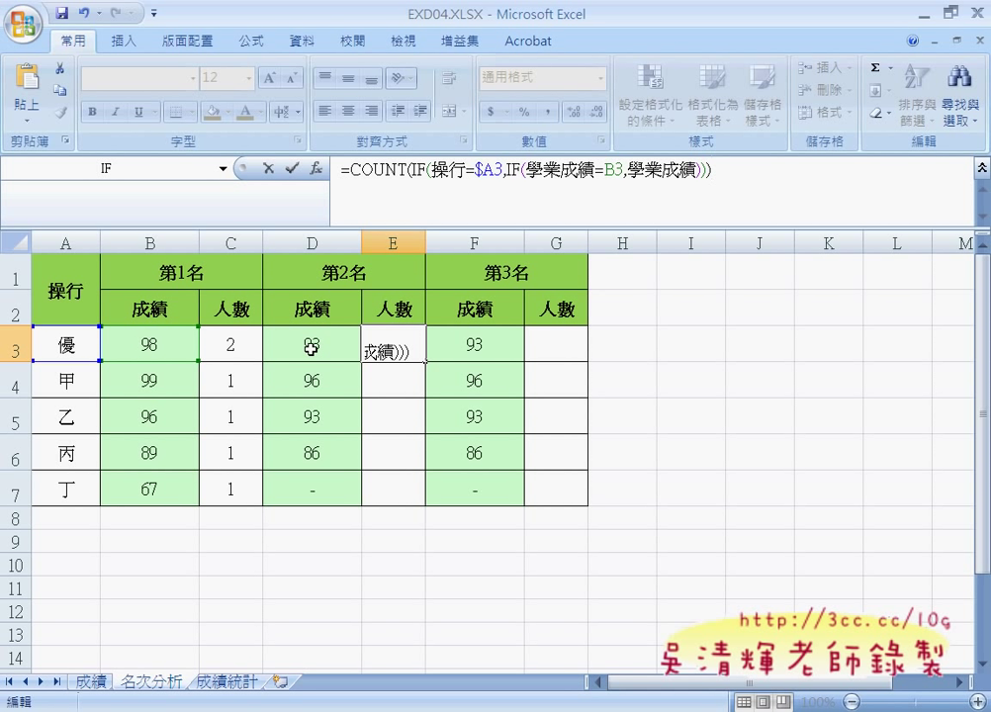
{"action": "left_click", "coordinate": [608, 170]}
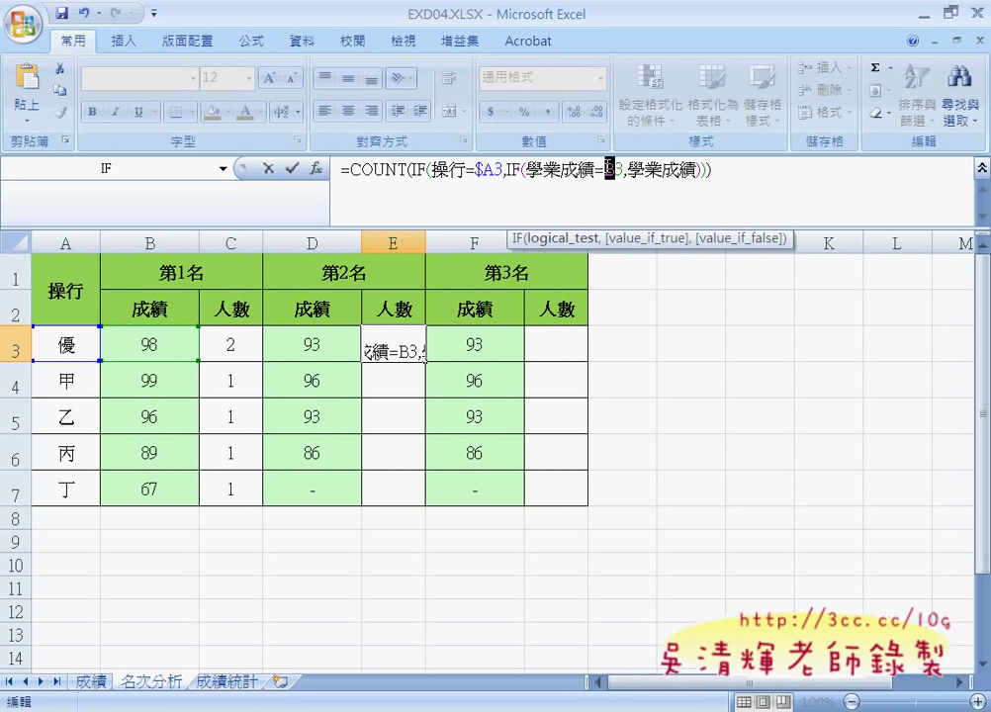
{"action": "type", "text": "D"}
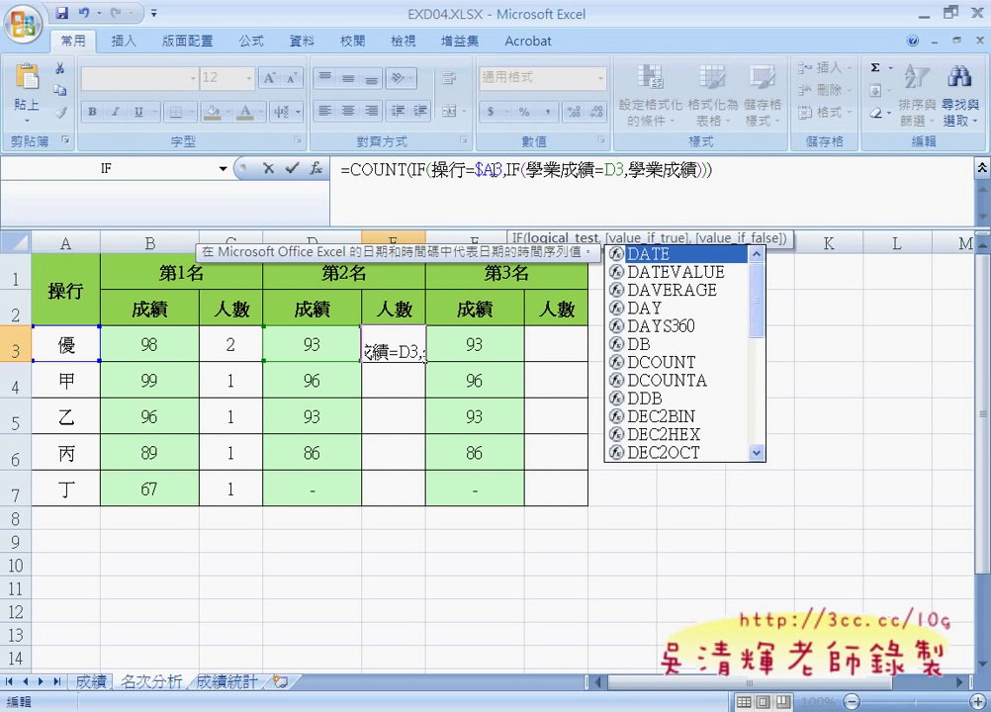
{"action": "key", "text": "ctrl+shift+Return"}
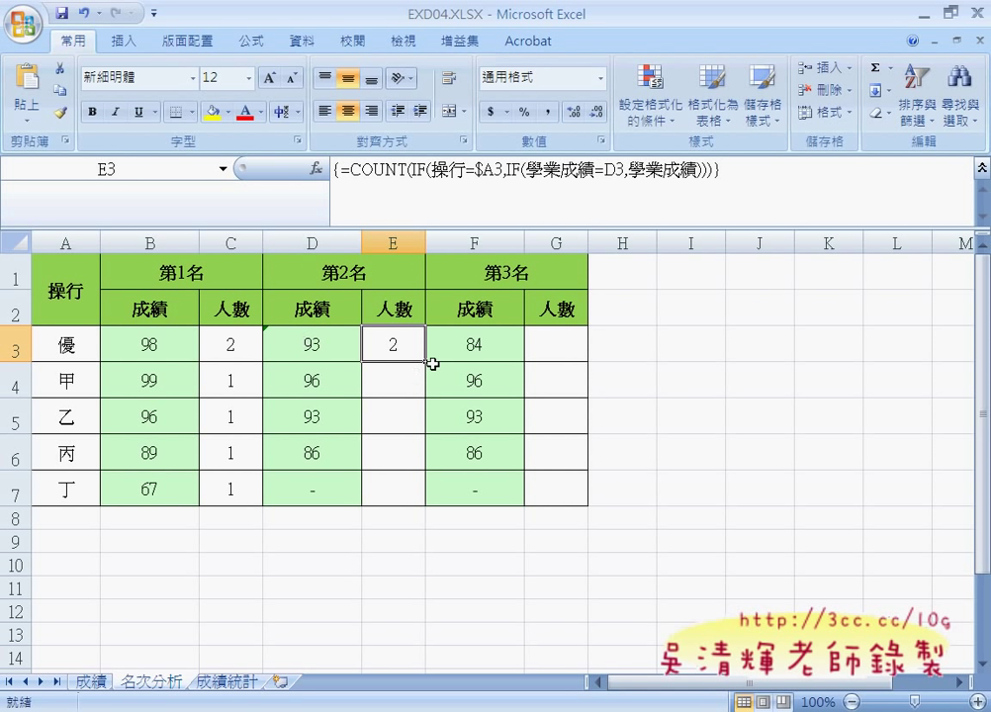
{"action": "left_click_drag", "start_coordinate": [425, 361], "coordinate": [423, 492]}
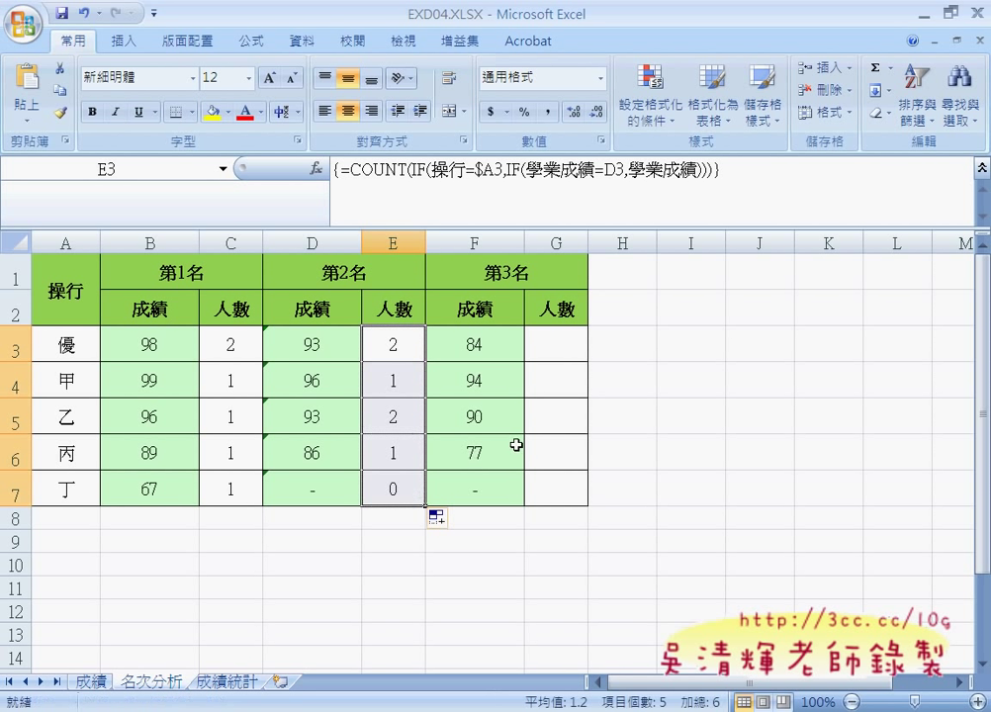
Paste the copied formula into G3, adapted to the array formula =COUNT(IF(操行=$A3,IF(學業成績=F3,學業成績))), and fill it down to G7
{"action": "left_click", "coordinate": [570, 349]}
{"action": "left_click", "coordinate": [457, 202]}
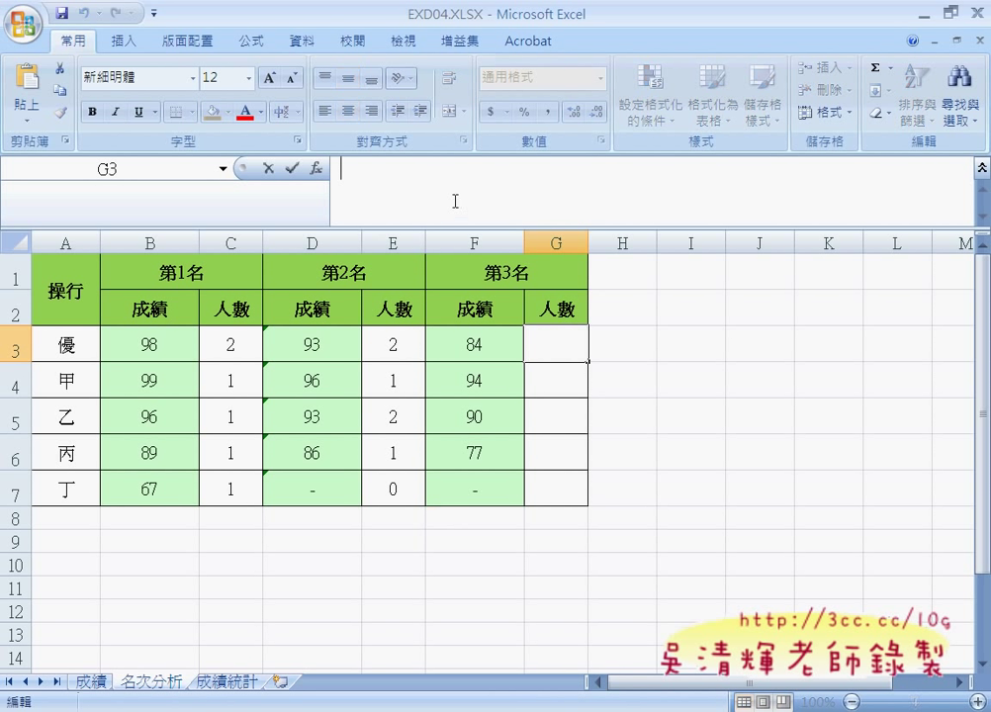
{"action": "key", "text": "ctrl+v"}
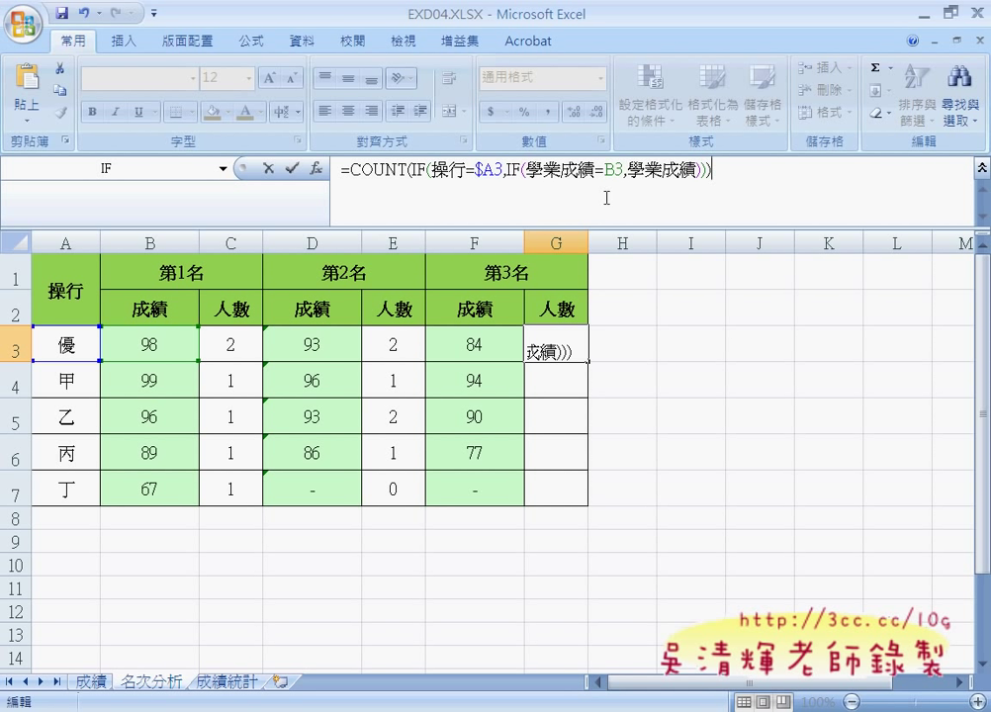
{"action": "left_click", "coordinate": [610, 172]}
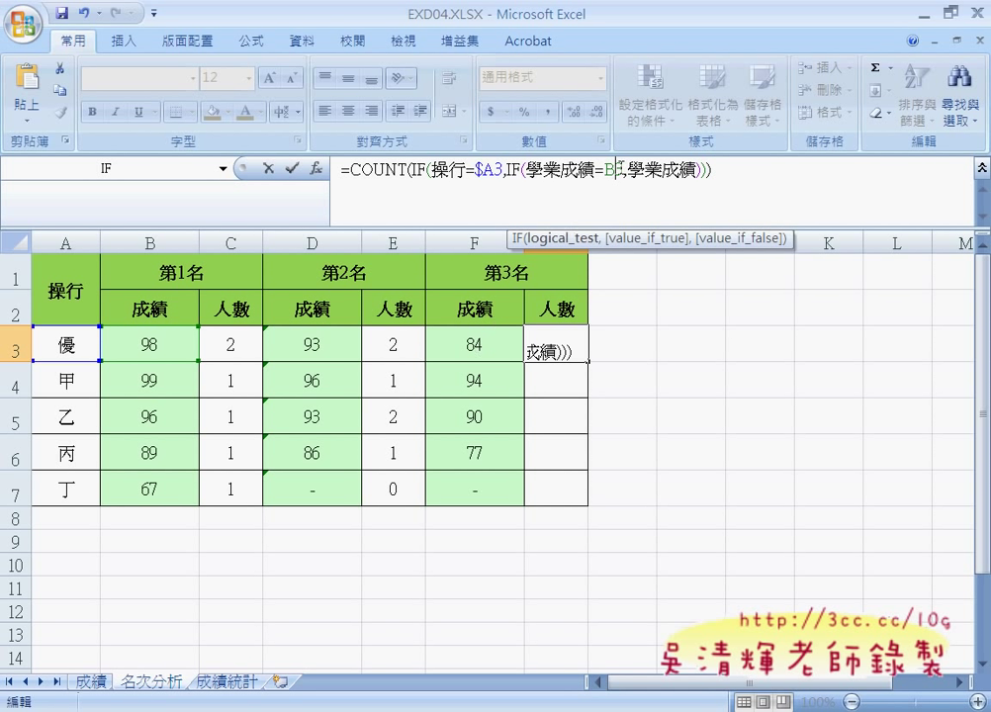
{"action": "left_click_drag", "start_coordinate": [605, 170], "coordinate": [613, 170]}
{"action": "type", "text": "F"}
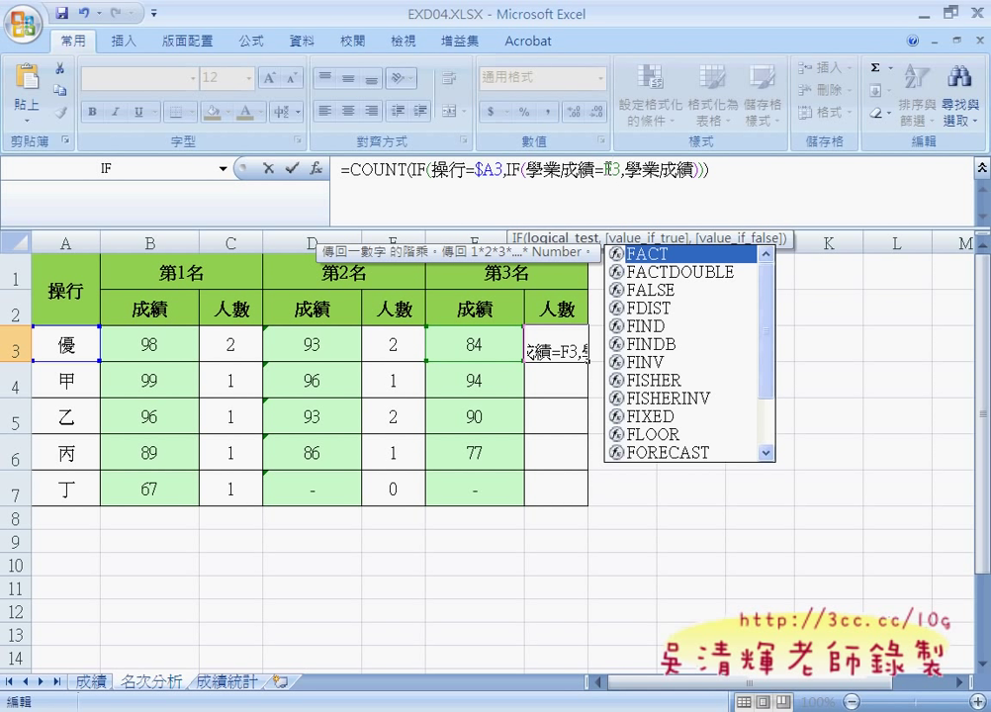
{"action": "key", "text": "ctrl+shift+Return"}
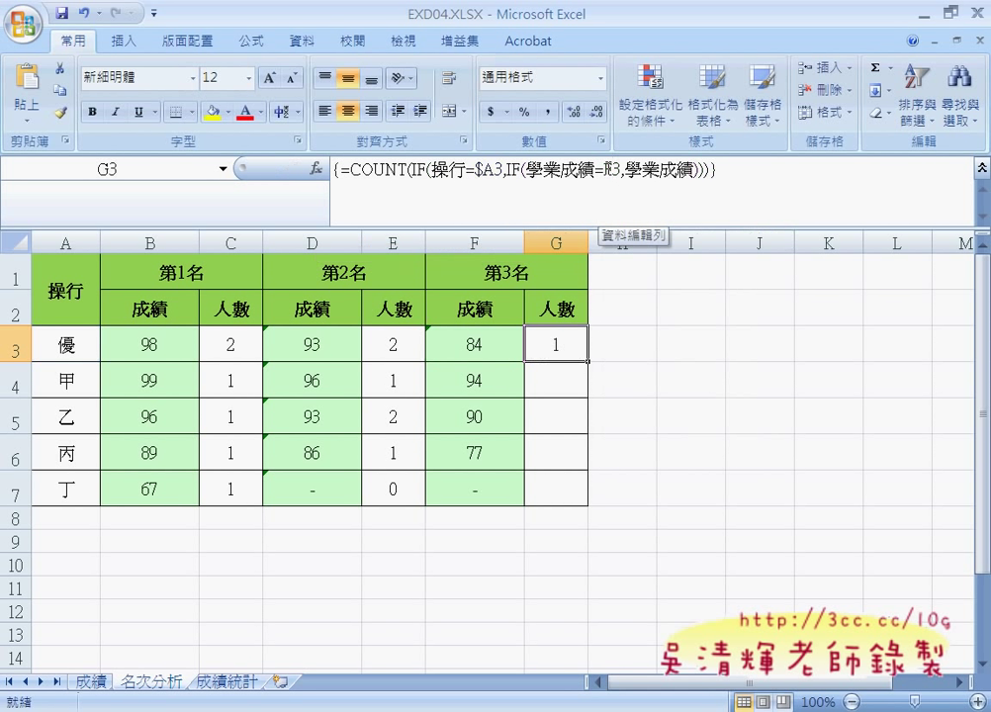
{"action": "left_click_drag", "start_coordinate": [588, 360], "coordinate": [572, 485]}
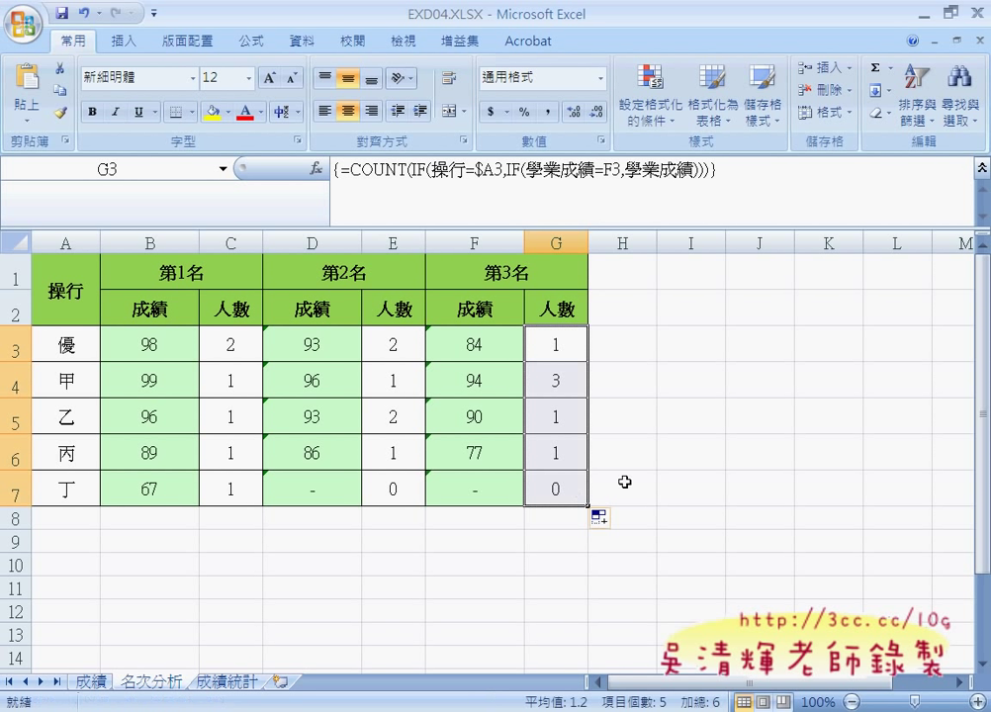